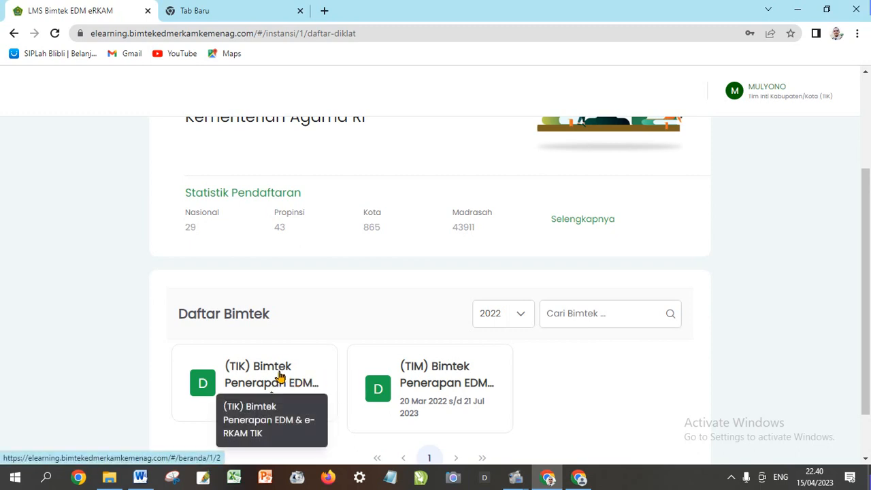
Open the TIK Bimtek course's classes and launch eRKAM for Batch 4/TIK/JATIM in a new tab
{"action": "scroll", "coordinate": [279, 375], "scroll_direction": "down", "scroll_amount": 1}
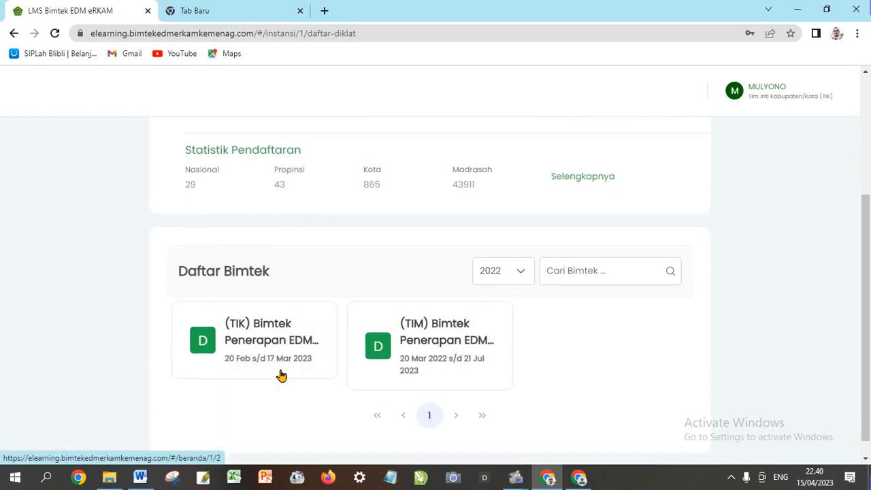
{"action": "left_click", "coordinate": [276, 331]}
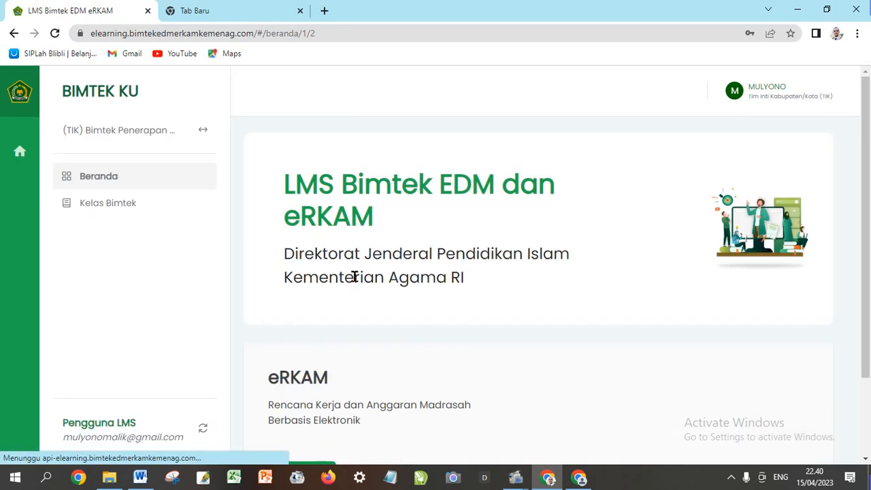
{"action": "scroll", "coordinate": [354, 275], "scroll_direction": "down", "scroll_amount": 1}
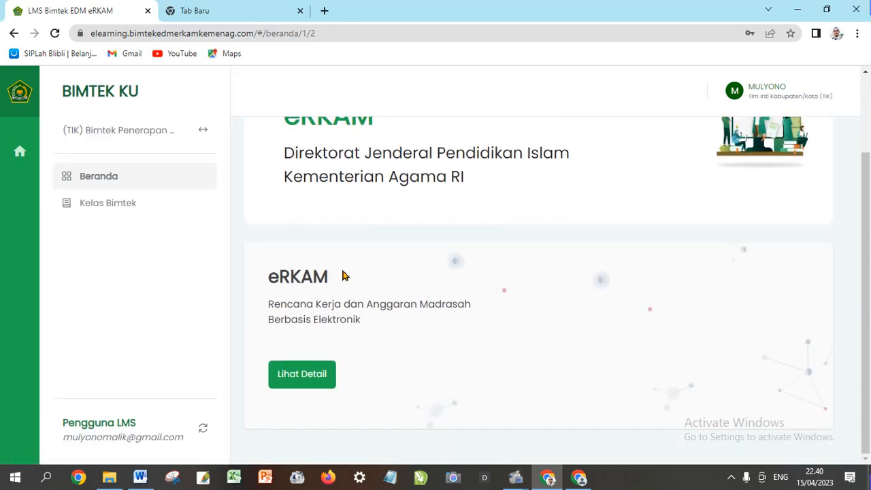
{"action": "left_click", "coordinate": [126, 210]}
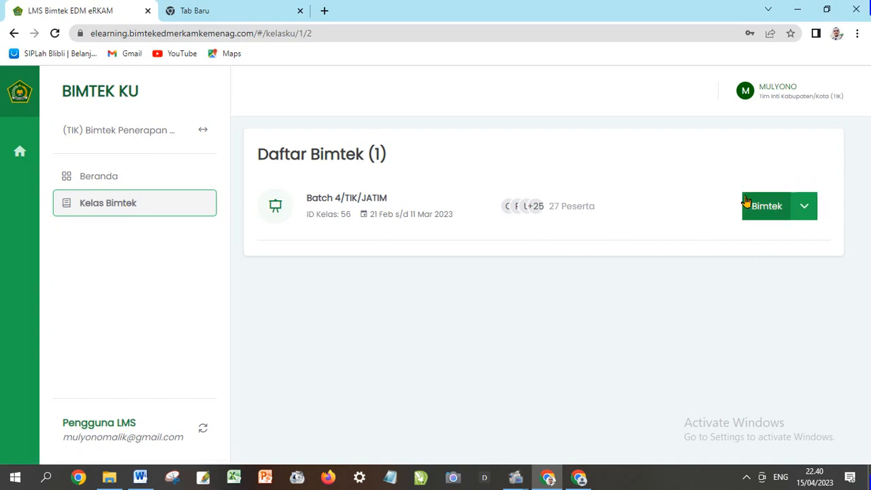
{"action": "left_click", "coordinate": [803, 211]}
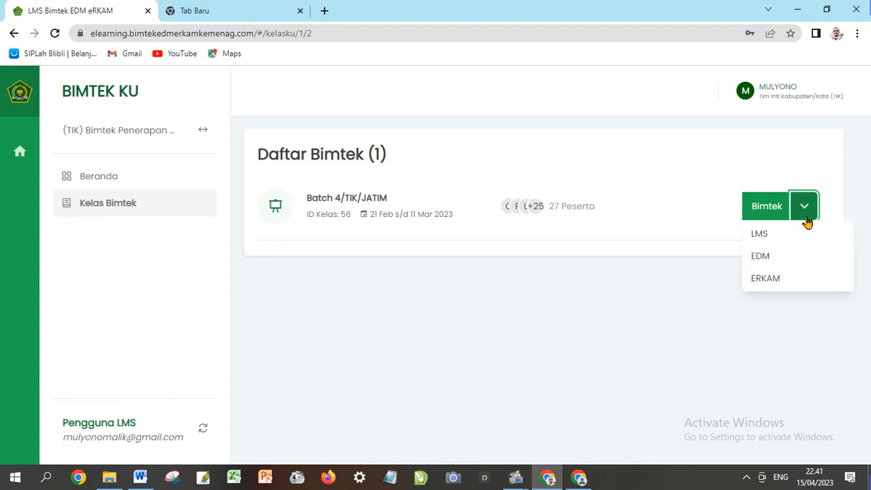
{"action": "left_click", "coordinate": [763, 279]}
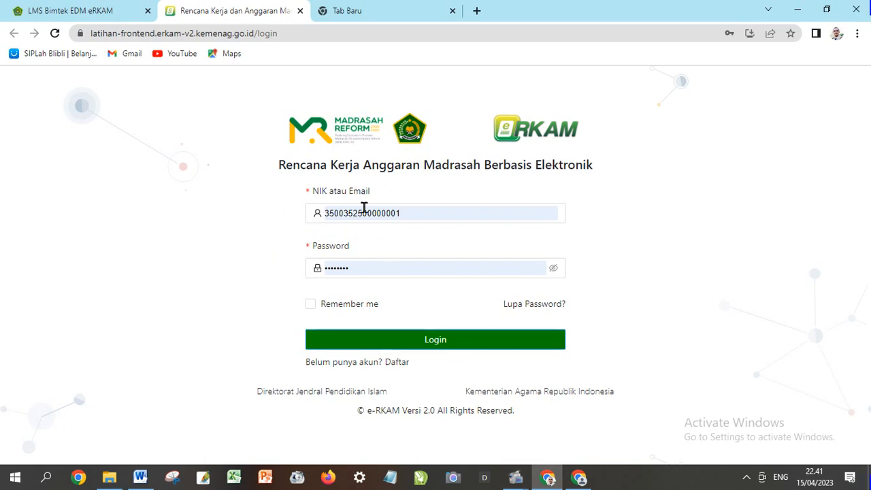
Log into eRKAM with the Kepala Madrasah role for TA. 2023 and dismiss the announcement
{"action": "left_click", "coordinate": [439, 345]}
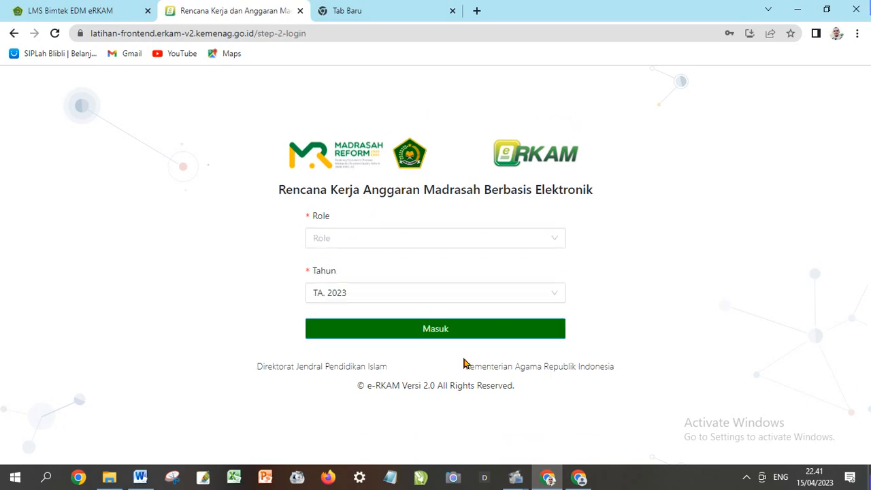
{"action": "left_click", "coordinate": [395, 237]}
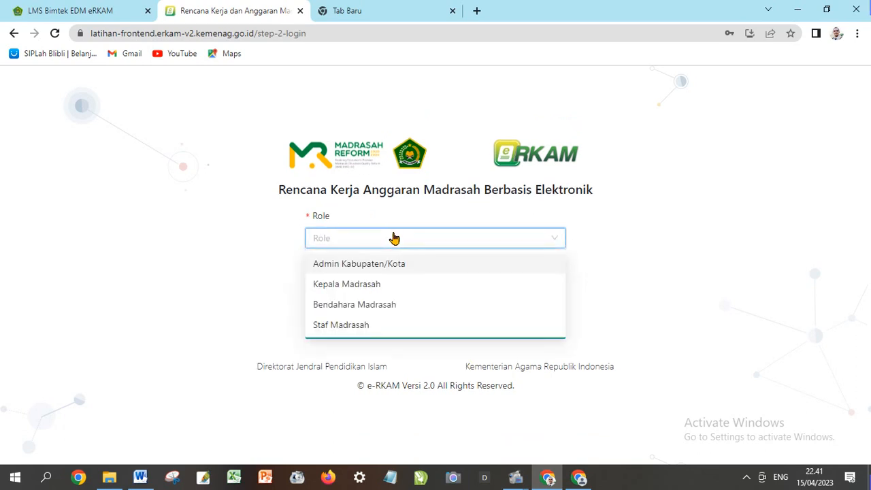
{"action": "left_click", "coordinate": [400, 290]}
{"action": "left_click", "coordinate": [451, 334]}
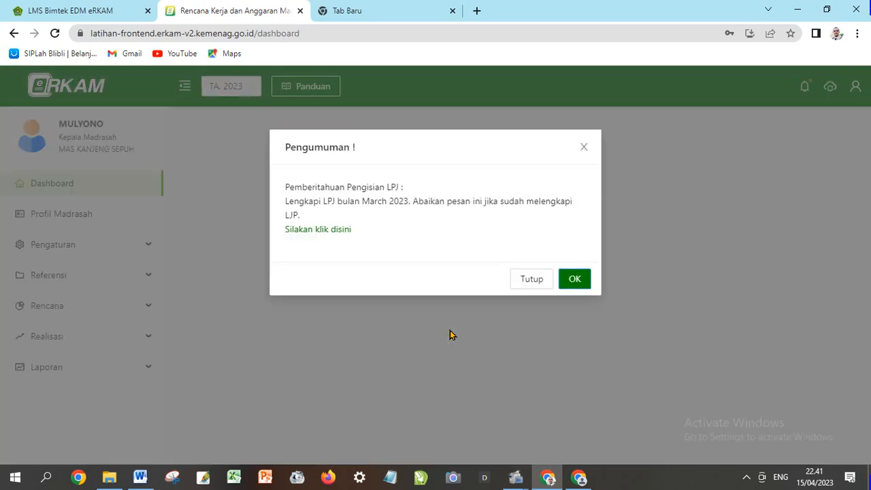
{"action": "left_click", "coordinate": [569, 283]}
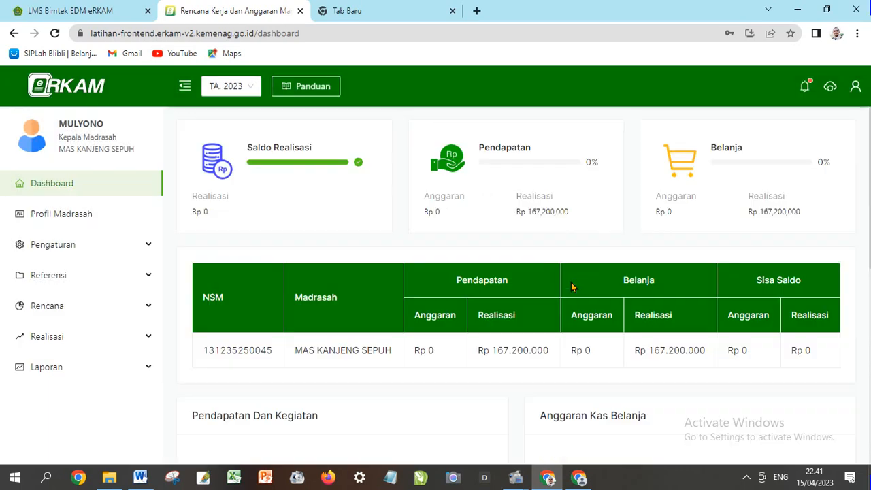
Show the Staf Madrasah accounts list under Pengaturan > Manajemen User, with three accounts
{"action": "left_click", "coordinate": [102, 222]}
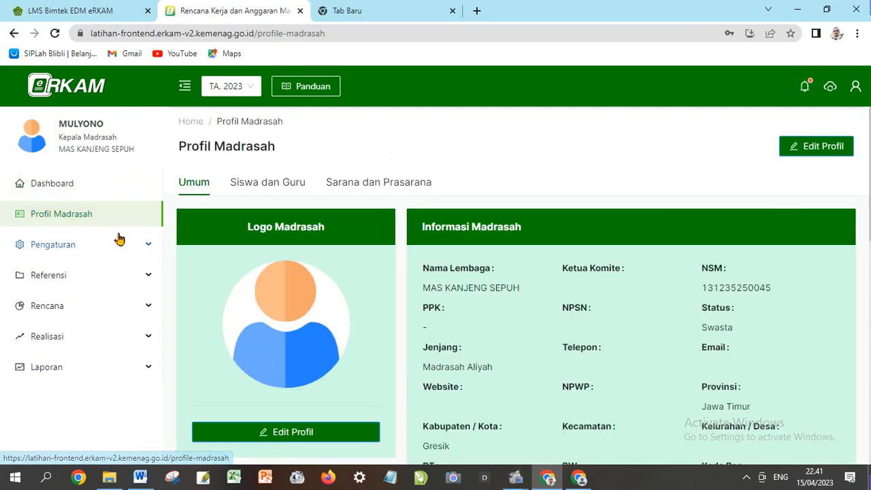
{"action": "left_click", "coordinate": [71, 251]}
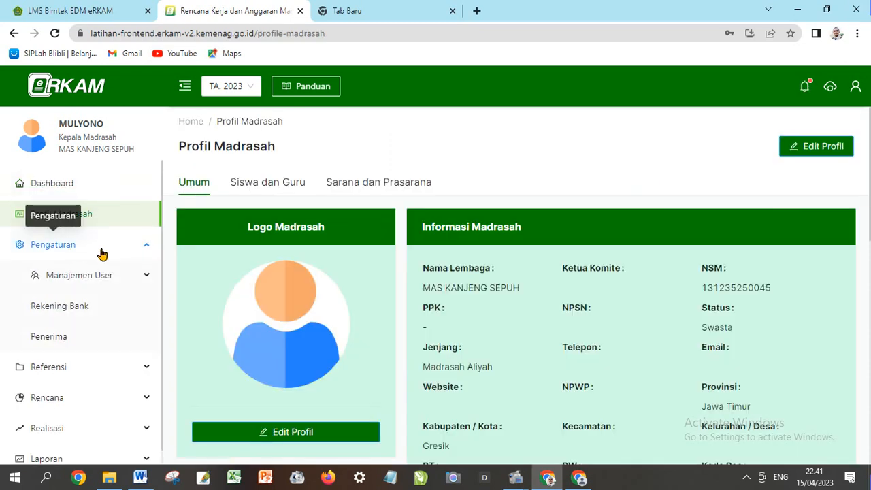
{"action": "scroll", "coordinate": [109, 259], "scroll_direction": "down", "scroll_amount": 1}
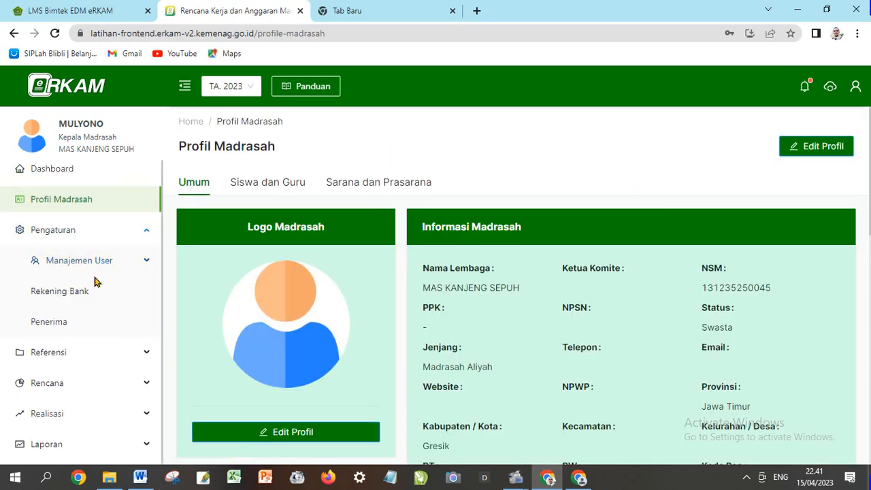
{"action": "left_click", "coordinate": [135, 265]}
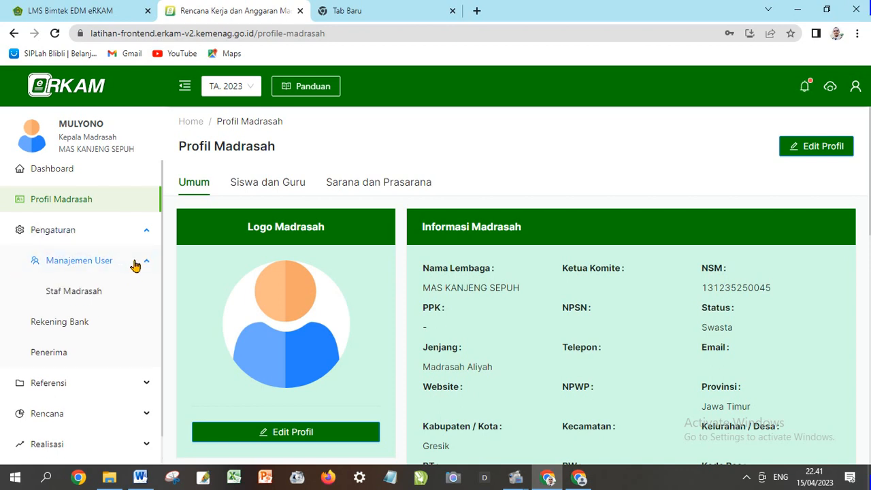
{"action": "left_click", "coordinate": [101, 293]}
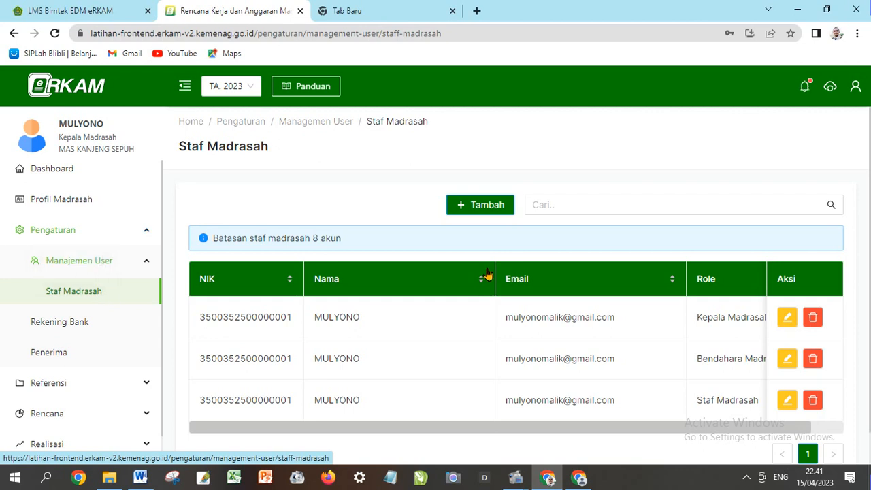
{"action": "scroll", "coordinate": [483, 278], "scroll_direction": "down", "scroll_amount": 1}
{"action": "scroll", "coordinate": [468, 281], "scroll_direction": "up", "scroll_amount": 1}
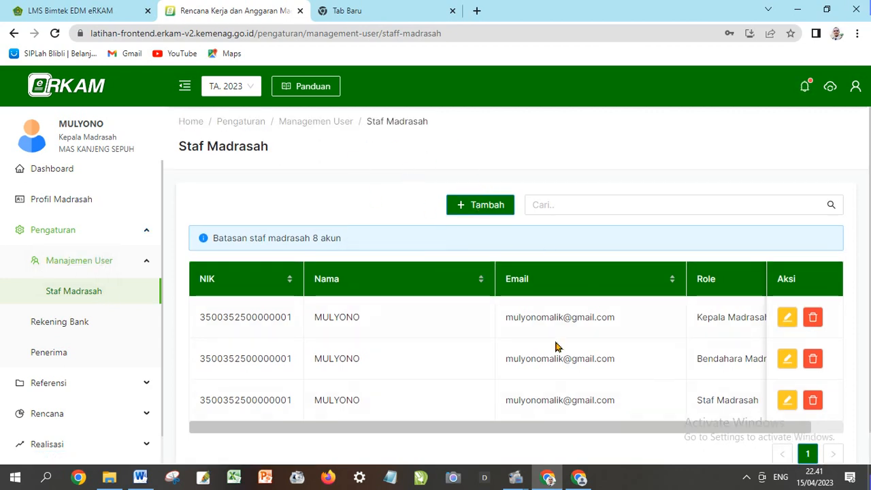
{"action": "left_click", "coordinate": [462, 205]}
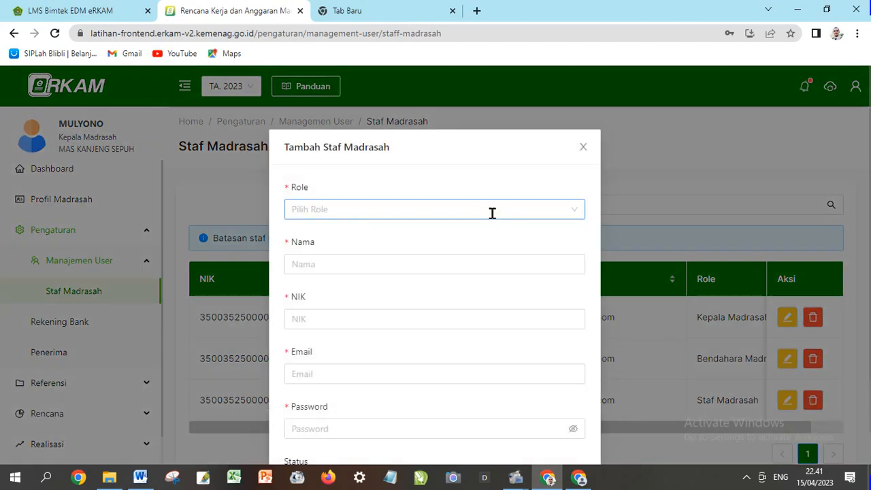
{"action": "left_click", "coordinate": [433, 209]}
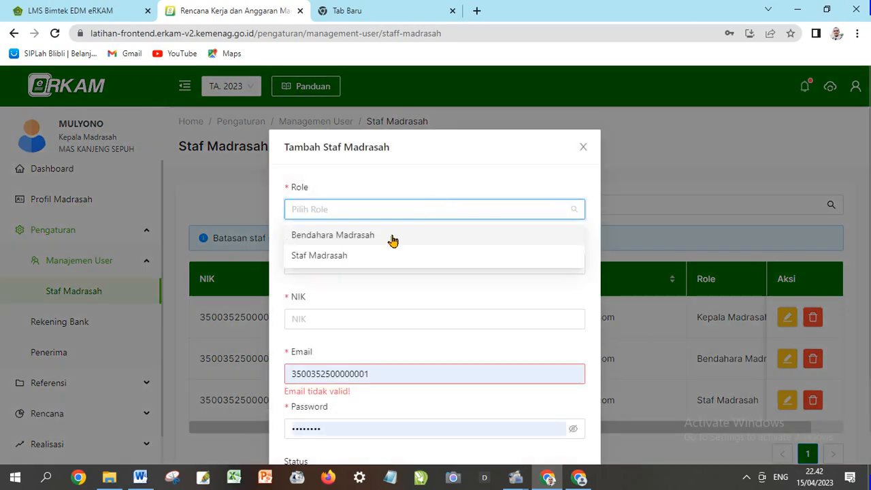
{"action": "left_click", "coordinate": [416, 293]}
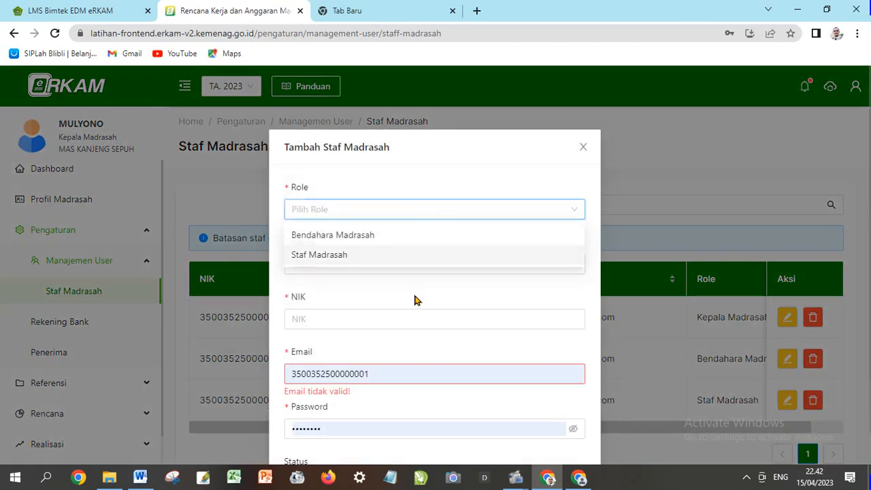
{"action": "left_click", "coordinate": [367, 264]}
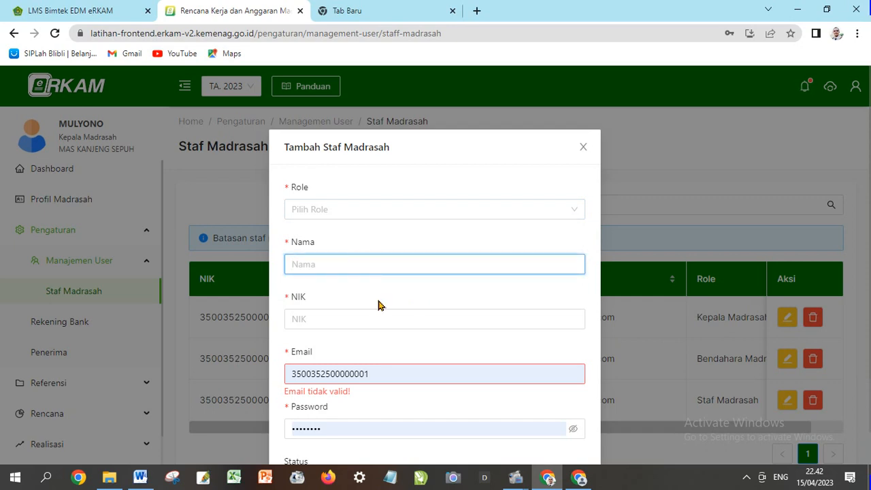
{"action": "left_click", "coordinate": [362, 318]}
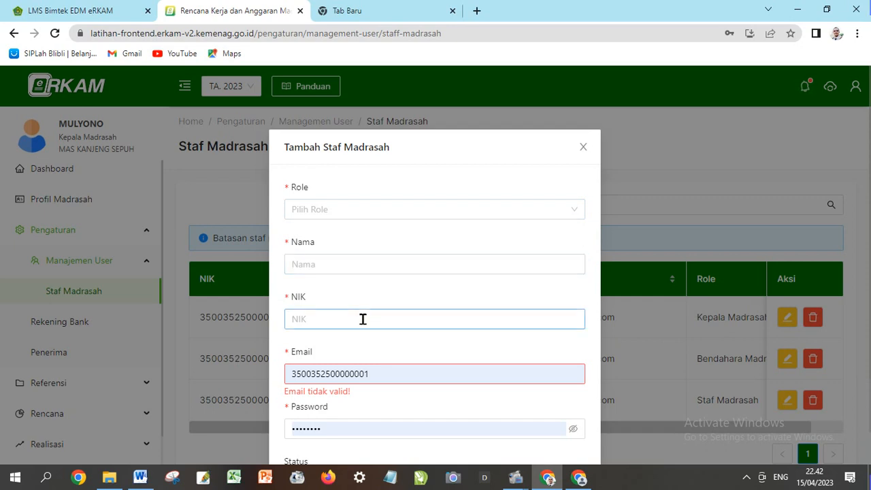
{"action": "left_click", "coordinate": [403, 290]}
{"action": "scroll", "coordinate": [409, 295], "scroll_direction": "down", "scroll_amount": 2}
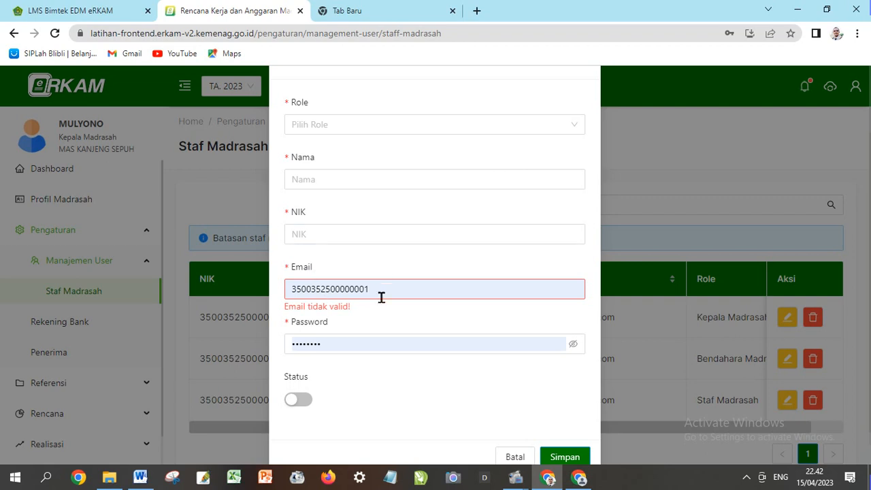
{"action": "scroll", "coordinate": [412, 233], "scroll_direction": "down", "scroll_amount": 1}
{"action": "scroll", "coordinate": [401, 267], "scroll_direction": "up", "scroll_amount": 1}
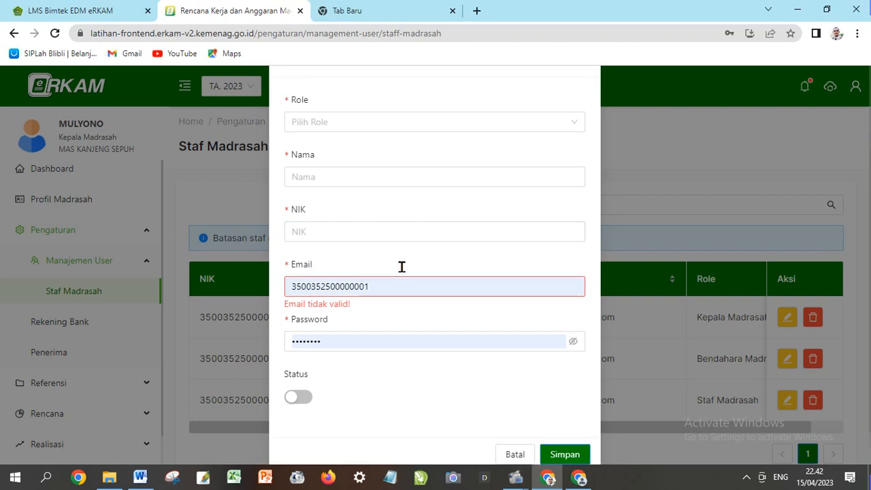
{"action": "scroll", "coordinate": [519, 336], "scroll_direction": "up", "scroll_amount": 2}
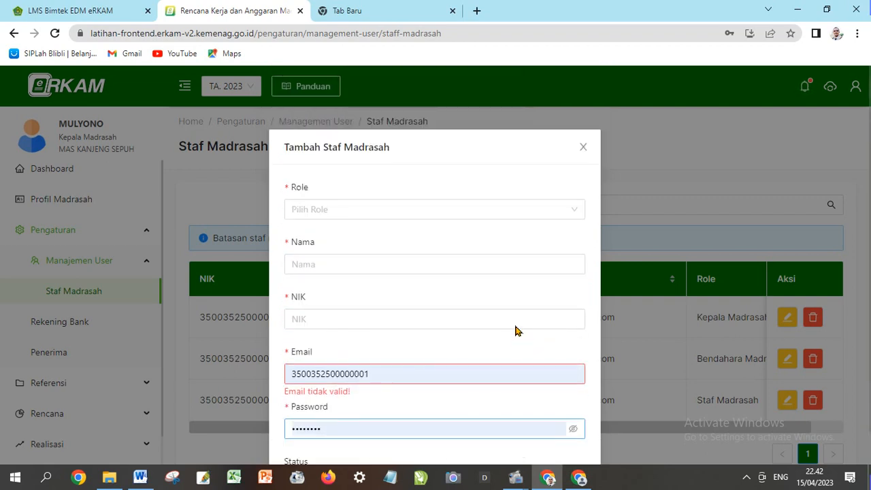
{"action": "left_click", "coordinate": [582, 148]}
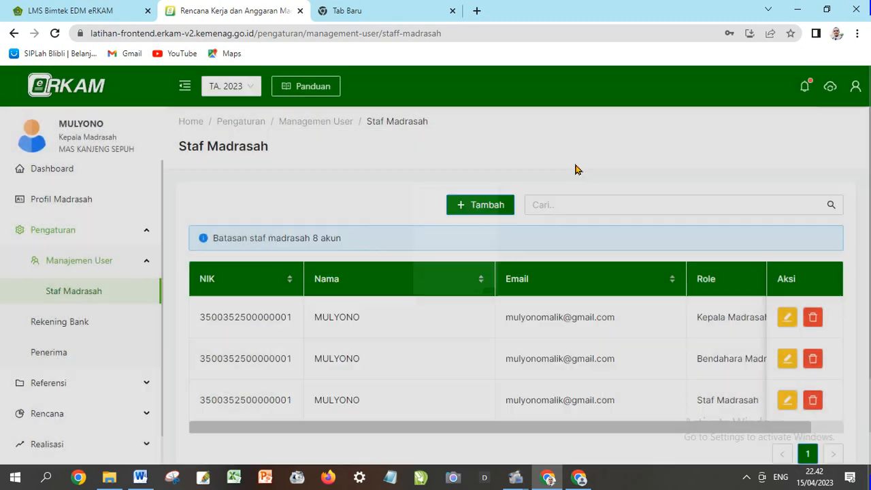
{"action": "left_click", "coordinate": [501, 206]}
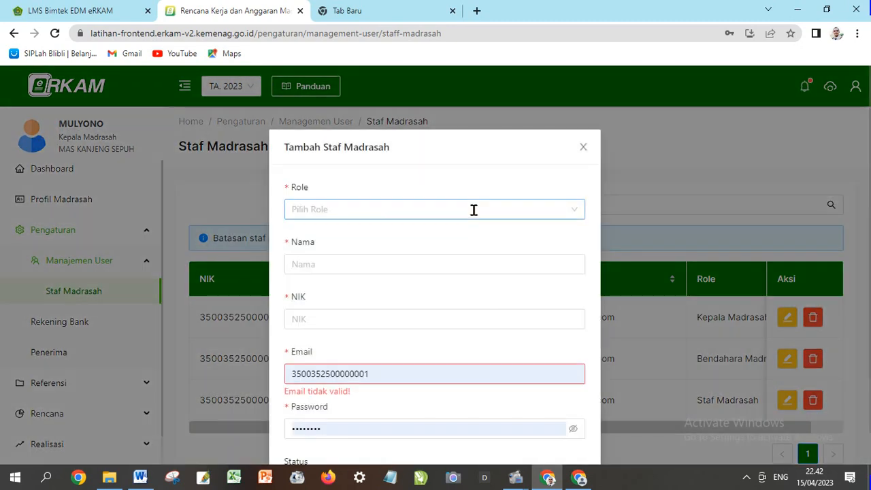
{"action": "left_click", "coordinate": [474, 209]}
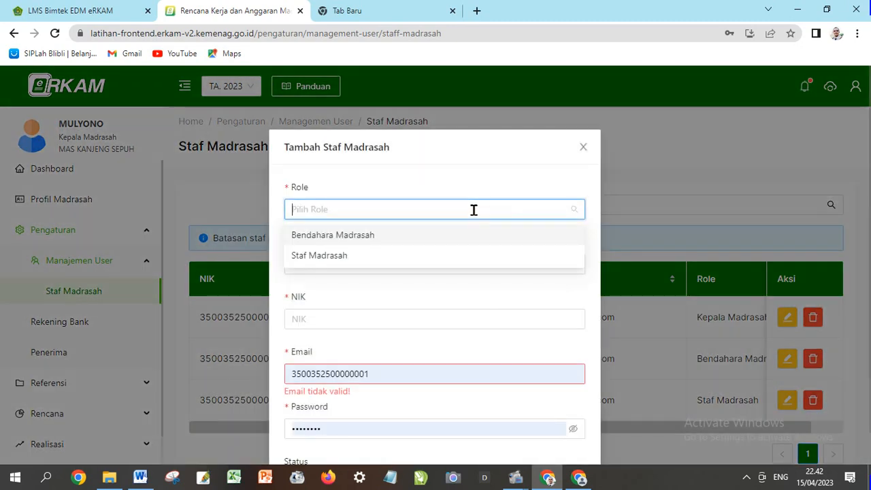
{"action": "left_click", "coordinate": [583, 147]}
{"action": "scroll", "coordinate": [629, 204], "scroll_direction": "down", "scroll_amount": 1}
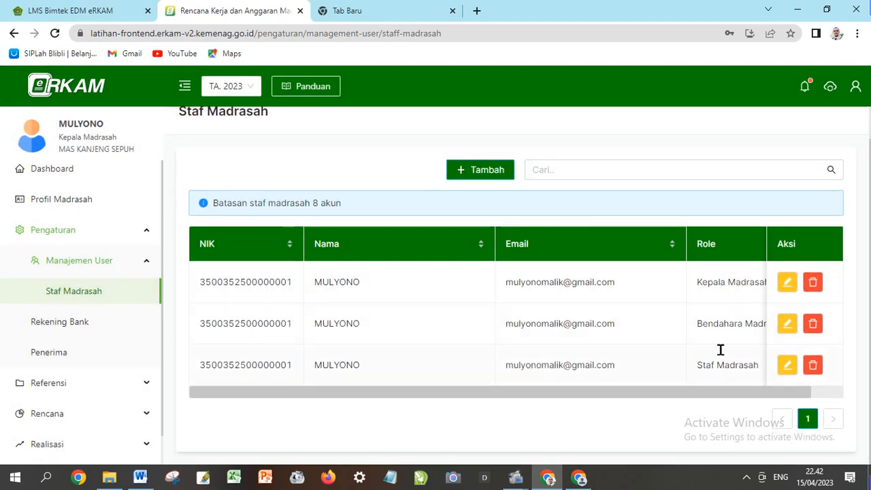
{"action": "left_click", "coordinate": [786, 281]}
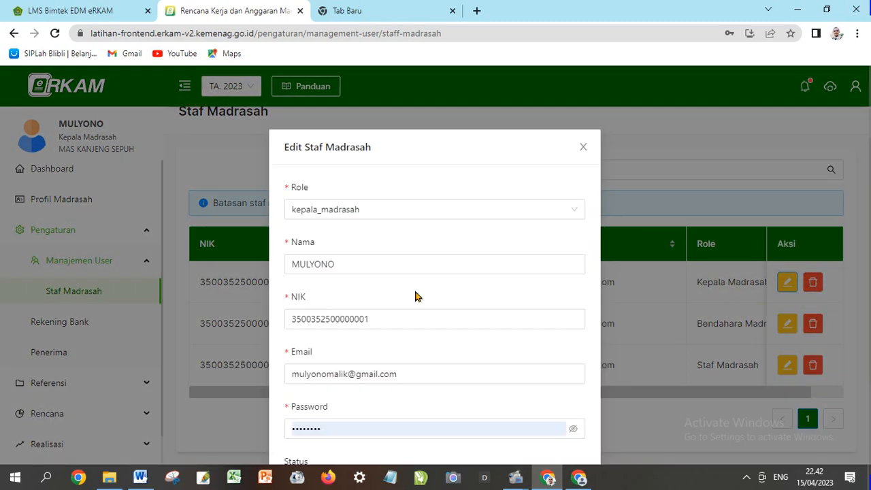
{"action": "left_click", "coordinate": [583, 147]}
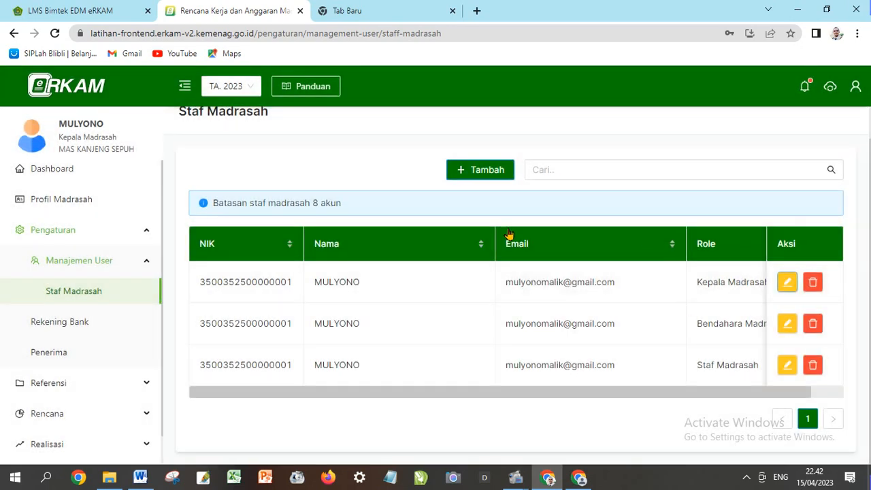
{"action": "left_click", "coordinate": [788, 324]}
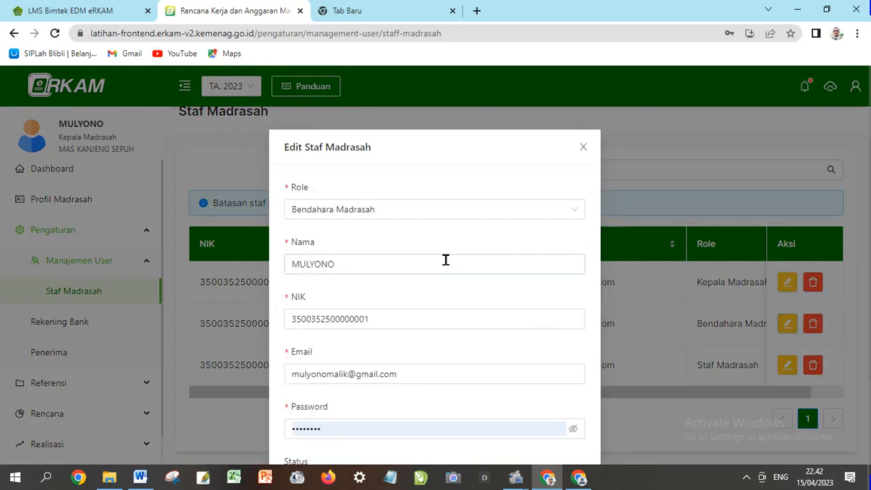
{"action": "scroll", "coordinate": [360, 356], "scroll_direction": "down", "scroll_amount": 2}
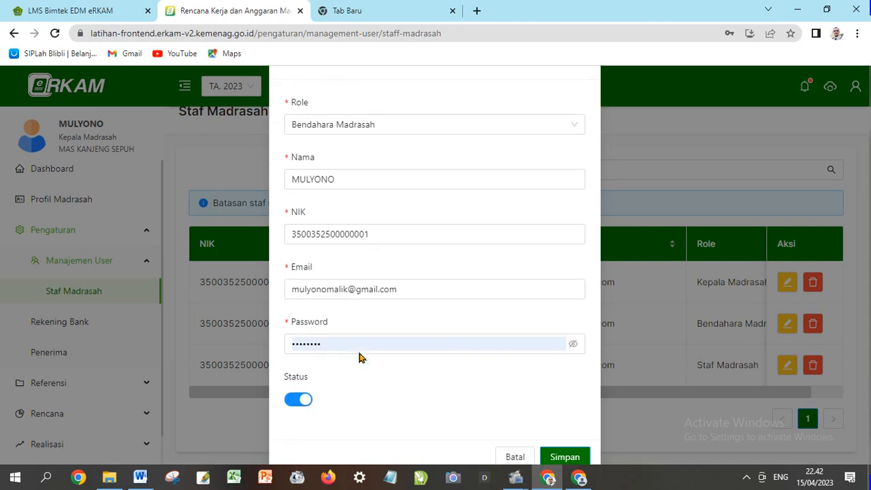
{"action": "scroll", "coordinate": [440, 292], "scroll_direction": "up", "scroll_amount": 2}
{"action": "left_click", "coordinate": [584, 161]}
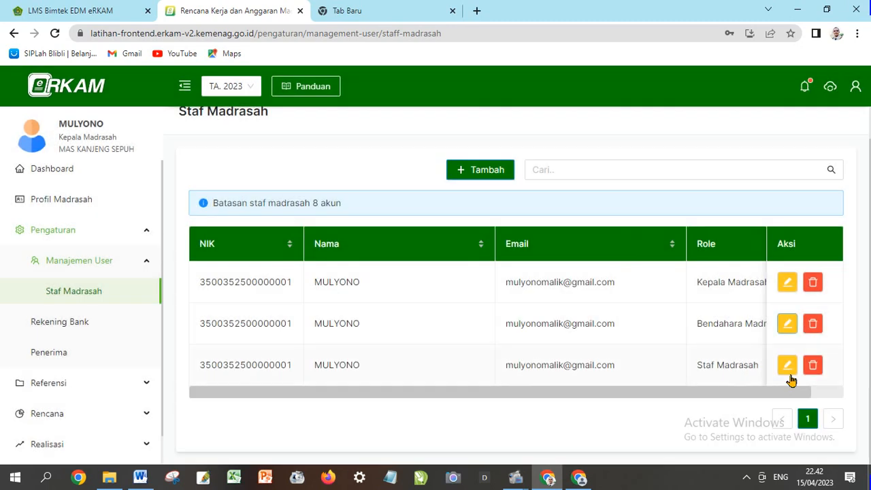
{"action": "left_click", "coordinate": [787, 364]}
{"action": "scroll", "coordinate": [385, 292], "scroll_direction": "down", "scroll_amount": 1}
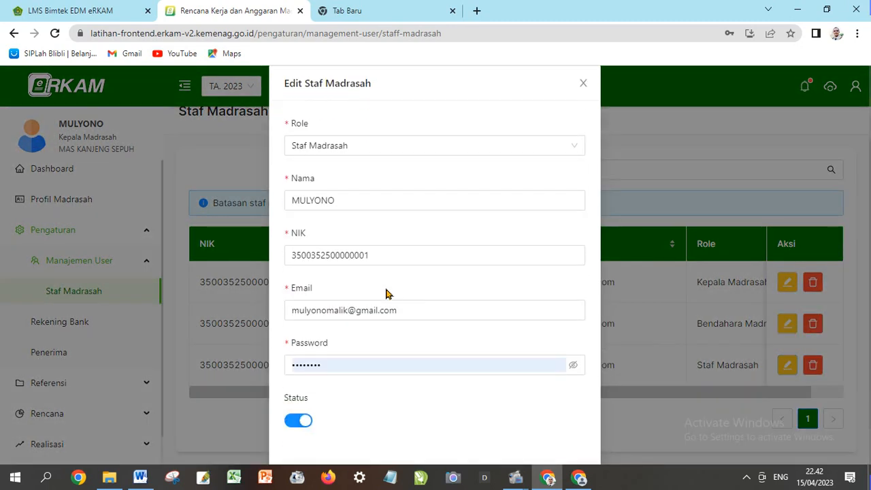
{"action": "scroll", "coordinate": [537, 220], "scroll_direction": "up", "scroll_amount": 2}
{"action": "left_click", "coordinate": [583, 153]}
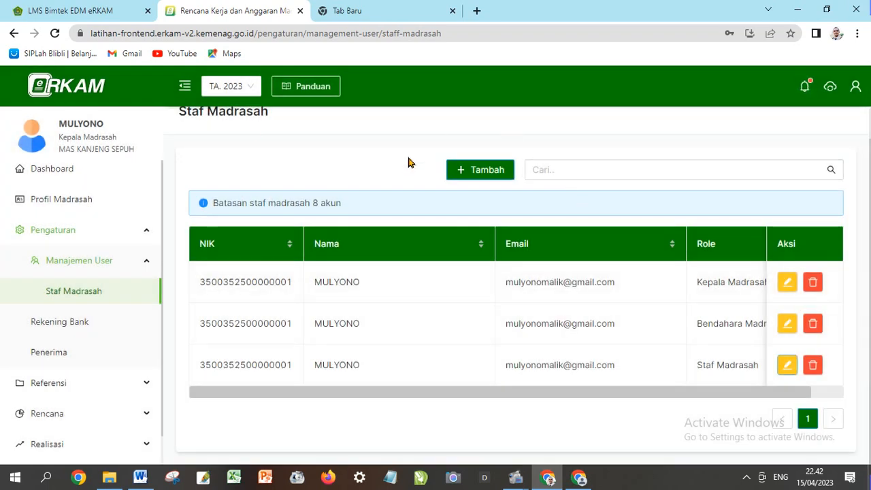
{"action": "scroll", "coordinate": [421, 259], "scroll_direction": "up", "scroll_amount": 1}
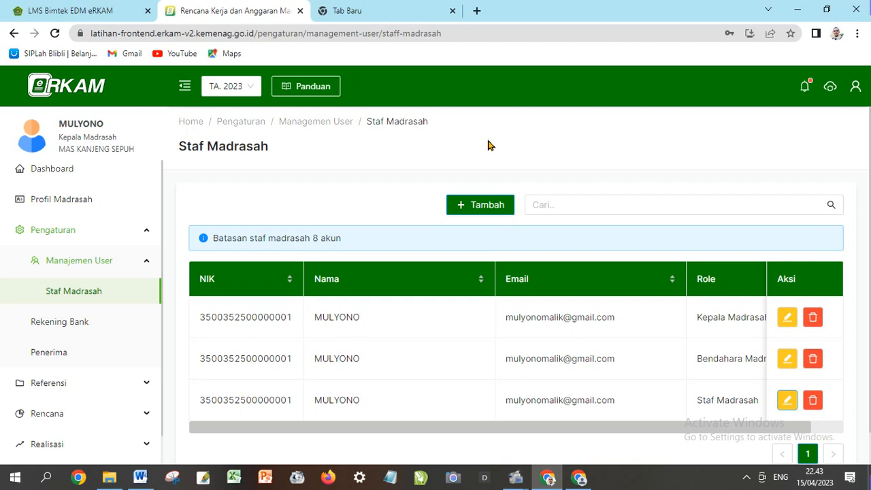
Switch the eRKAM role to Bendahara Madrasah, then go back to the LMS Bimtek tab
{"action": "left_click", "coordinate": [855, 89]}
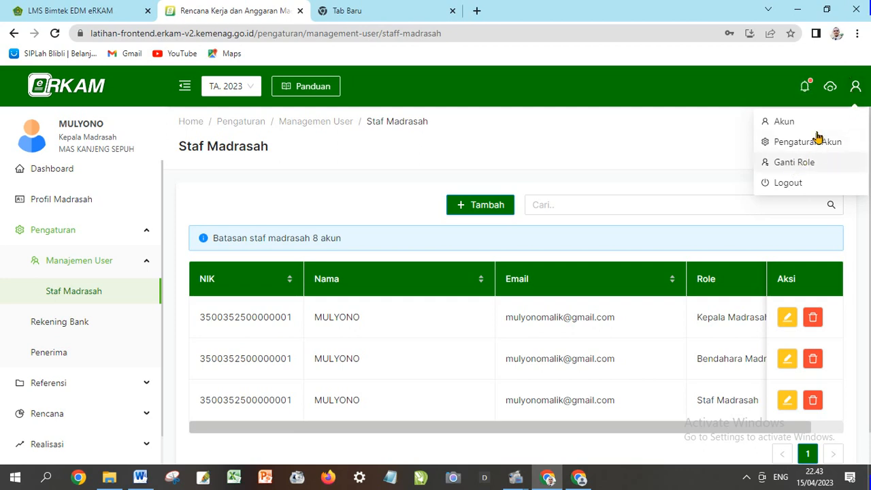
{"action": "left_click", "coordinate": [796, 168]}
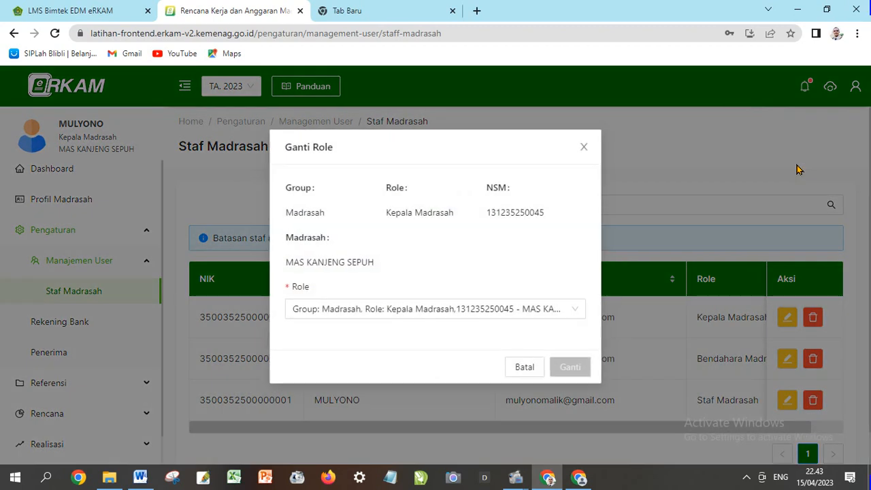
{"action": "left_click", "coordinate": [554, 308]}
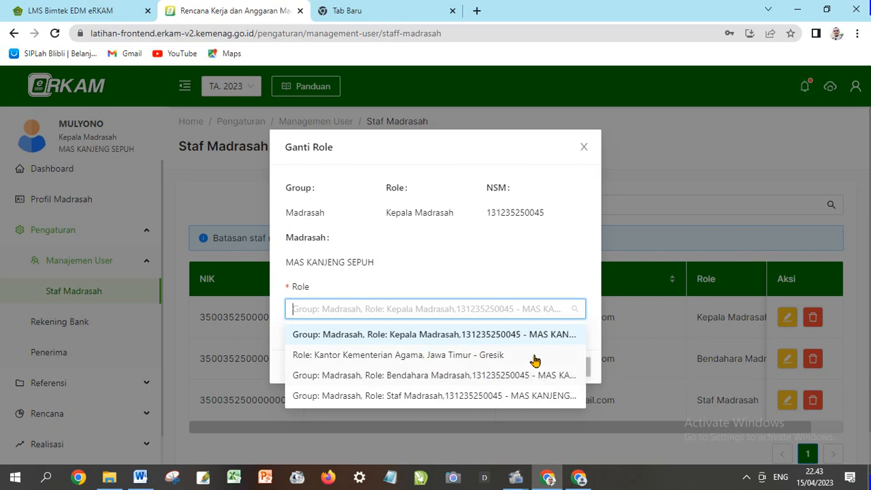
{"action": "left_click", "coordinate": [447, 378]}
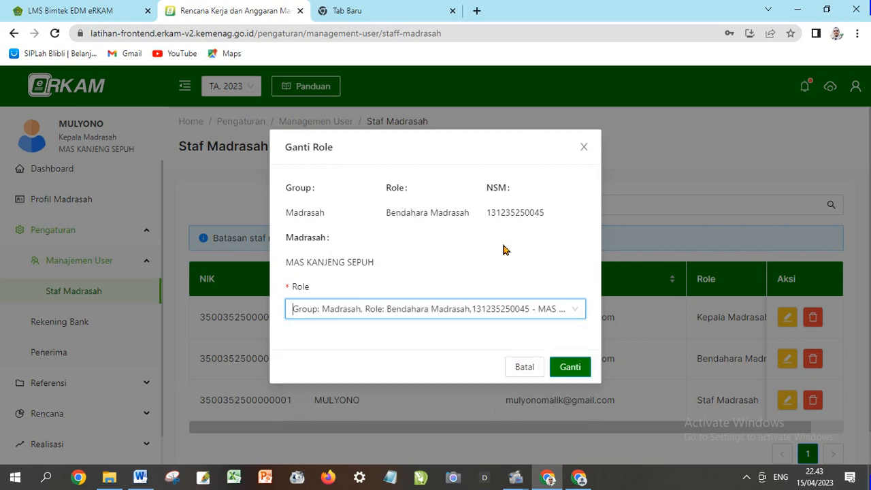
{"action": "left_click", "coordinate": [572, 368]}
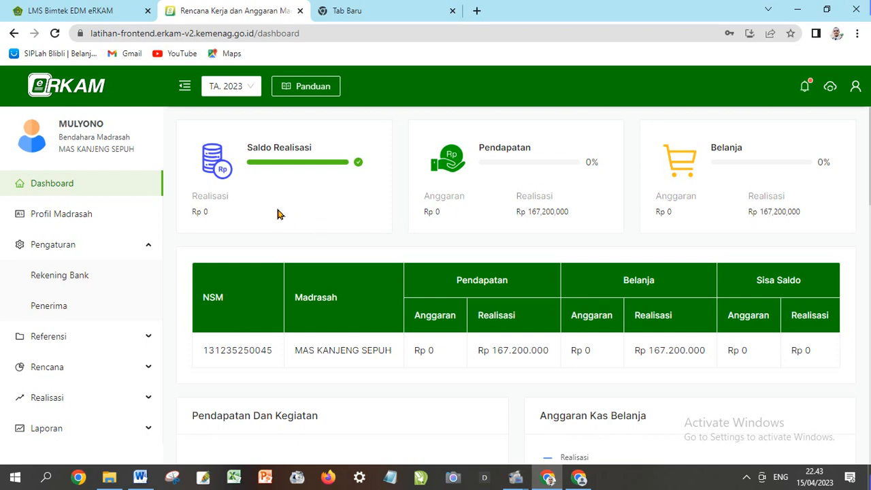
{"action": "left_click", "coordinate": [95, 11]}
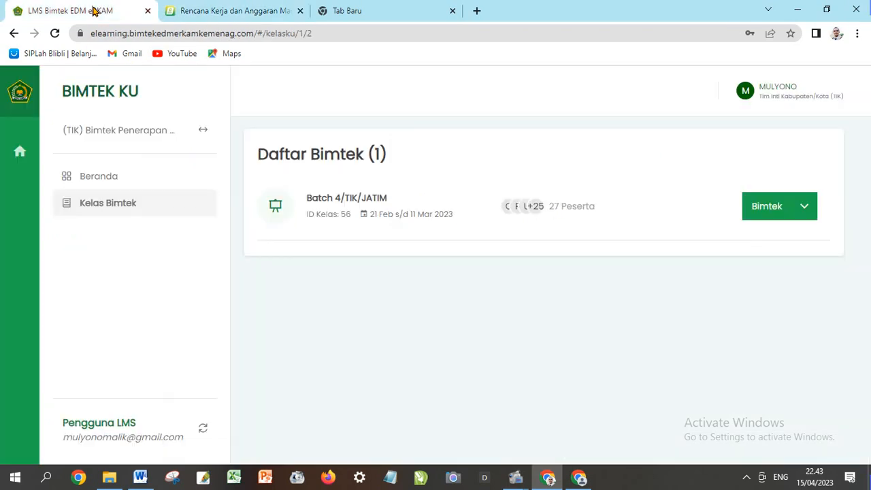
Launch the EDM application for the Batch 4/TIK/JATIM class in a new tab
{"action": "left_click", "coordinate": [807, 213]}
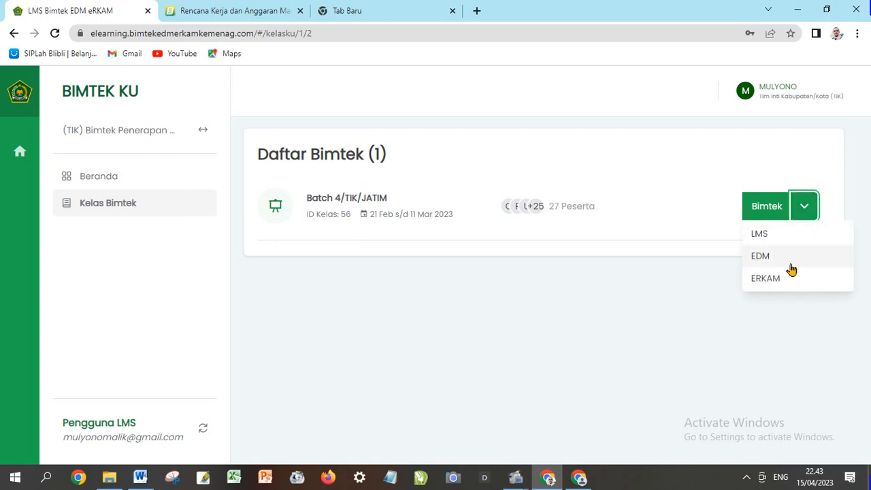
{"action": "left_click", "coordinate": [773, 260]}
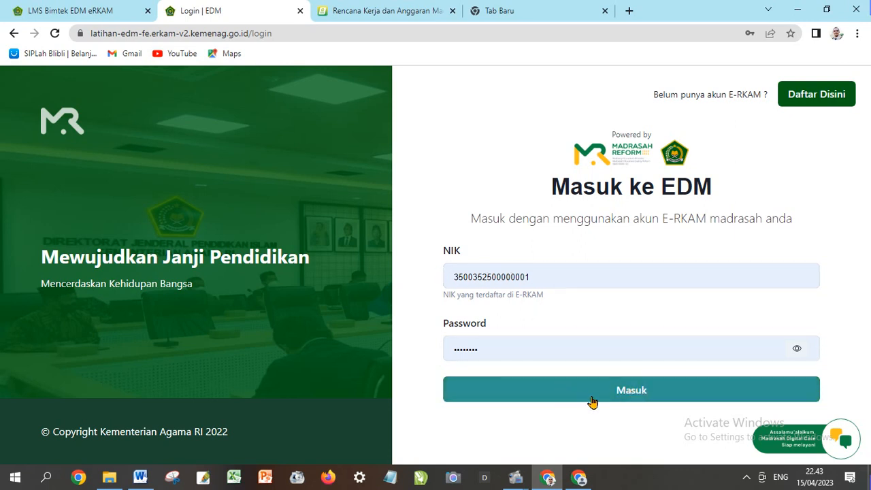
Sign in to EDM and look over the dashboard
{"action": "left_click", "coordinate": [627, 394]}
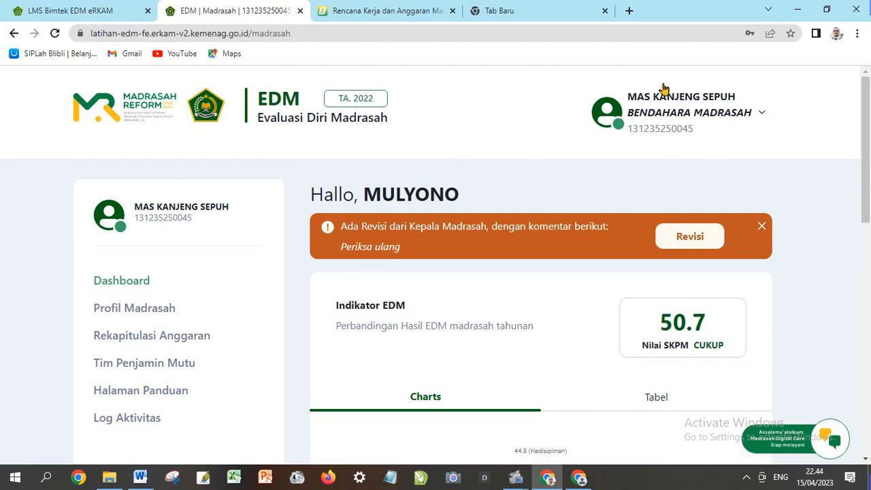
{"action": "scroll", "coordinate": [354, 140], "scroll_direction": "down", "scroll_amount": 1}
{"action": "scroll", "coordinate": [354, 140], "scroll_direction": "down", "scroll_amount": 1}
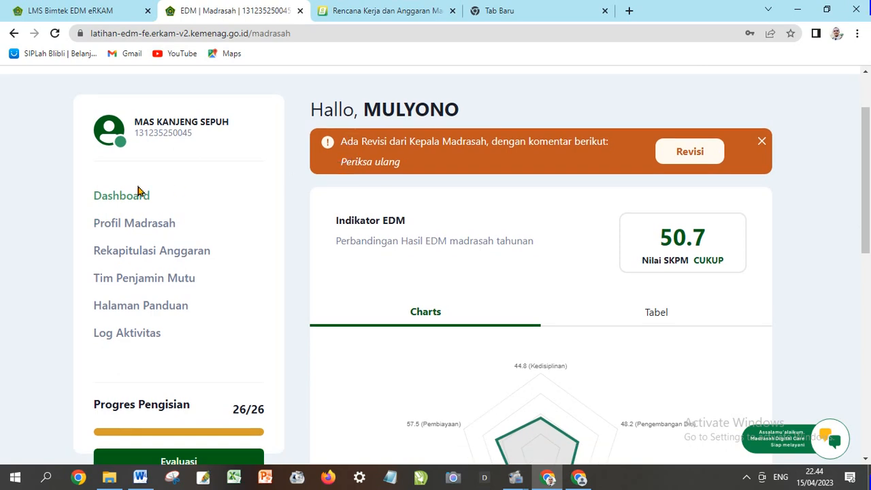
{"action": "scroll", "coordinate": [131, 204], "scroll_direction": "up", "scroll_amount": 2}
{"action": "scroll", "coordinate": [238, 203], "scroll_direction": "down", "scroll_amount": 2}
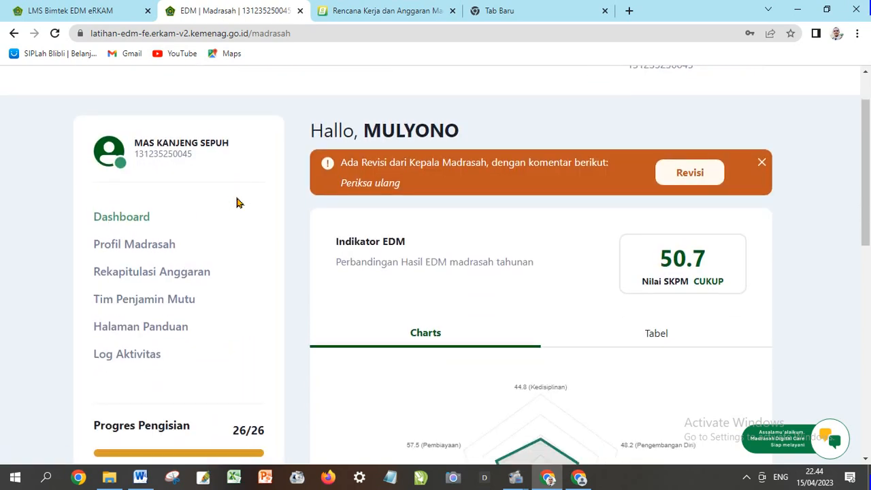
View the Profil Madrasah and Rekapitulasi Anggaran pages, then go to Tim Penjamin Mutu
{"action": "left_click", "coordinate": [157, 228]}
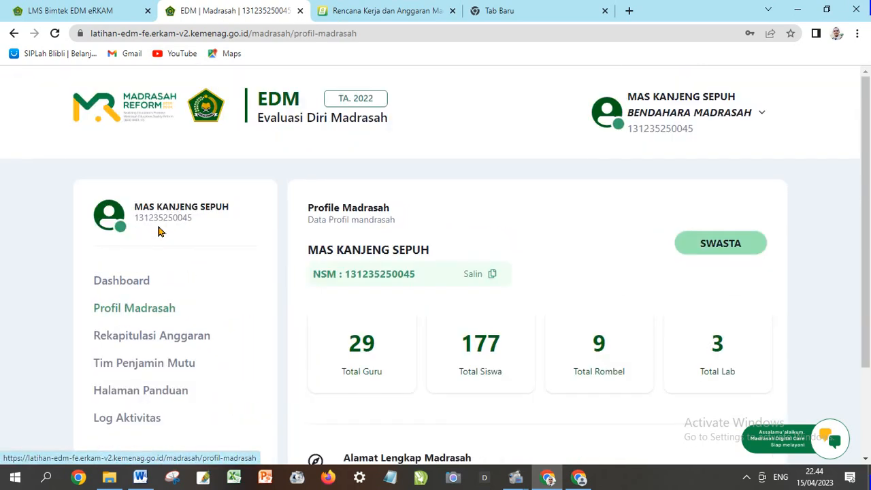
{"action": "scroll", "coordinate": [439, 230], "scroll_direction": "down", "scroll_amount": 2}
{"action": "scroll", "coordinate": [439, 230], "scroll_direction": "down", "scroll_amount": 1}
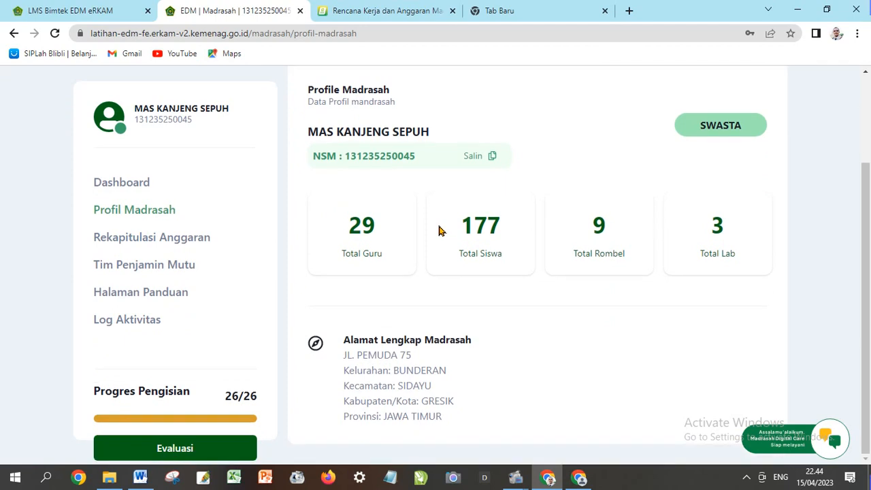
{"action": "left_click", "coordinate": [197, 247]}
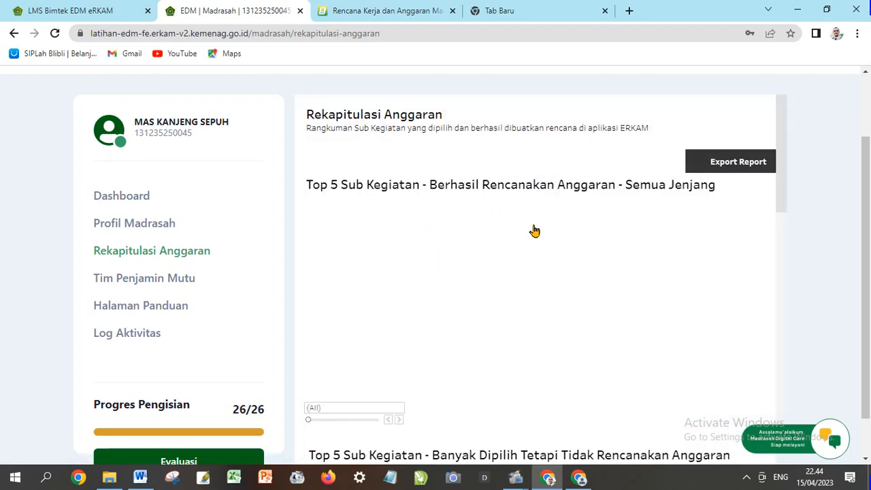
{"action": "scroll", "coordinate": [482, 229], "scroll_direction": "down", "scroll_amount": 1}
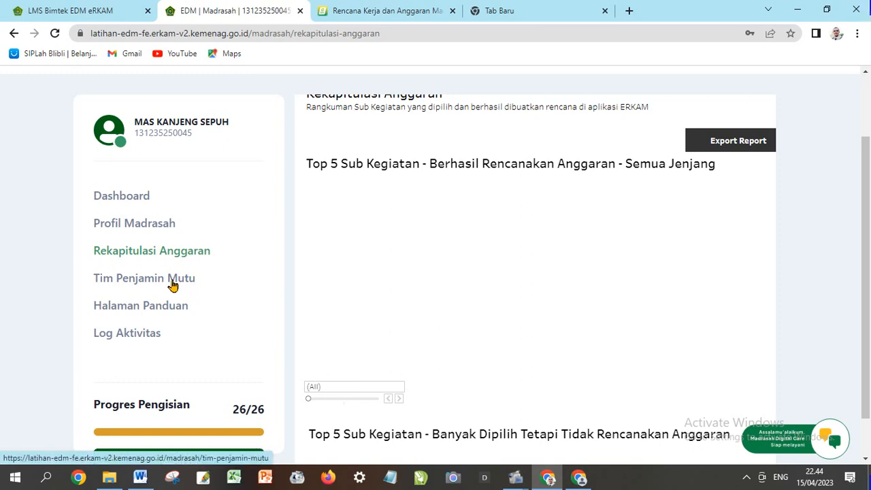
{"action": "left_click", "coordinate": [172, 284]}
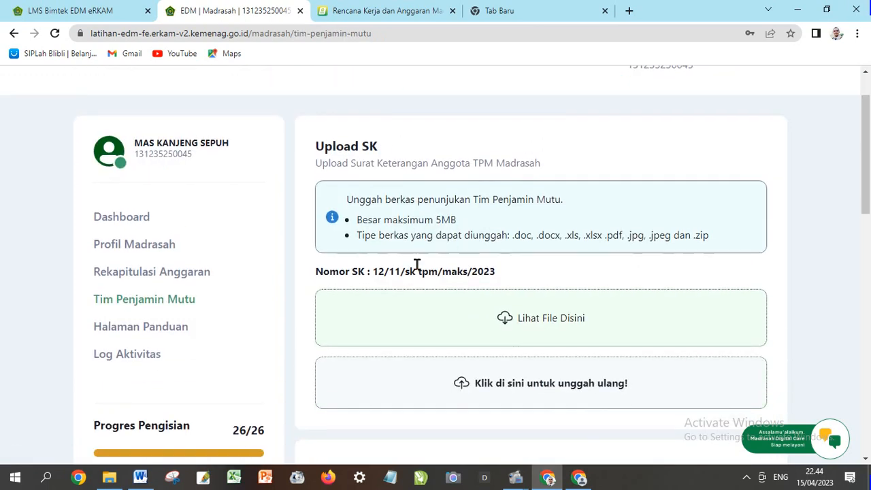
Review the Tim Penjamin Mutu page, then bring up the PEDOMAN PELAKSANAAN EDM guide's TPM membership section
{"action": "scroll", "coordinate": [417, 265], "scroll_direction": "down", "scroll_amount": 1}
{"action": "scroll", "coordinate": [416, 265], "scroll_direction": "down", "scroll_amount": 2}
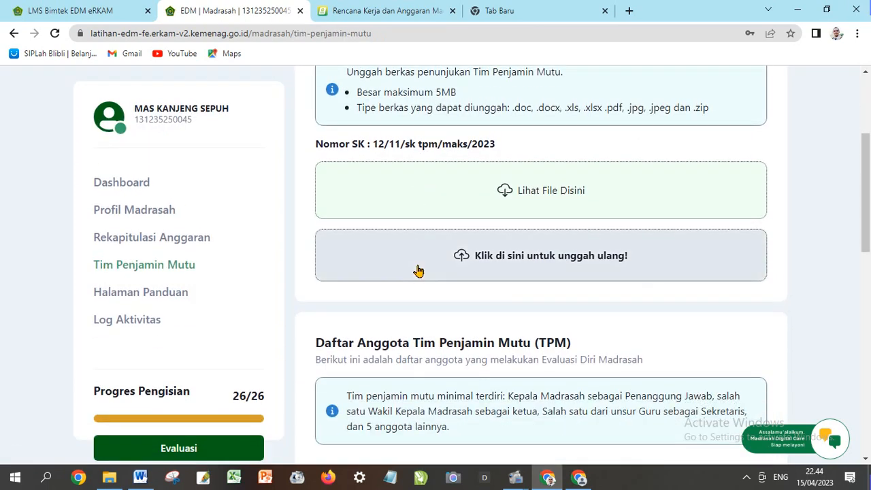
{"action": "scroll", "coordinate": [419, 272], "scroll_direction": "down", "scroll_amount": 2}
{"action": "scroll", "coordinate": [439, 300], "scroll_direction": "up", "scroll_amount": 2}
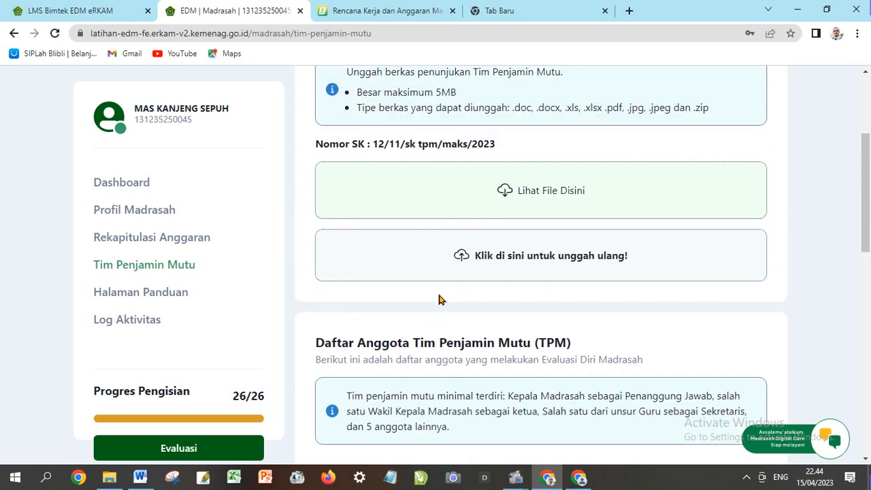
{"action": "scroll", "coordinate": [439, 300], "scroll_direction": "up", "scroll_amount": 2}
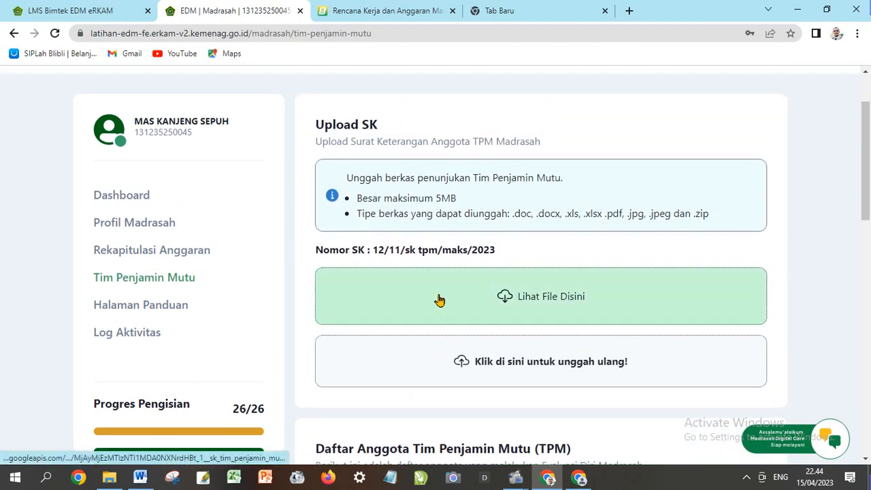
{"action": "scroll", "coordinate": [447, 293], "scroll_direction": "down", "scroll_amount": 1}
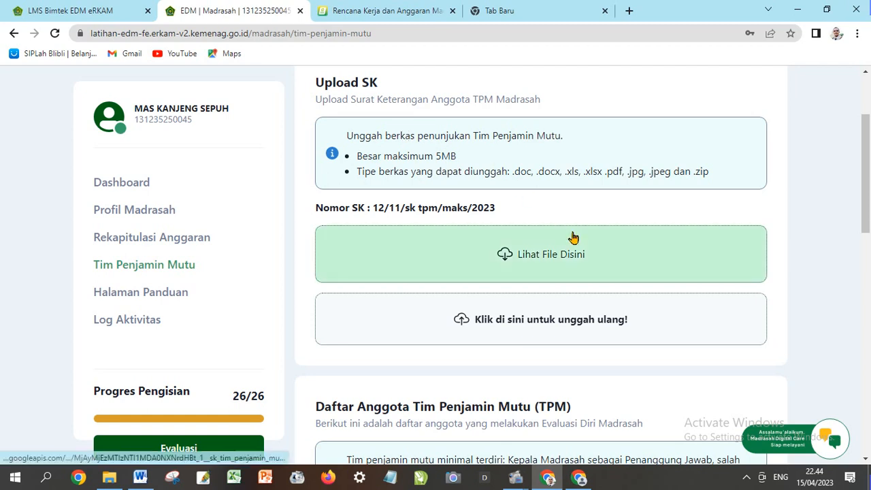
{"action": "scroll", "coordinate": [575, 237], "scroll_direction": "down", "scroll_amount": 1}
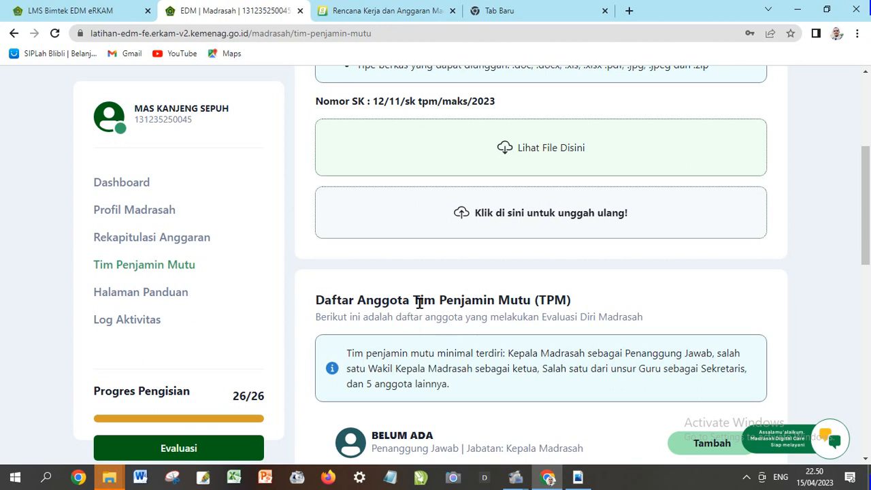
{"action": "left_click", "coordinate": [578, 477]}
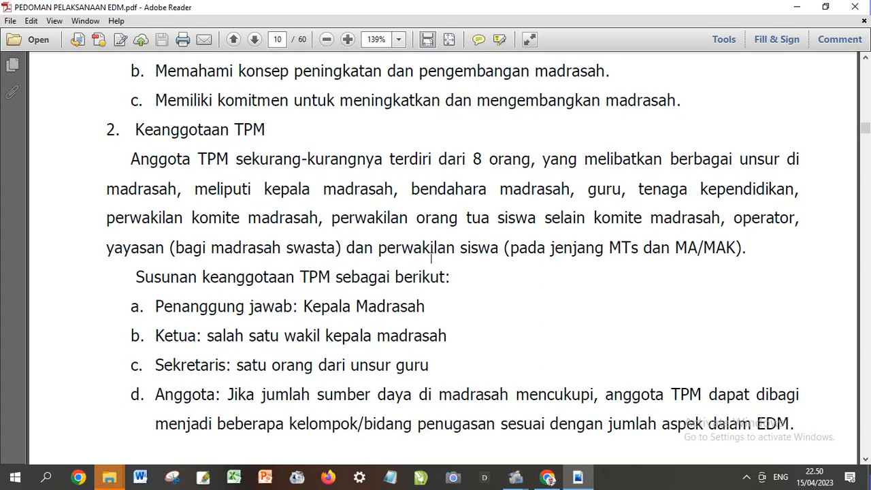
Read the Keanggotaan TPM rules on page 10 and return to EDM's Tim Penjamin Mutu page
{"action": "scroll", "coordinate": [429, 259], "scroll_direction": "down", "scroll_amount": 2}
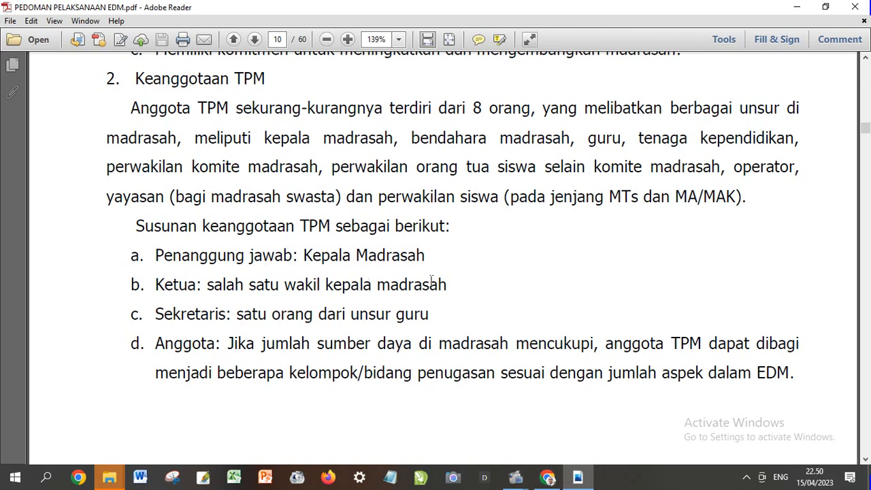
{"action": "scroll", "coordinate": [448, 280], "scroll_direction": "down", "scroll_amount": 1}
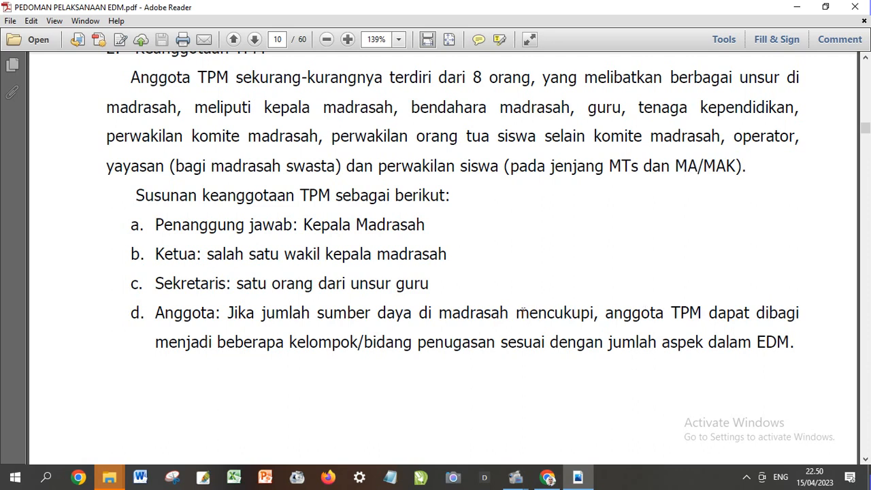
{"action": "scroll", "coordinate": [422, 300], "scroll_direction": "up", "scroll_amount": 1}
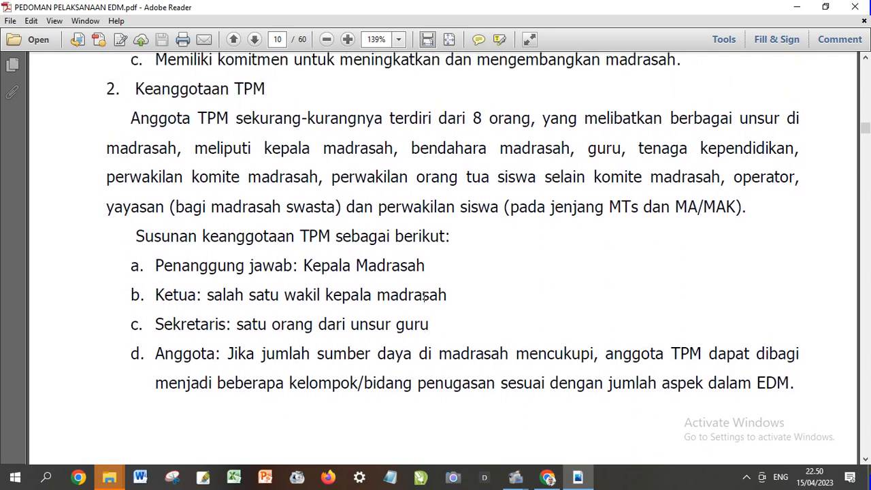
{"action": "scroll", "coordinate": [424, 296], "scroll_direction": "up", "scroll_amount": 1}
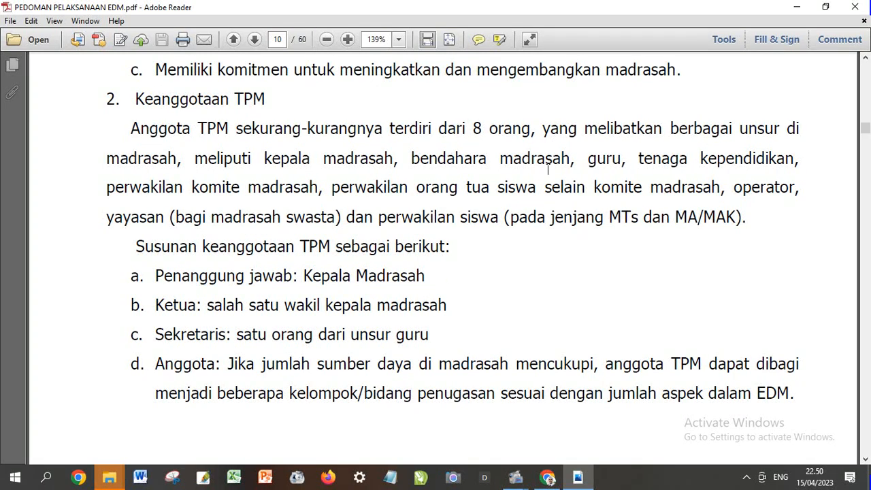
{"action": "left_click", "coordinate": [547, 477]}
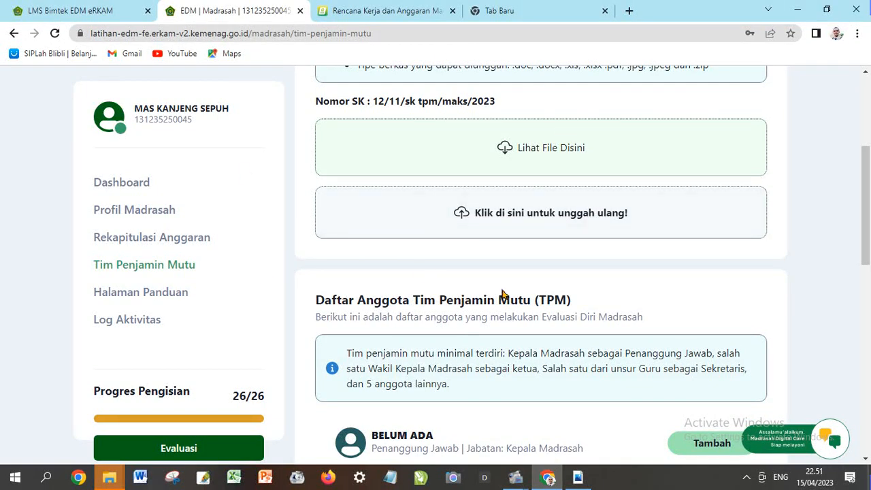
Go to the Upload SK section and open the Unggah Berkas SK TPM re-upload dialog
{"action": "scroll", "coordinate": [509, 257], "scroll_direction": "up", "scroll_amount": 1}
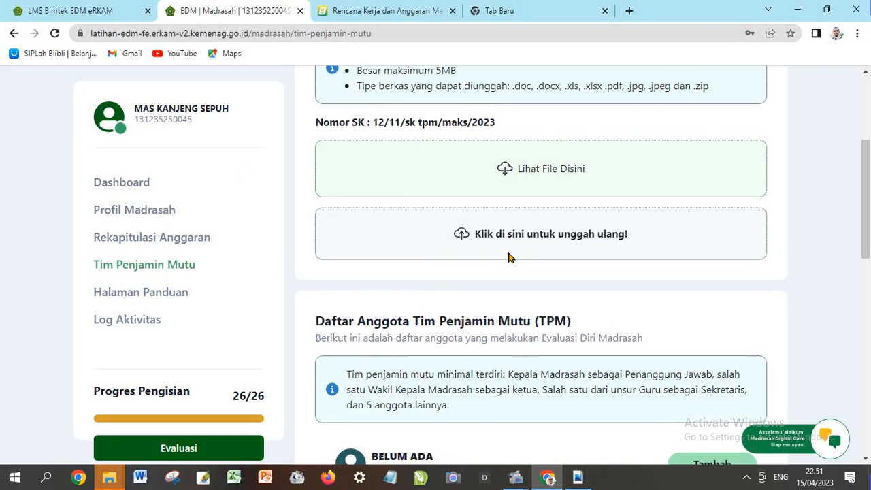
{"action": "scroll", "coordinate": [509, 256], "scroll_direction": "up", "scroll_amount": 2}
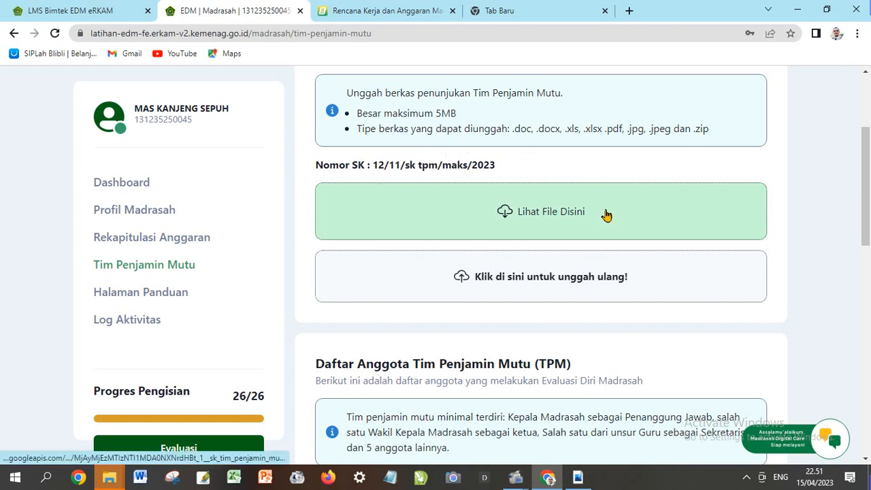
{"action": "scroll", "coordinate": [605, 215], "scroll_direction": "up", "scroll_amount": 2}
{"action": "left_click_drag", "start_coordinate": [355, 208], "coordinate": [531, 210]}
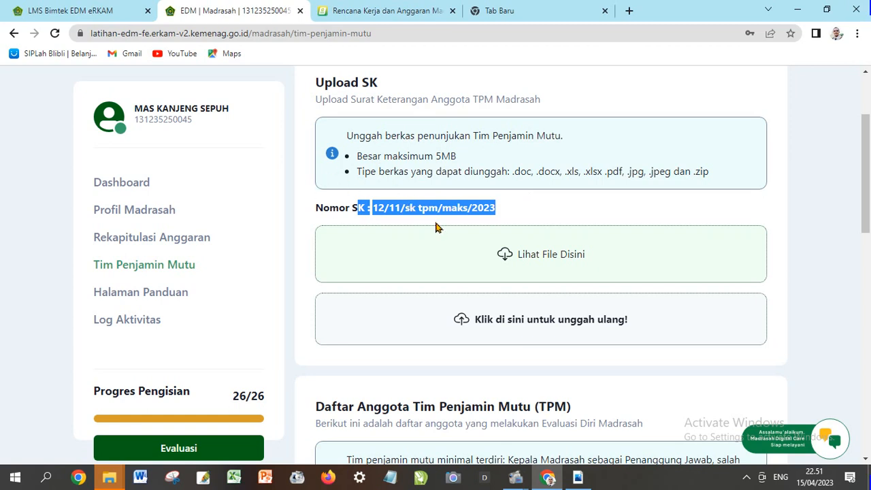
{"action": "scroll", "coordinate": [497, 184], "scroll_direction": "down", "scroll_amount": 1}
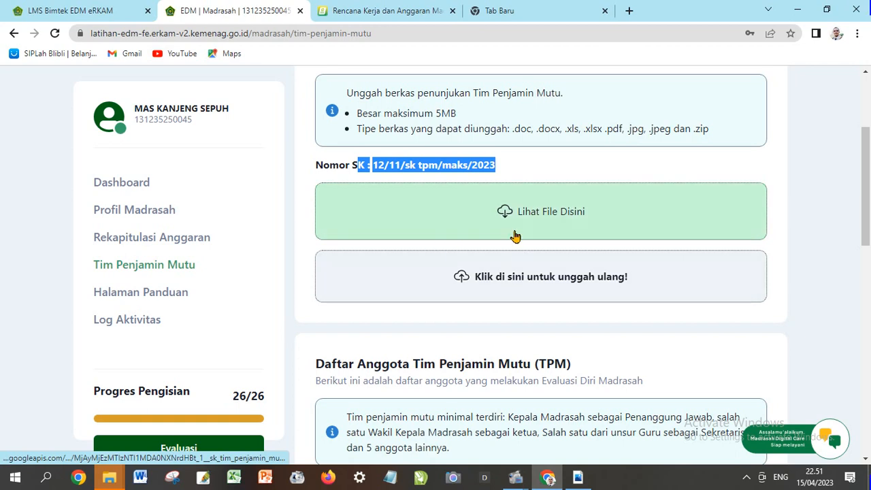
{"action": "left_click", "coordinate": [536, 282]}
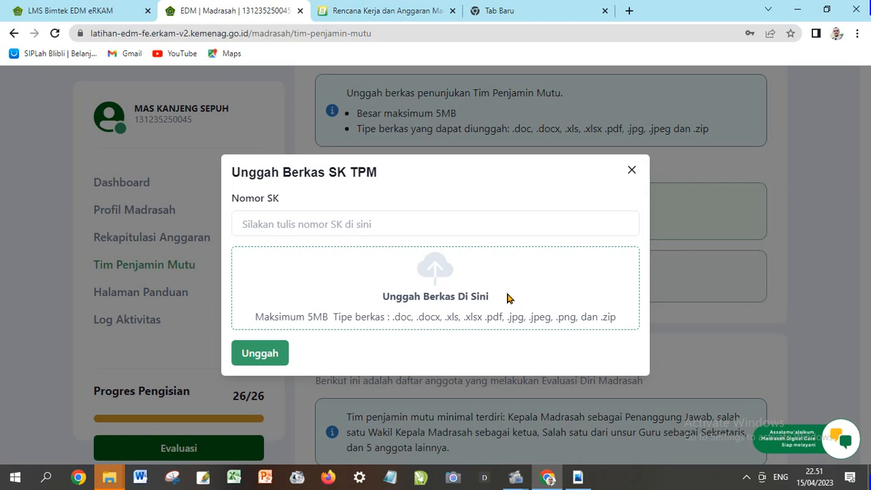
Attach the SK TIM PENJAMIN MUTU .docx file as the new TPM appointment letter
{"action": "left_click", "coordinate": [420, 297]}
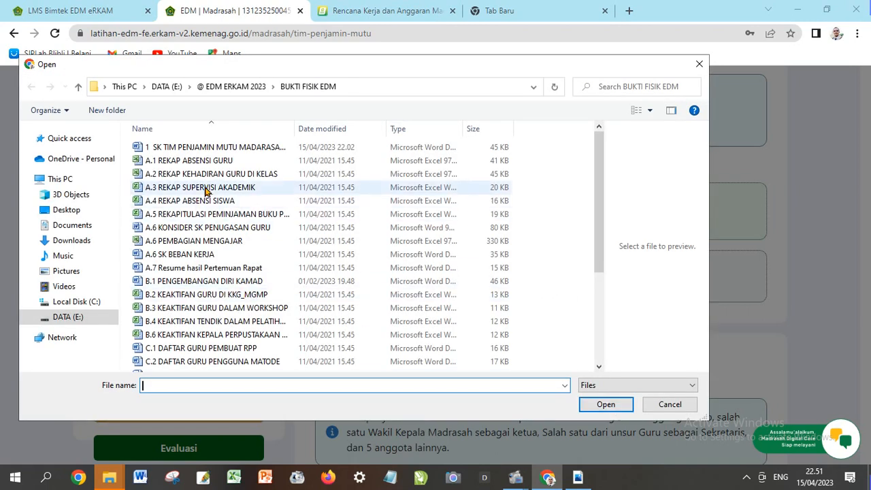
{"action": "left_click", "coordinate": [207, 150]}
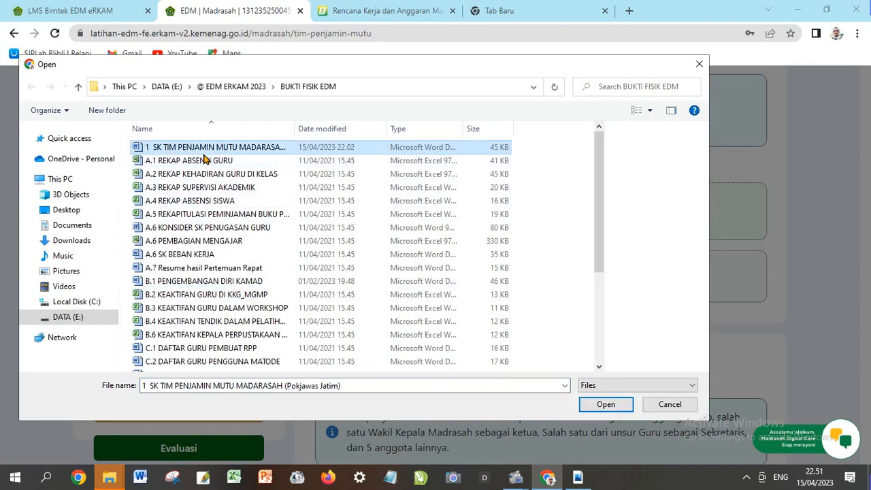
{"action": "left_click", "coordinate": [602, 405]}
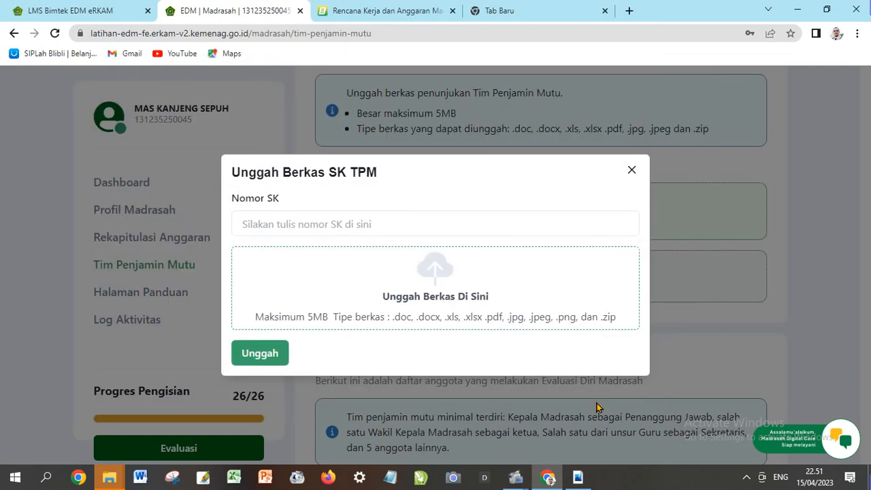
{"action": "left_click", "coordinate": [257, 364]}
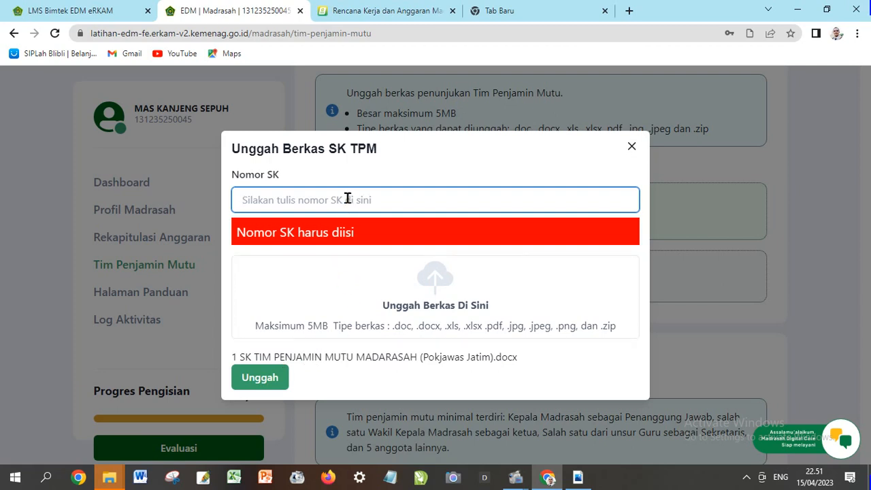
Enter Nomor SK 23/TPM/I/MAKS/2023 and upload the letter
{"action": "type", "text": "23"}
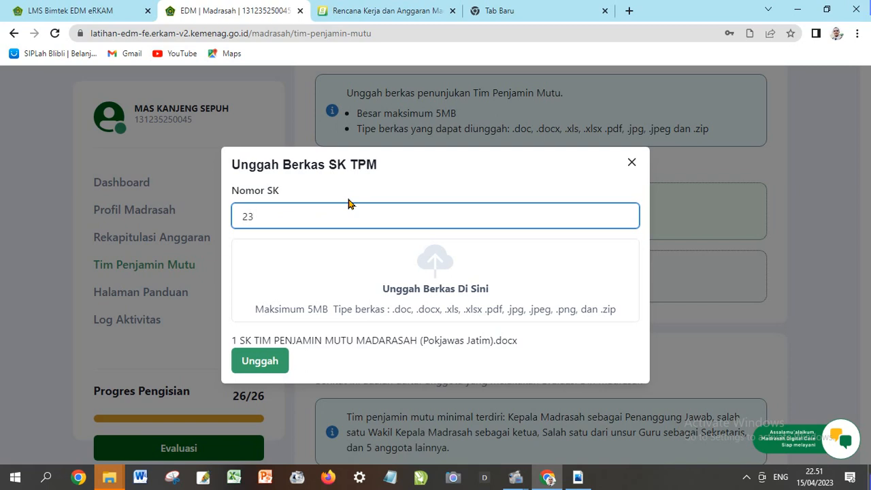
{"action": "type", "text": "/tp"}
{"action": "key", "text": "BackSpace"}
{"action": "type", "text": "TPM"}
{"action": "type", "text": "I/20"}
{"action": "type", "text": "MAKS"}
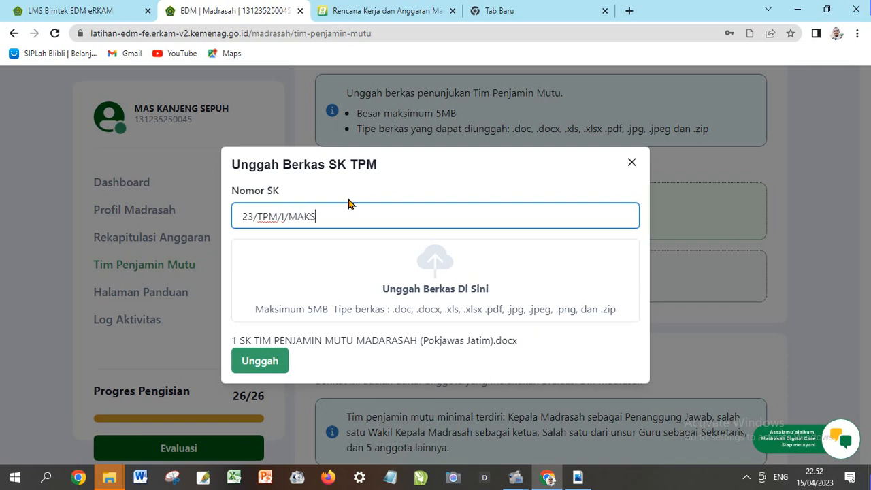
{"action": "type", "text": "/2023"}
{"action": "left_click", "coordinate": [260, 362]}
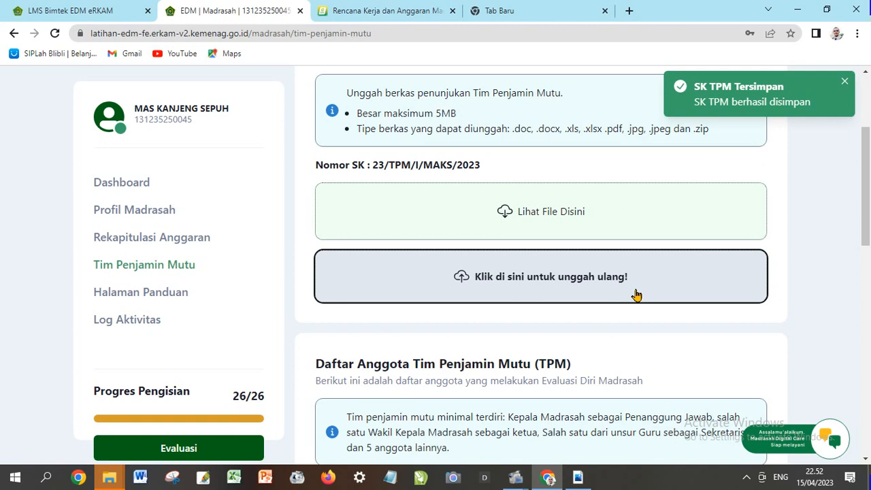
Add the madrasah head as Penanggung Jawab from the name suggestions, keeping Jabatan Kepala Madrasah
{"action": "scroll", "coordinate": [606, 259], "scroll_direction": "down", "scroll_amount": 2}
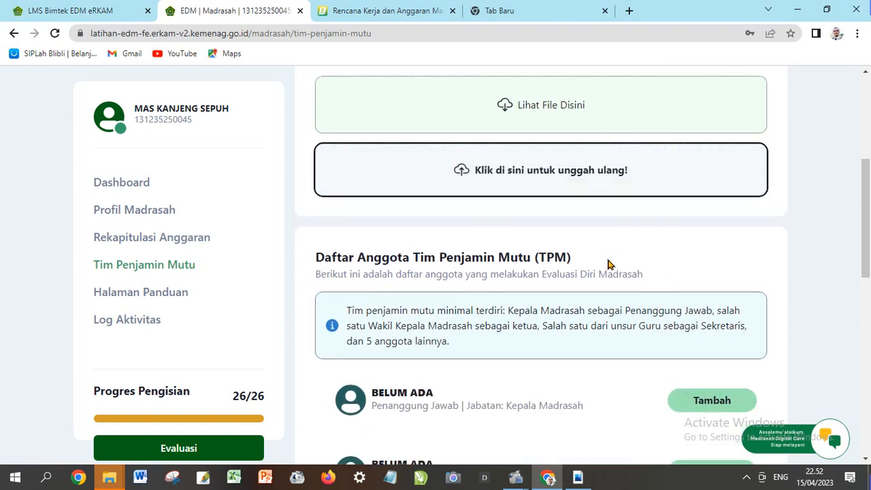
{"action": "scroll", "coordinate": [607, 264], "scroll_direction": "down", "scroll_amount": 1}
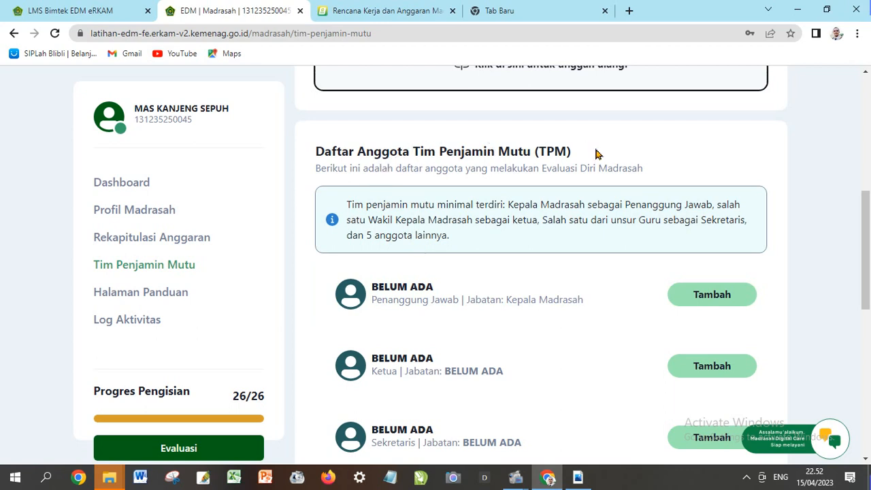
{"action": "scroll", "coordinate": [608, 238], "scroll_direction": "down", "scroll_amount": 2}
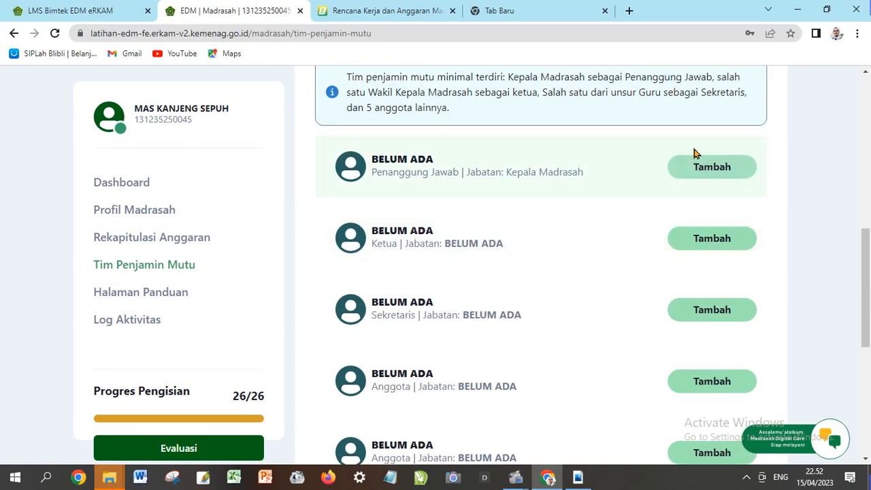
{"action": "left_click", "coordinate": [708, 169]}
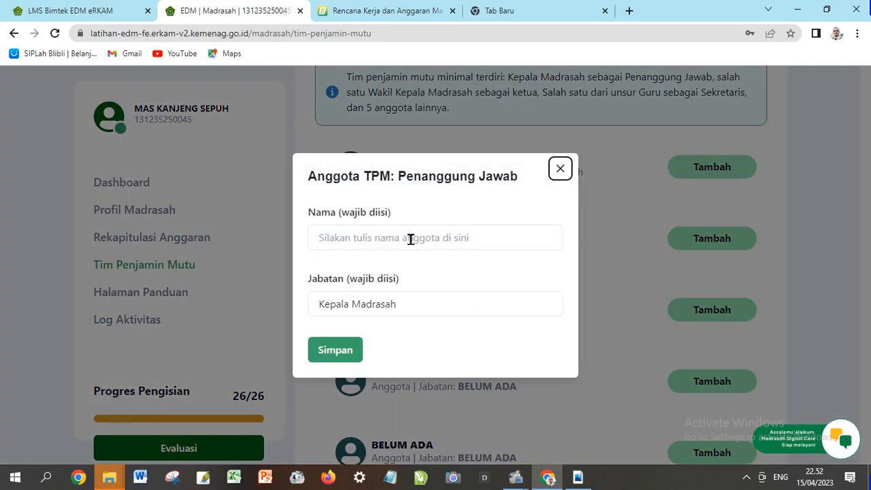
{"action": "left_click", "coordinate": [409, 238]}
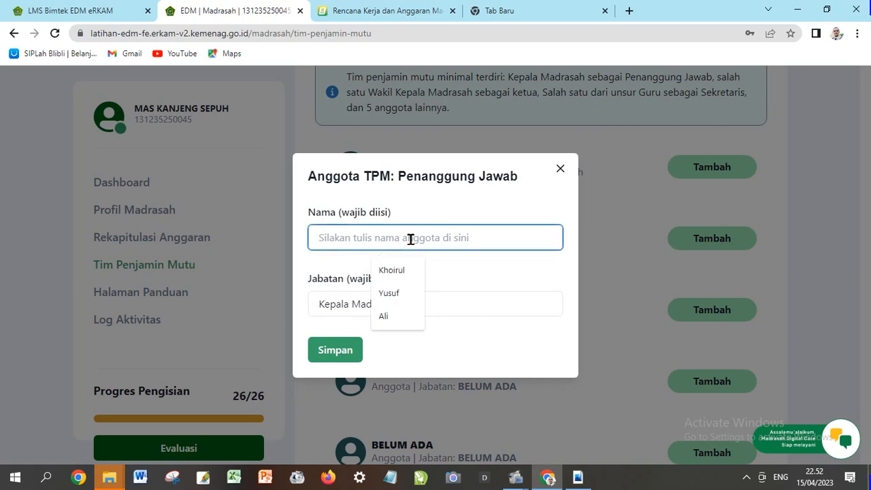
{"action": "left_click", "coordinate": [411, 273]}
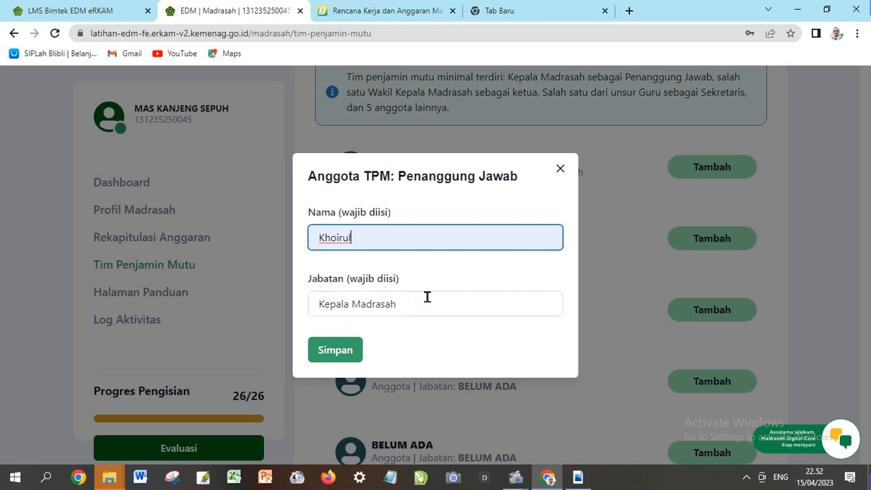
{"action": "left_click", "coordinate": [341, 353]}
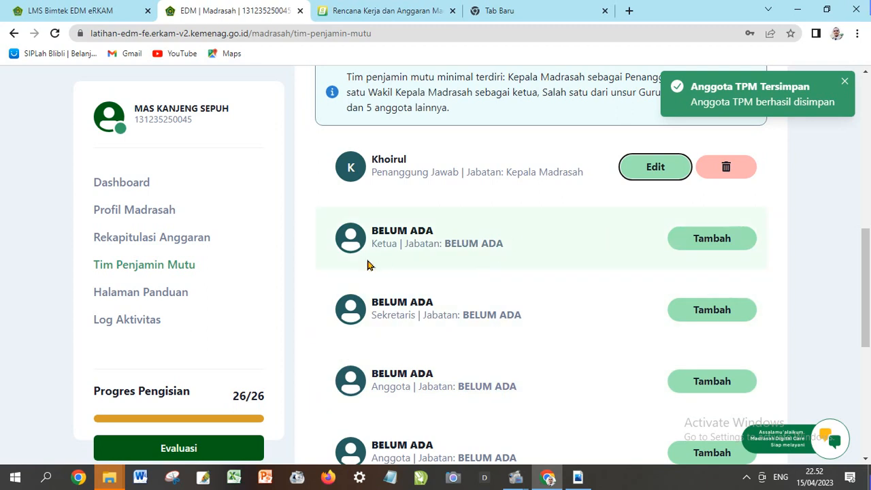
Add the Ketua member by name, with Jabatan Waka Kurikulum
{"action": "left_click", "coordinate": [713, 245]}
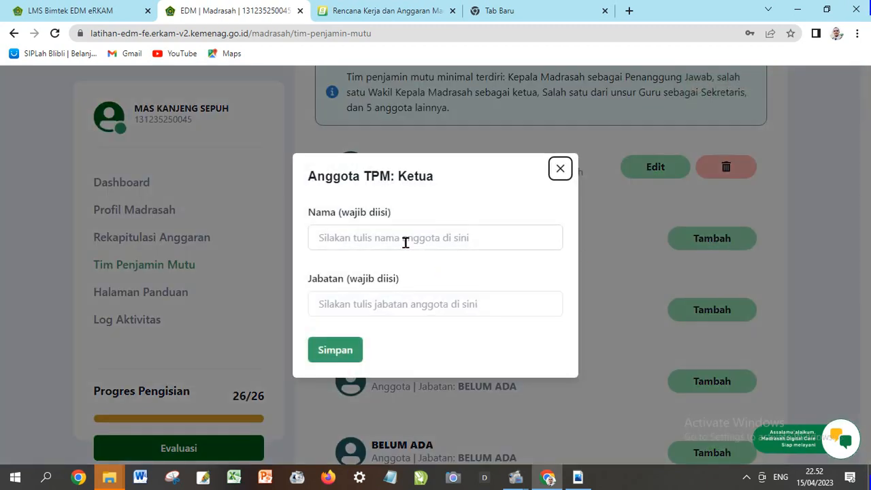
{"action": "left_click", "coordinate": [406, 239]}
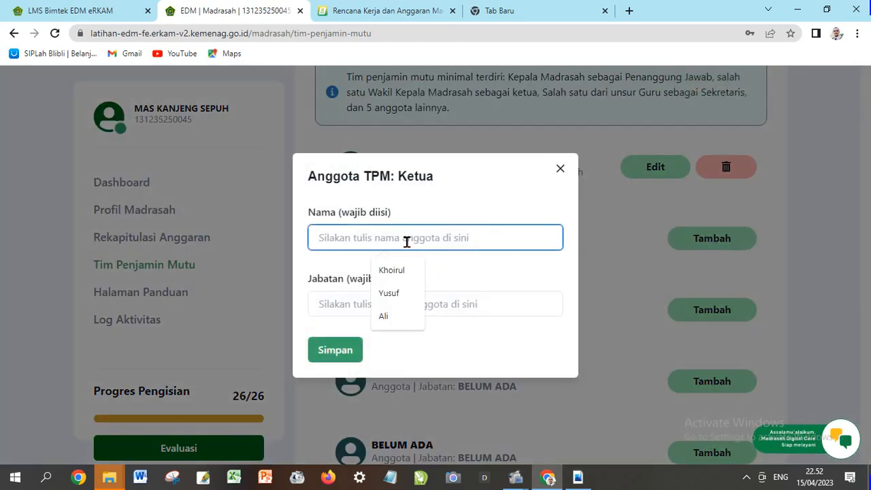
{"action": "type", "text": "mO"}
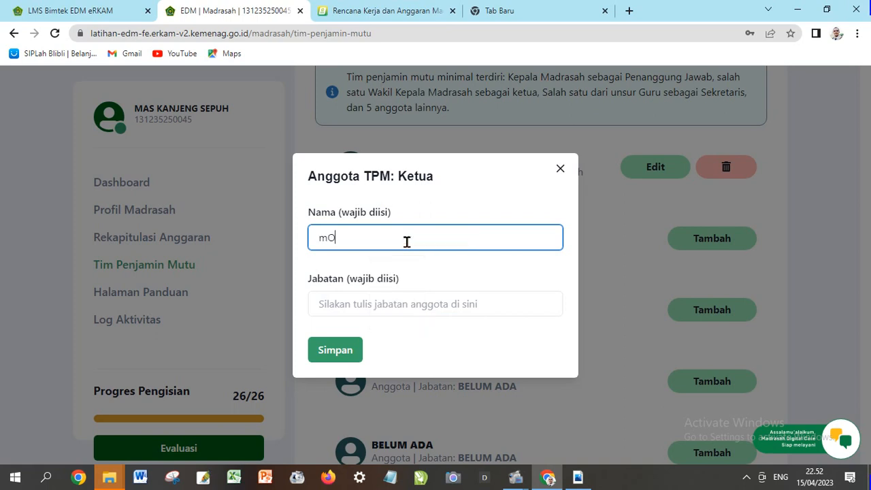
{"action": "key", "text": "BackSpace"}
{"action": "key", "text": "BackSpace"}
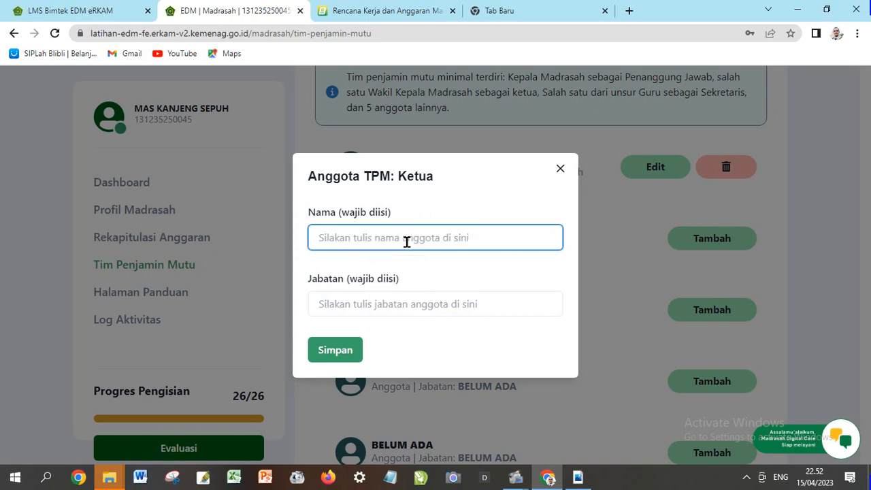
{"action": "type", "text": "m"}
{"action": "key", "text": "BackSpace"}
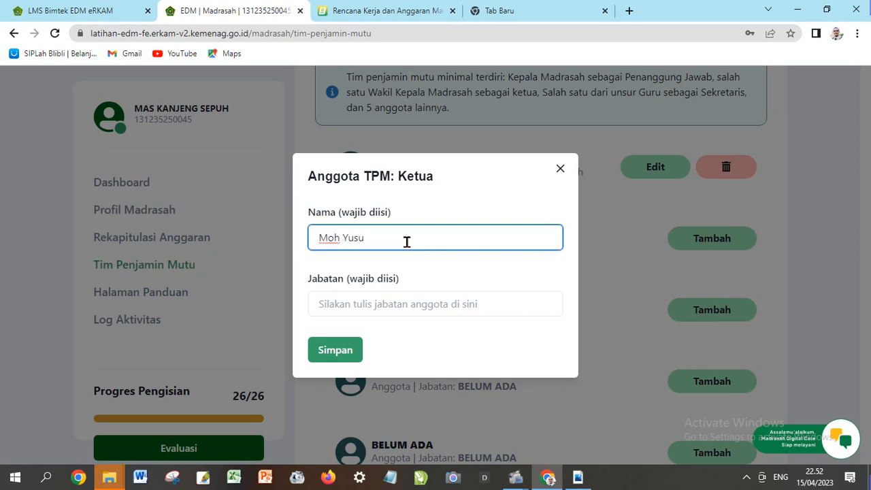
{"action": "left_click", "coordinate": [410, 301]}
{"action": "type", "text": "Waka Kurik"}
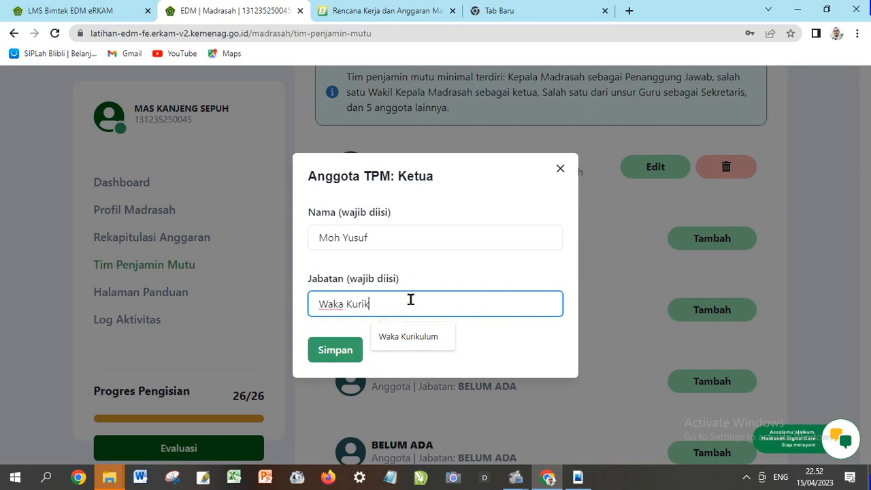
{"action": "type", "text": "ulum"}
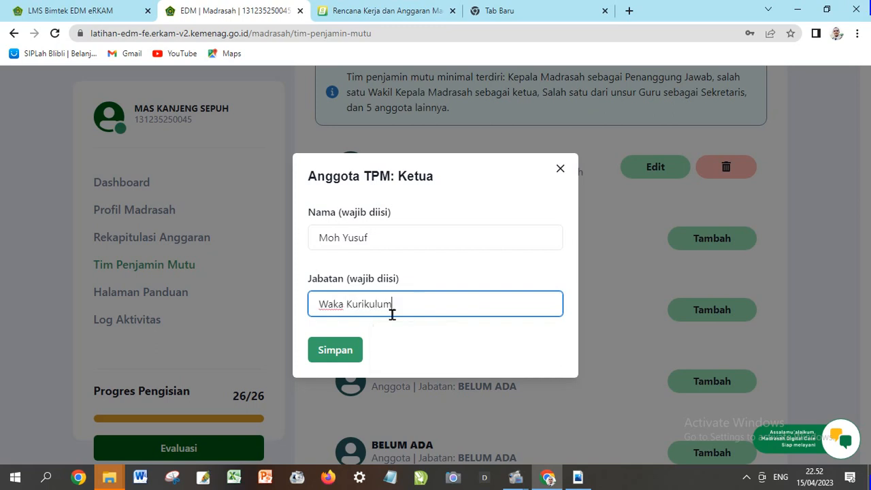
{"action": "left_click", "coordinate": [344, 348]}
Add the Sekretaris member's full name with Jabatan Guru and save
{"action": "scroll", "coordinate": [486, 310], "scroll_direction": "down", "scroll_amount": 1}
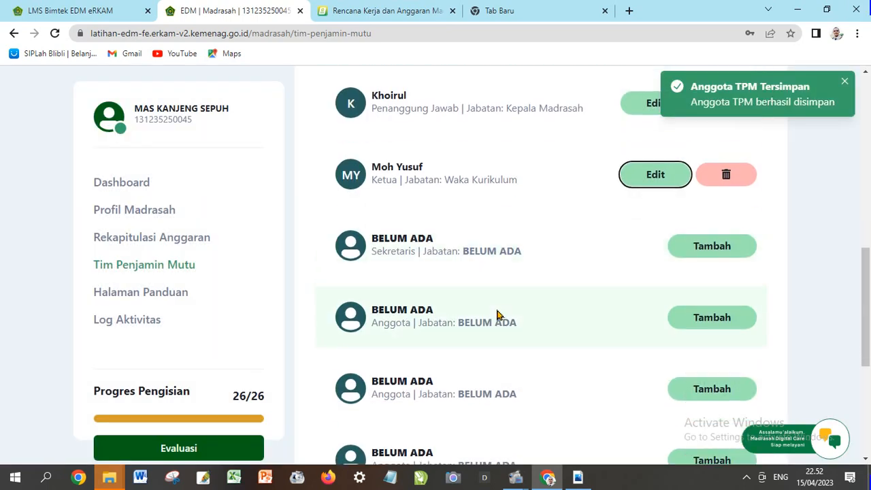
{"action": "left_click", "coordinate": [714, 251]}
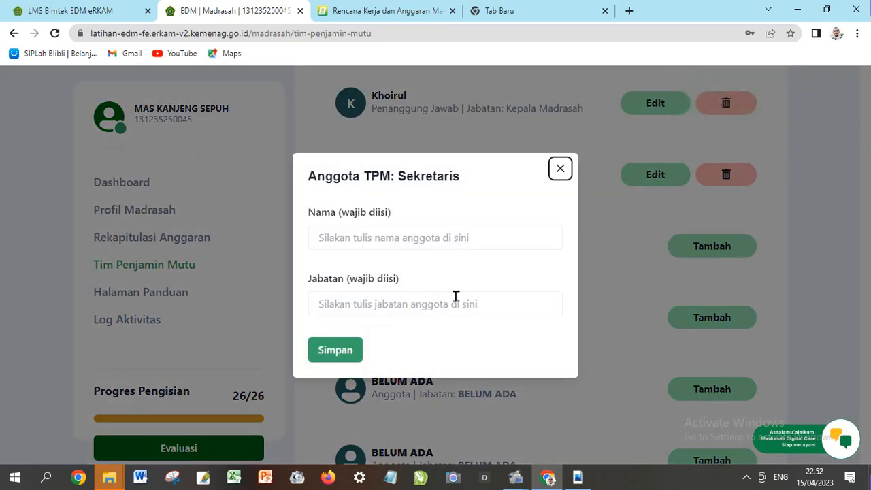
{"action": "left_click", "coordinate": [389, 238]}
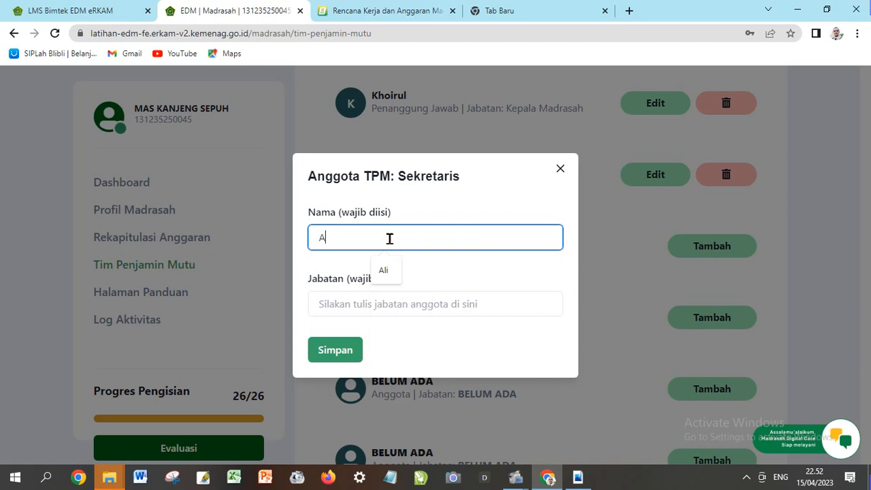
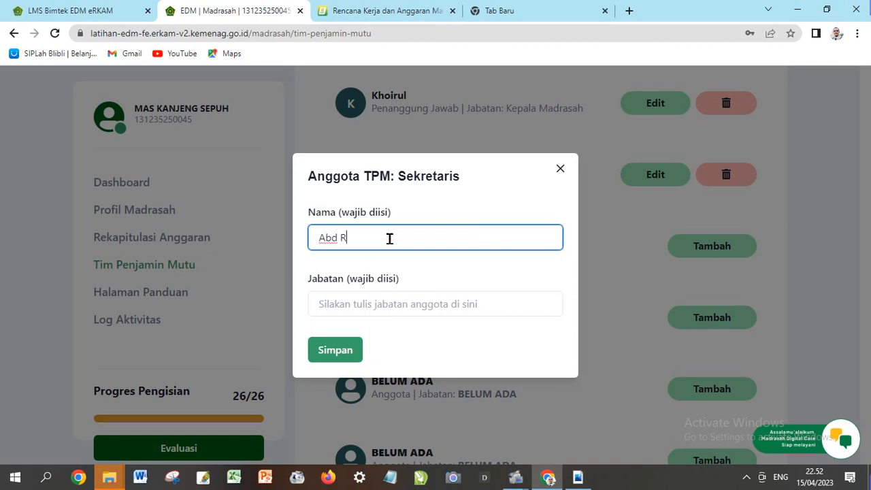
{"action": "left_click", "coordinate": [406, 299]}
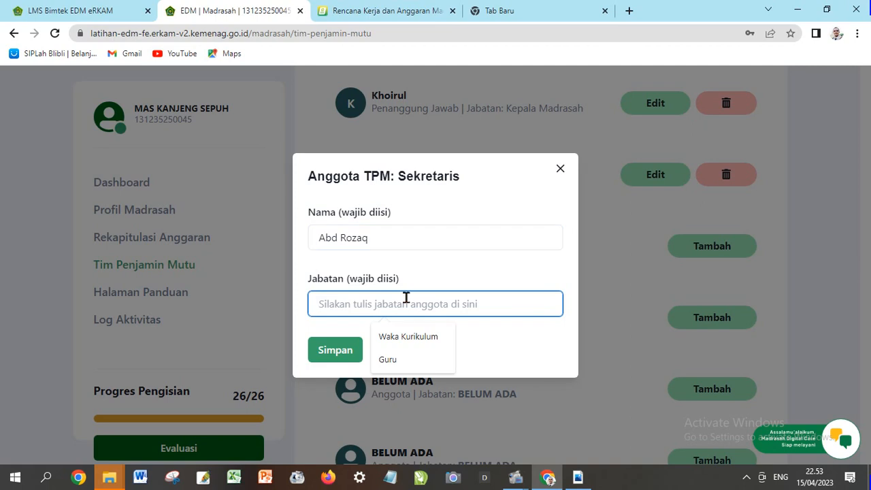
{"action": "type", "text": "Guru"}
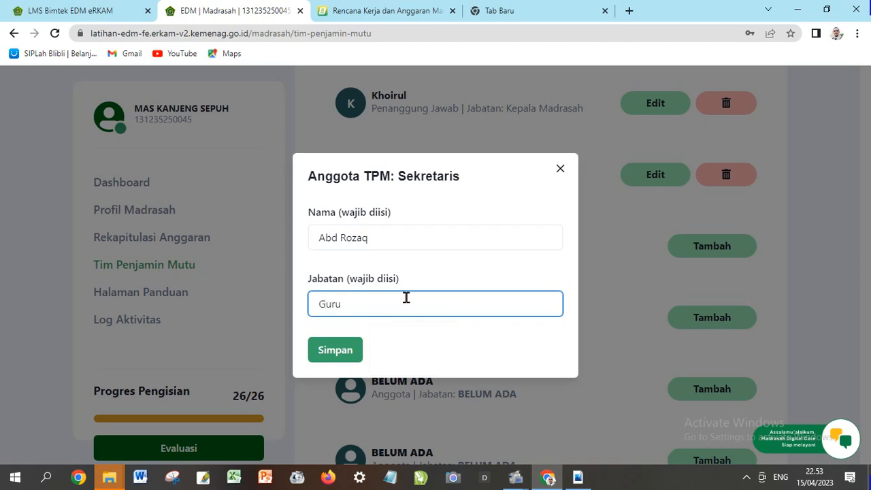
{"action": "left_click", "coordinate": [350, 353]}
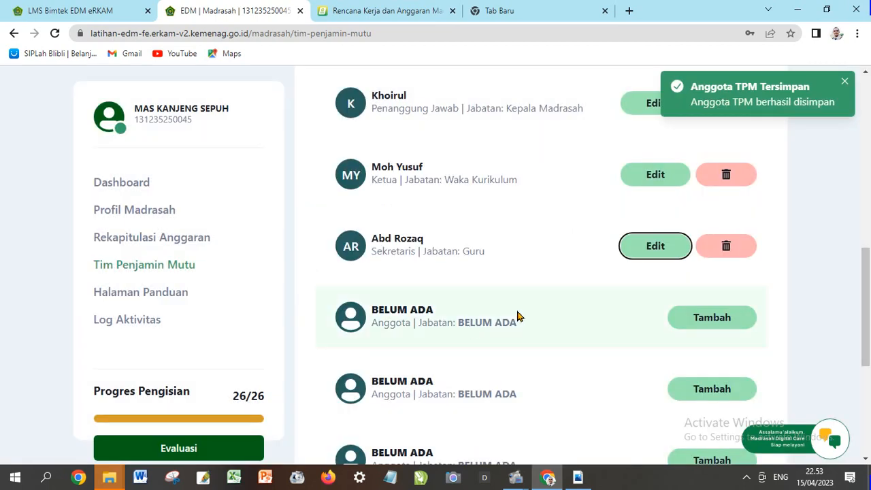
Scroll through the Tim Penjamin Mutu list to review the BELUM ADA Anggota slots
{"action": "scroll", "coordinate": [528, 311], "scroll_direction": "down", "scroll_amount": 1}
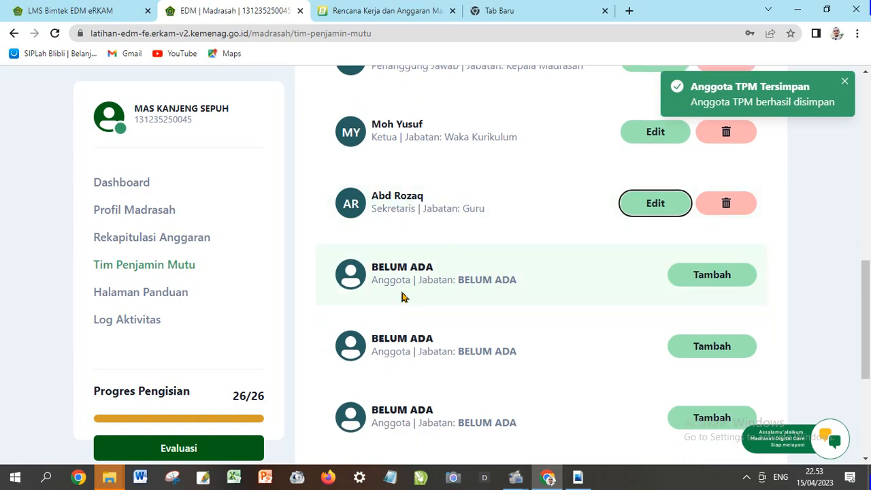
{"action": "scroll", "coordinate": [643, 298], "scroll_direction": "down", "scroll_amount": 3}
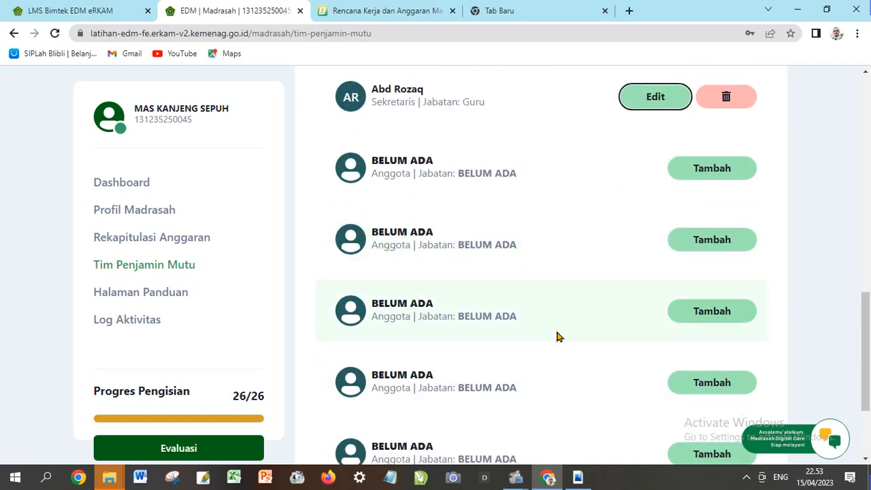
{"action": "scroll", "coordinate": [525, 359], "scroll_direction": "down", "scroll_amount": 1}
{"action": "scroll", "coordinate": [479, 351], "scroll_direction": "up", "scroll_amount": 2}
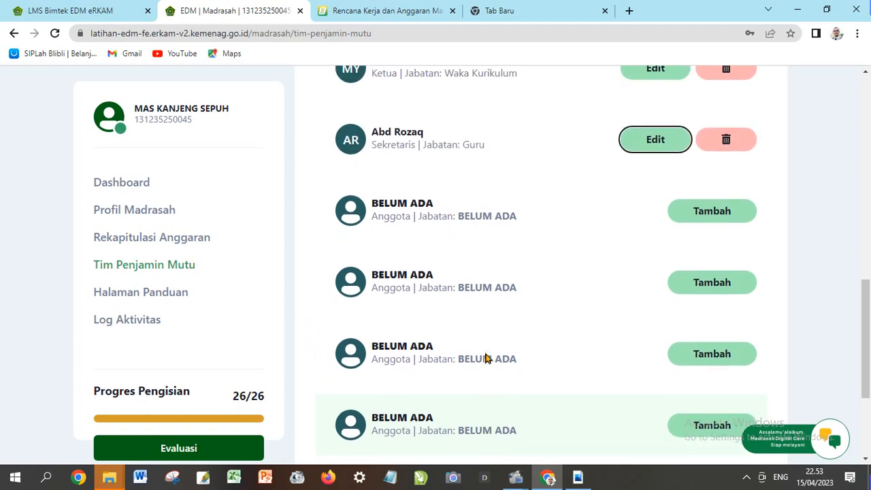
{"action": "scroll", "coordinate": [565, 245], "scroll_direction": "up", "scroll_amount": 2}
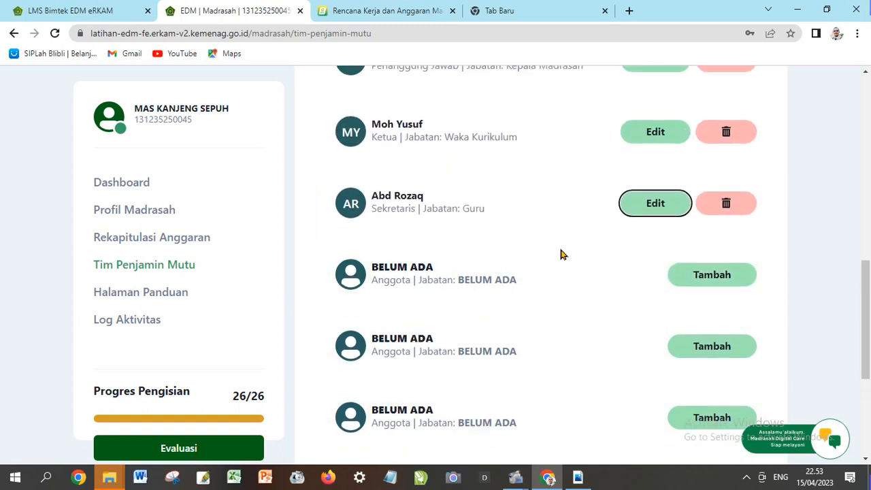
{"action": "scroll", "coordinate": [558, 257], "scroll_direction": "up", "scroll_amount": 4}
{"action": "scroll", "coordinate": [558, 258], "scroll_direction": "down", "scroll_amount": 2}
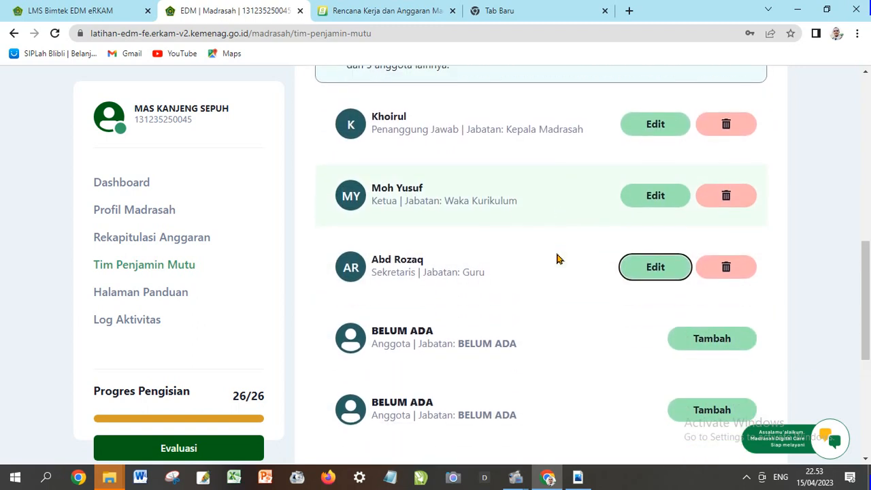
{"action": "scroll", "coordinate": [558, 258], "scroll_direction": "down", "scroll_amount": 3}
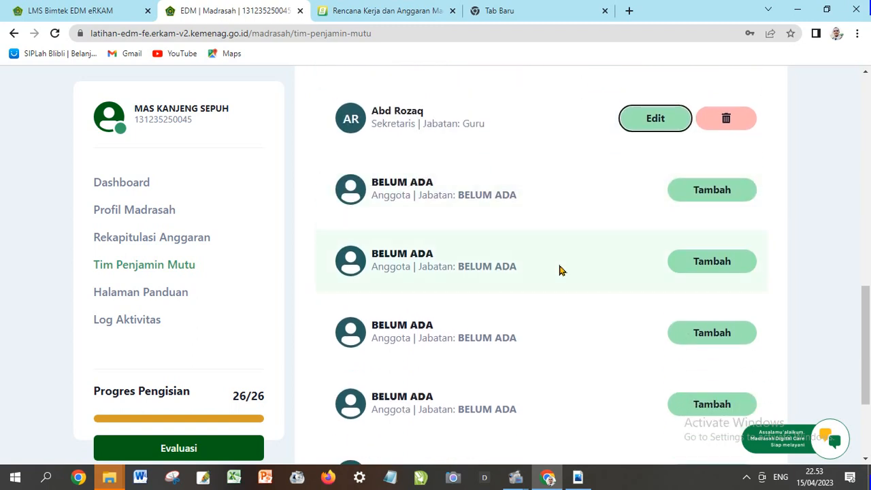
{"action": "scroll", "coordinate": [592, 326], "scroll_direction": "down", "scroll_amount": 1}
{"action": "scroll", "coordinate": [495, 330], "scroll_direction": "up", "scroll_amount": 2}
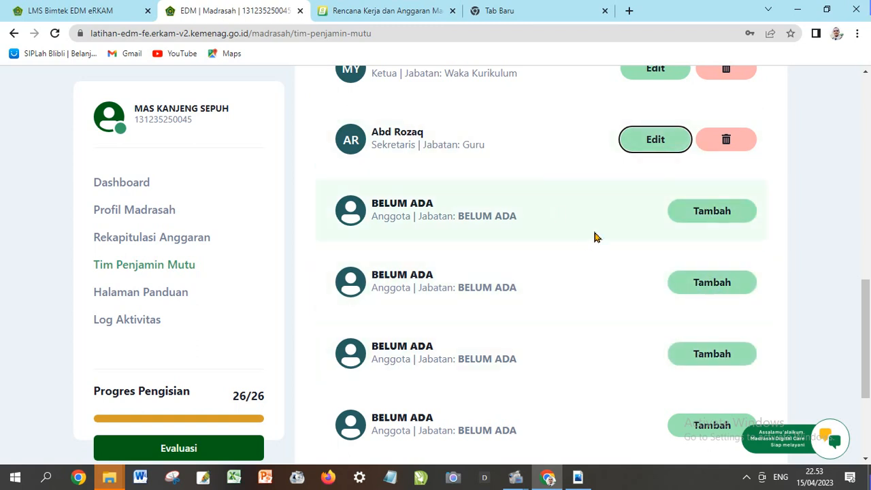
{"action": "scroll", "coordinate": [584, 245], "scroll_direction": "up", "scroll_amount": 1}
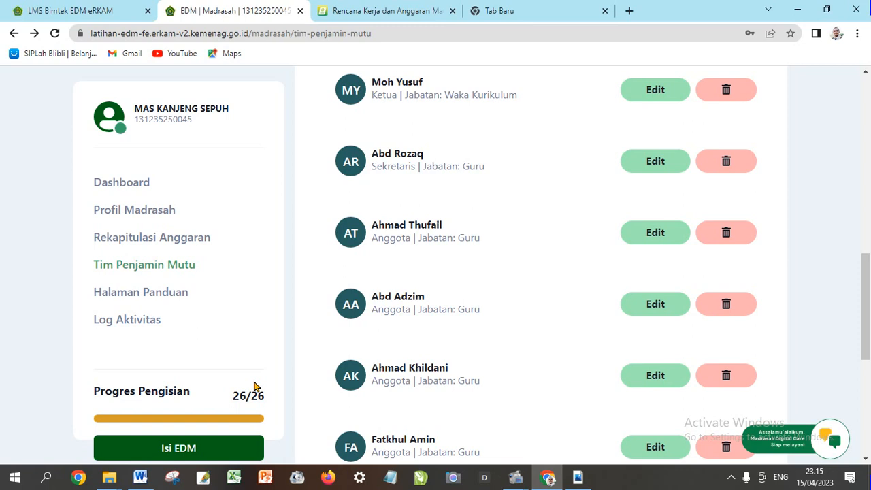
Go to the Isi EDM page to view the HASIL EDM 2023 summary
{"action": "left_click", "coordinate": [174, 452]}
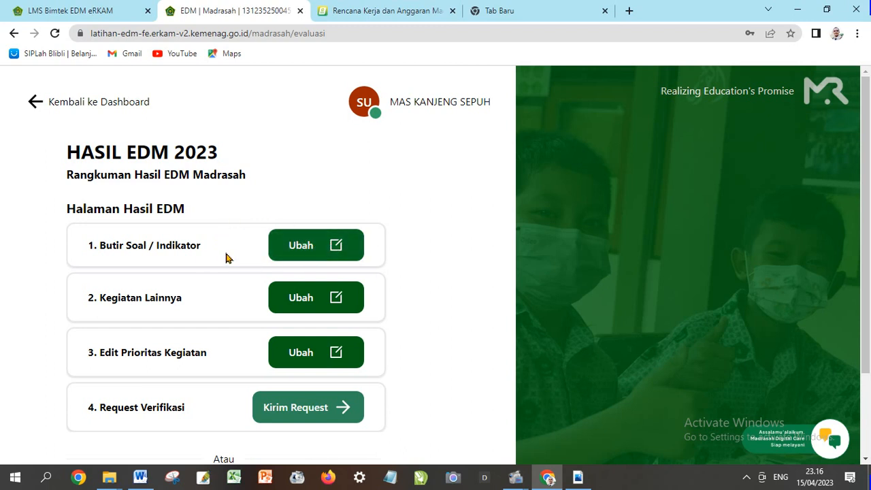
Open List Indikator and edit A.1, Budaya kedisiplinan bagi warga madrasah
{"action": "left_click", "coordinate": [334, 246]}
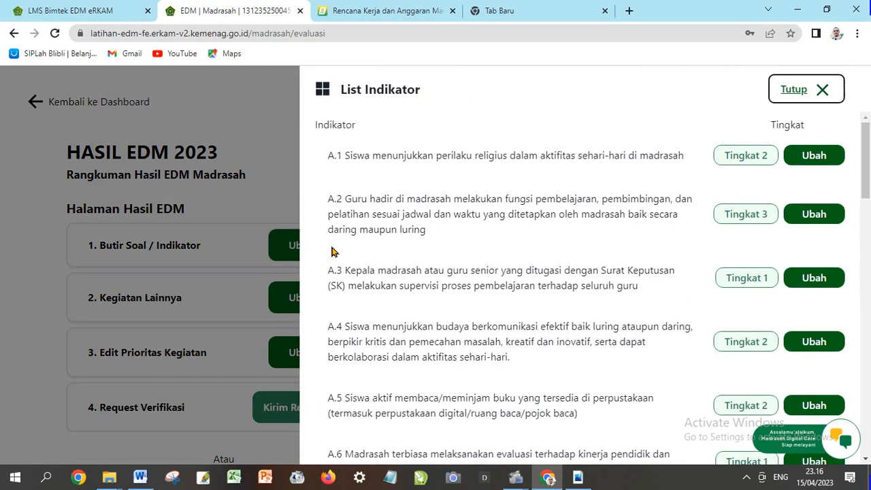
{"action": "left_click", "coordinate": [820, 157]}
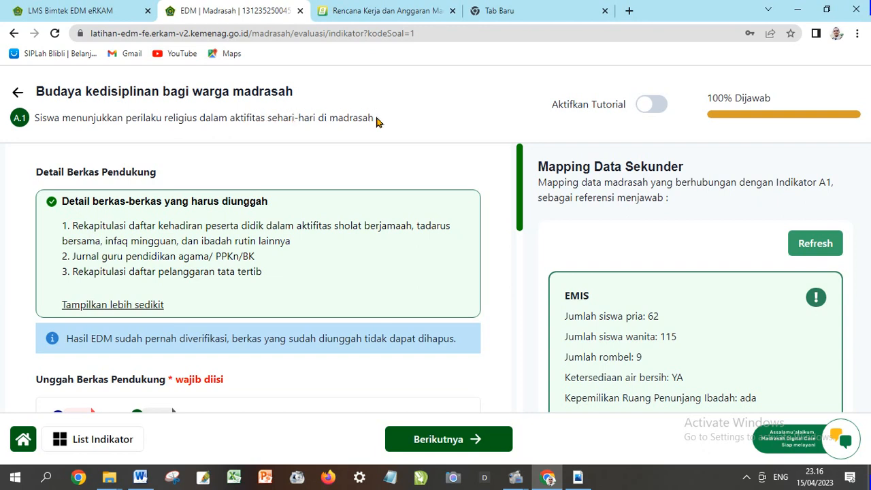
Scroll down indicator A.1's page to the Unggah Berkas Pendukung section
{"action": "scroll", "coordinate": [344, 181], "scroll_direction": "down", "scroll_amount": 1}
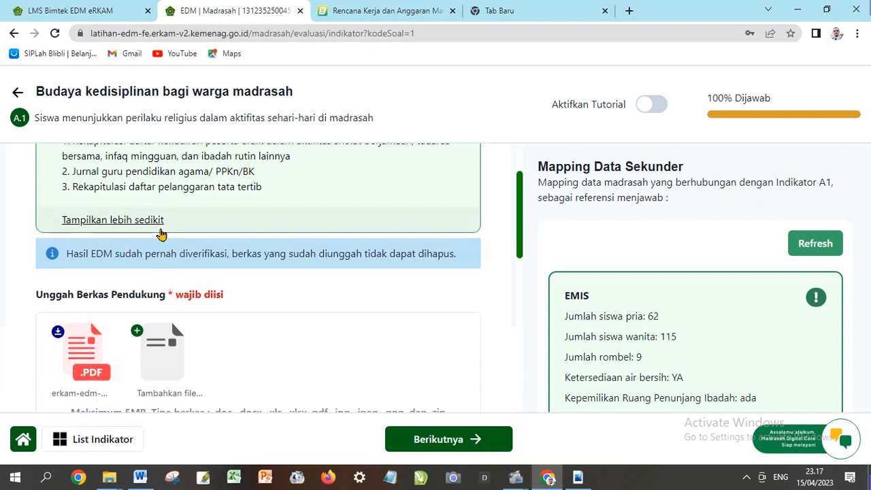
{"action": "scroll", "coordinate": [163, 229], "scroll_direction": "down", "scroll_amount": 1}
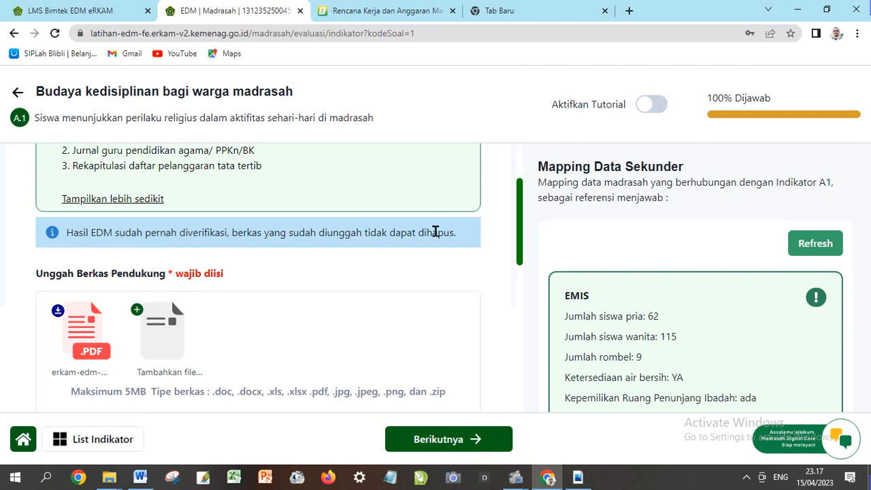
{"action": "scroll", "coordinate": [247, 328], "scroll_direction": "down", "scroll_amount": 1}
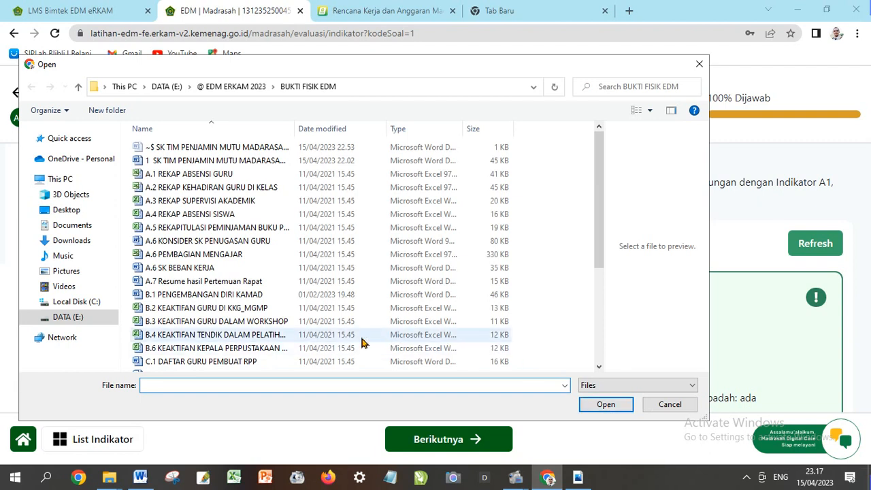
Upload A.1 REKAP ABSENSI GURU from the BUKTI FISIK EDM folder
{"action": "left_click", "coordinate": [77, 87]}
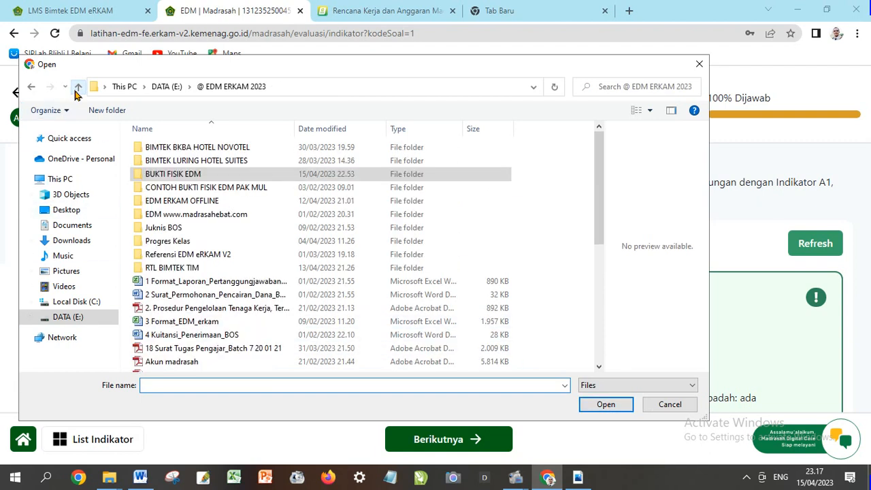
{"action": "double_click", "coordinate": [197, 179]}
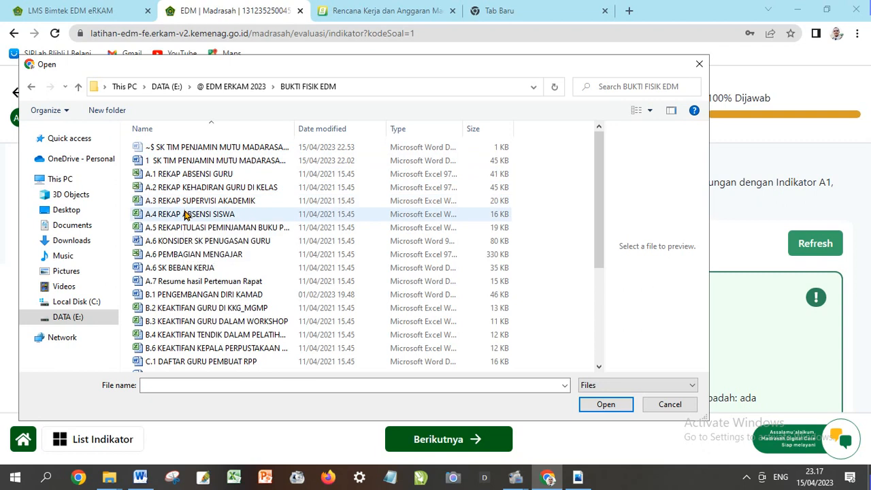
{"action": "left_click", "coordinate": [184, 176]}
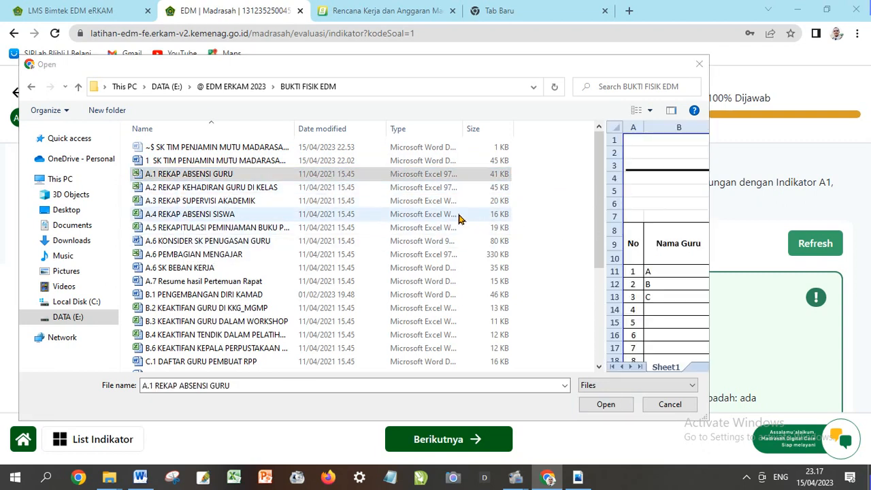
{"action": "left_click", "coordinate": [590, 411]}
{"action": "scroll", "coordinate": [392, 330], "scroll_direction": "down", "scroll_amount": 1}
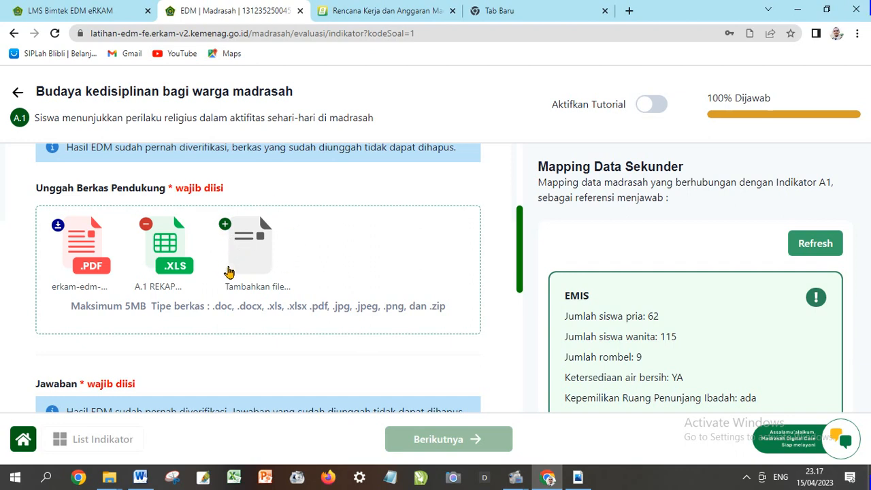
{"action": "scroll", "coordinate": [242, 274], "scroll_direction": "up", "scroll_amount": 1}
{"action": "scroll", "coordinate": [247, 274], "scroll_direction": "up", "scroll_amount": 1}
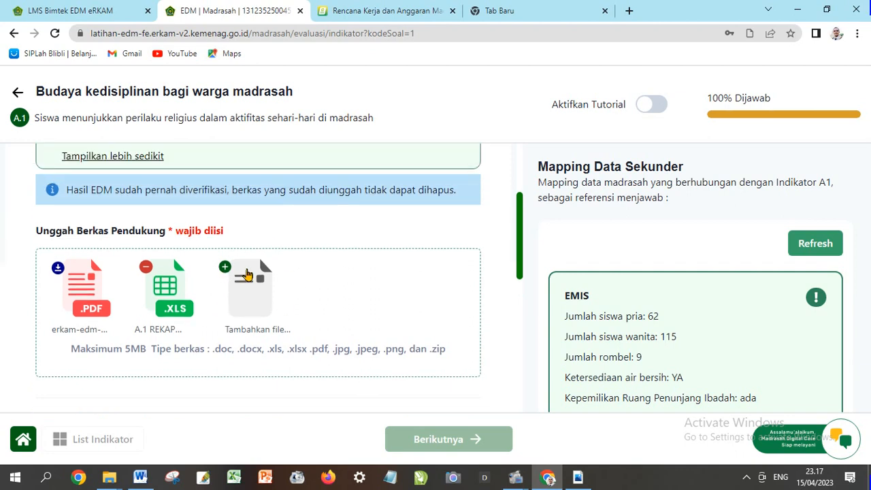
{"action": "scroll", "coordinate": [247, 274], "scroll_direction": "up", "scroll_amount": 3}
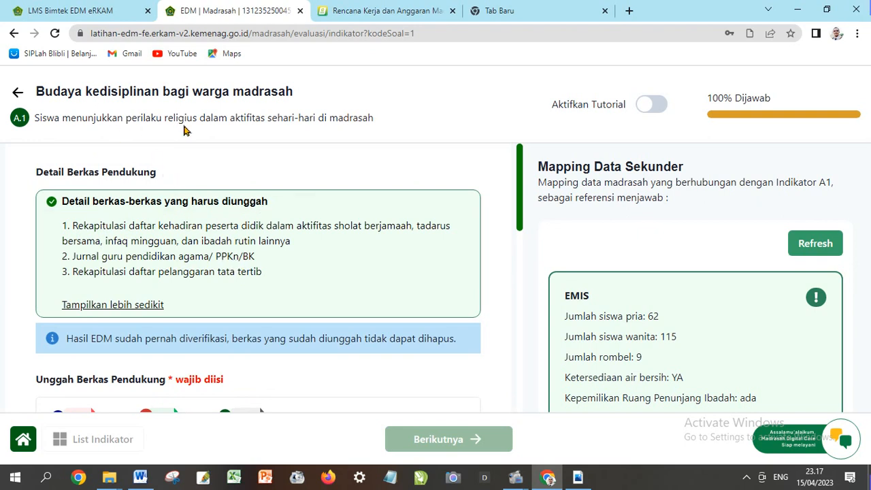
{"action": "scroll", "coordinate": [271, 247], "scroll_direction": "down", "scroll_amount": 5}
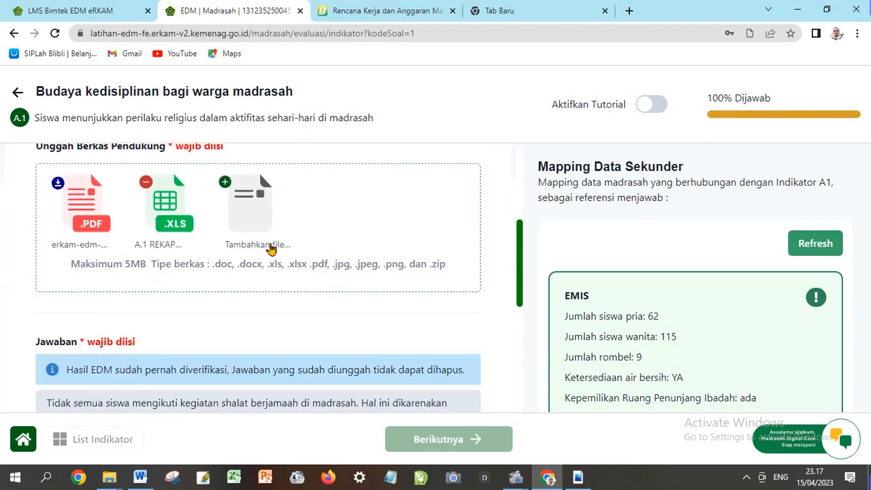
{"action": "scroll", "coordinate": [289, 216], "scroll_direction": "up", "scroll_amount": 1}
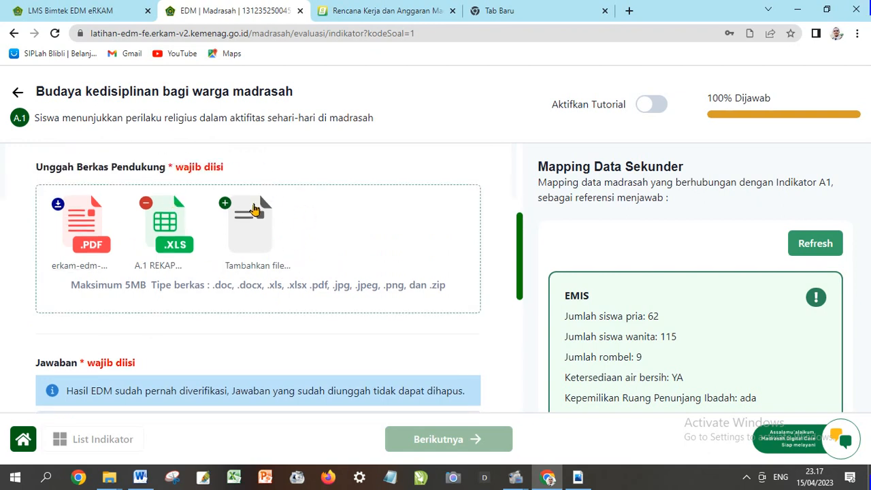
{"action": "scroll", "coordinate": [252, 214], "scroll_direction": "down", "scroll_amount": 3}
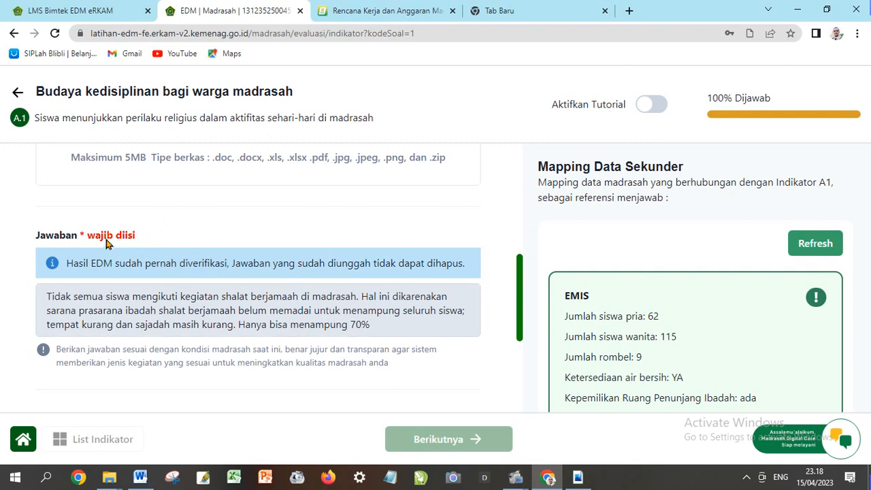
{"action": "scroll", "coordinate": [152, 309], "scroll_direction": "down", "scroll_amount": 1}
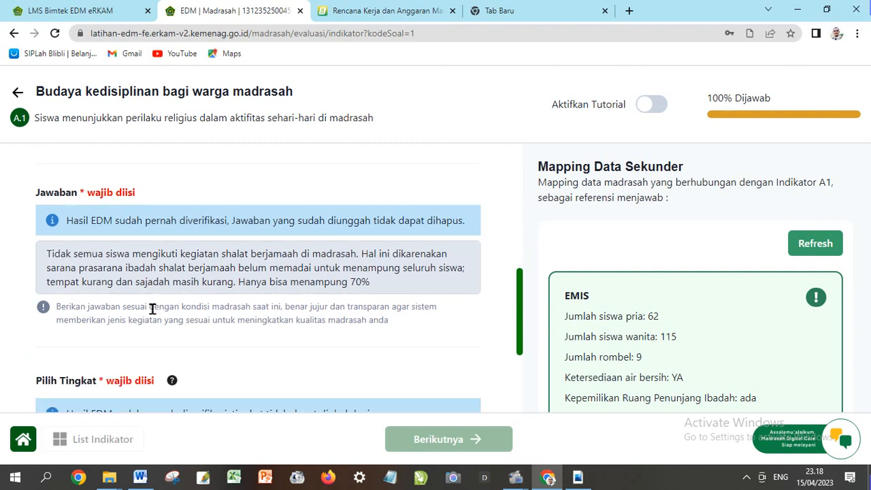
{"action": "left_click_drag", "start_coordinate": [46, 253], "coordinate": [387, 279]}
{"action": "left_click", "coordinate": [277, 271]}
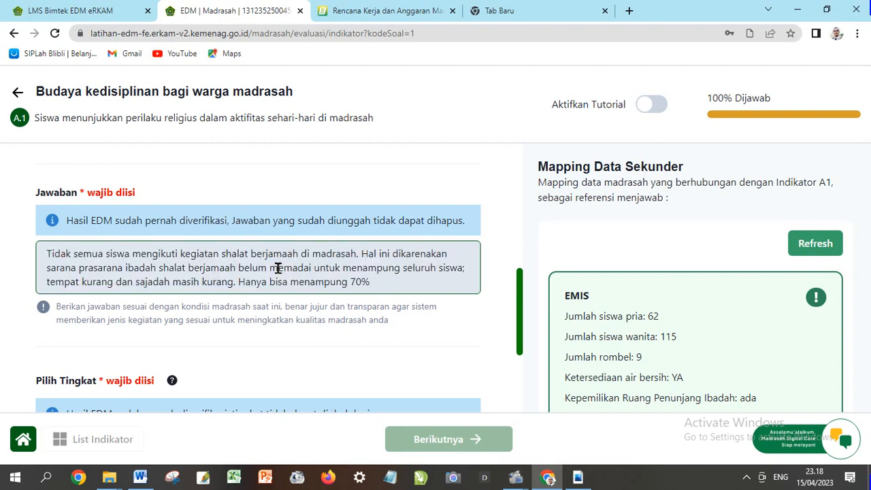
{"action": "scroll", "coordinate": [278, 268], "scroll_direction": "down", "scroll_amount": 1}
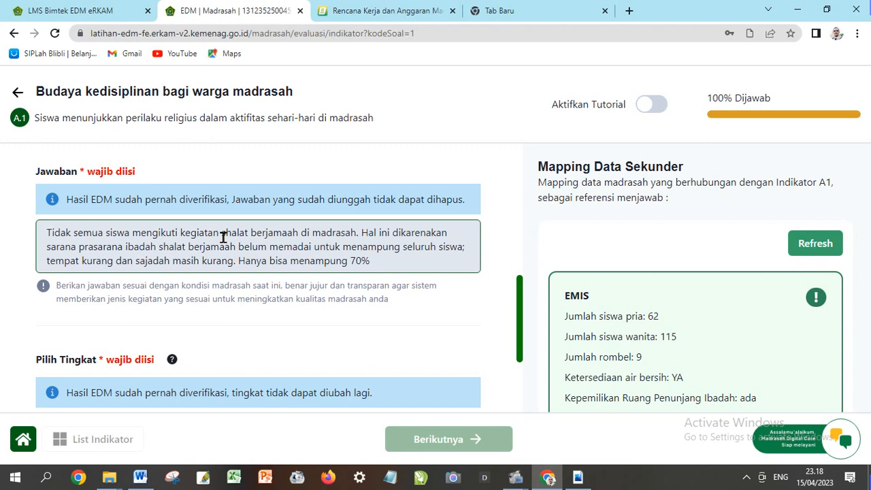
{"action": "scroll", "coordinate": [618, 217], "scroll_direction": "down", "scroll_amount": 1}
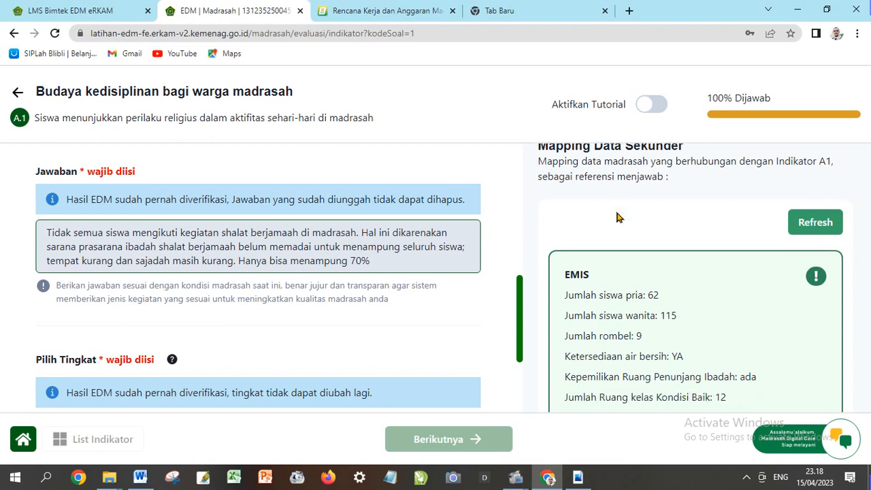
{"action": "scroll", "coordinate": [618, 216], "scroll_direction": "down", "scroll_amount": 1}
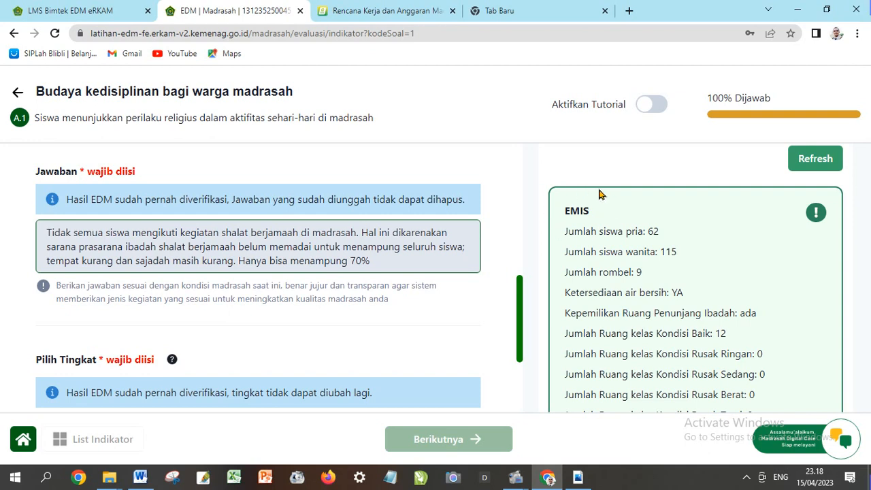
{"action": "scroll", "coordinate": [620, 227], "scroll_direction": "down", "scroll_amount": 2}
{"action": "scroll", "coordinate": [621, 229], "scroll_direction": "down", "scroll_amount": 5}
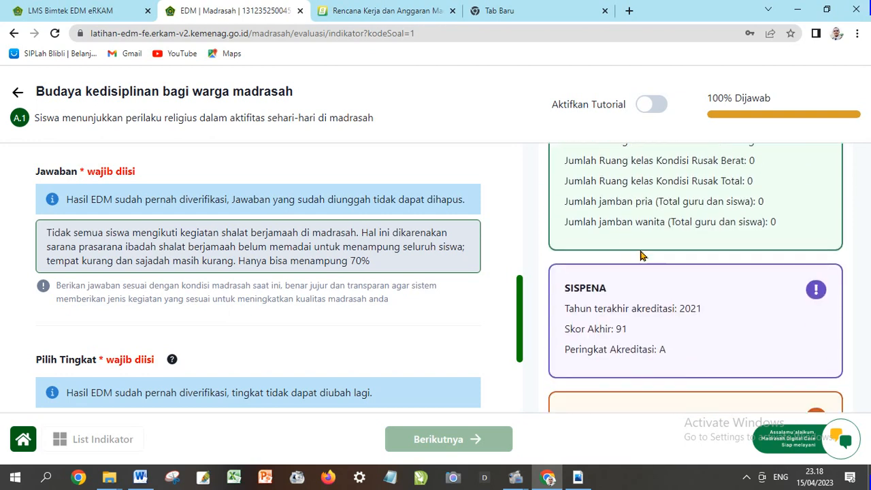
{"action": "scroll", "coordinate": [621, 265], "scroll_direction": "down", "scroll_amount": 2}
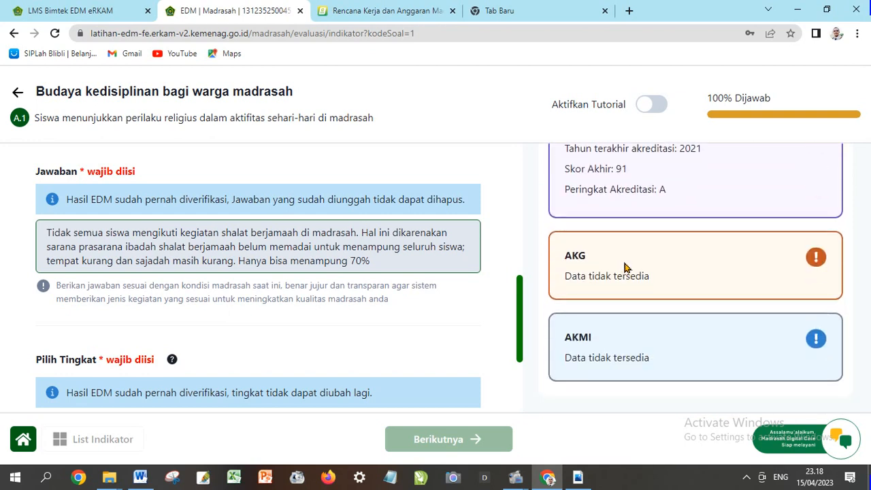
{"action": "scroll", "coordinate": [600, 279], "scroll_direction": "up", "scroll_amount": 3}
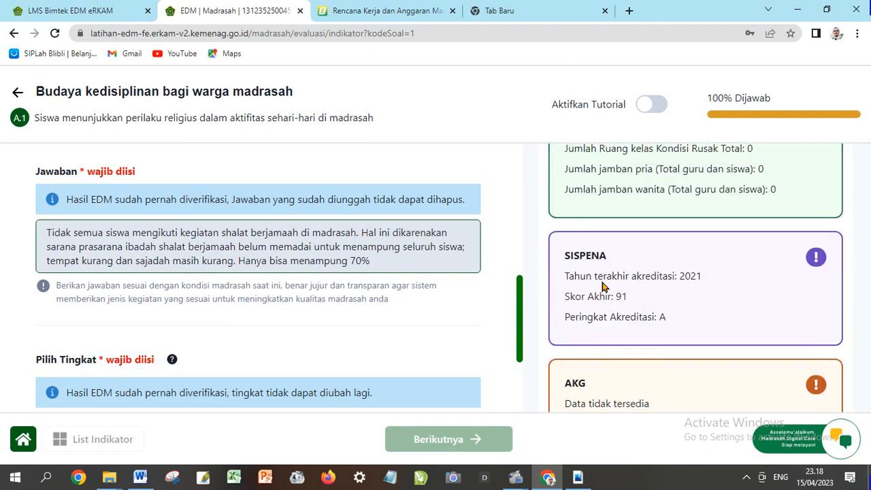
{"action": "scroll", "coordinate": [601, 284], "scroll_direction": "up", "scroll_amount": 5}
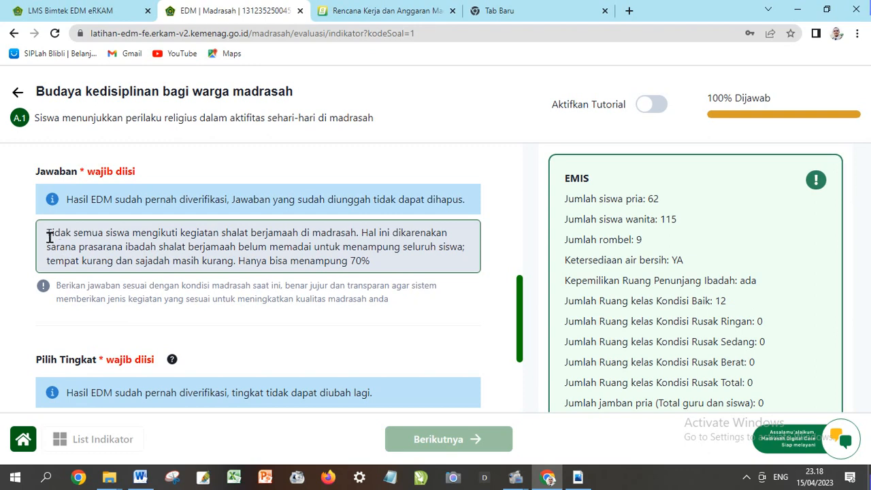
{"action": "left_click_drag", "start_coordinate": [46, 233], "coordinate": [381, 260]}
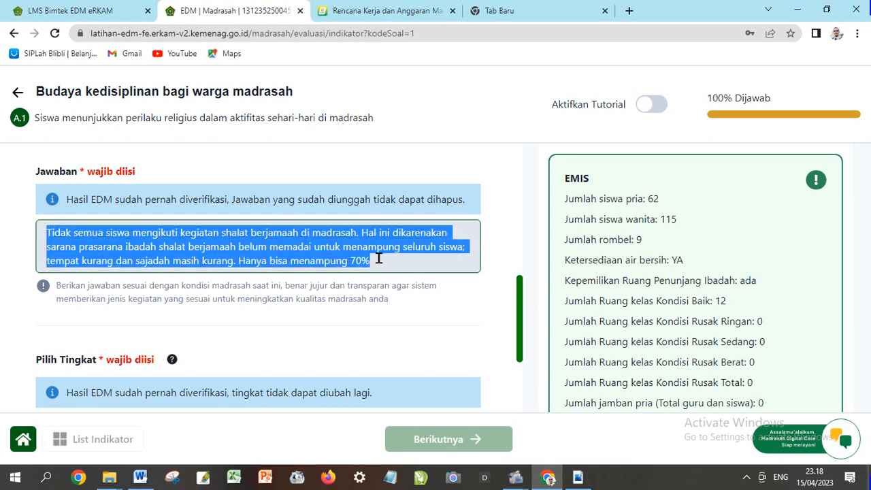
{"action": "left_click", "coordinate": [291, 245]}
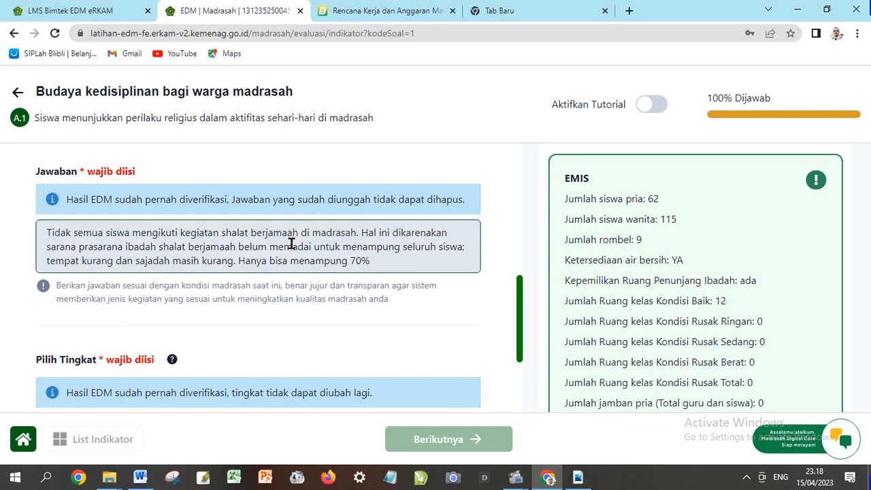
{"action": "scroll", "coordinate": [174, 247], "scroll_direction": "up", "scroll_amount": 1}
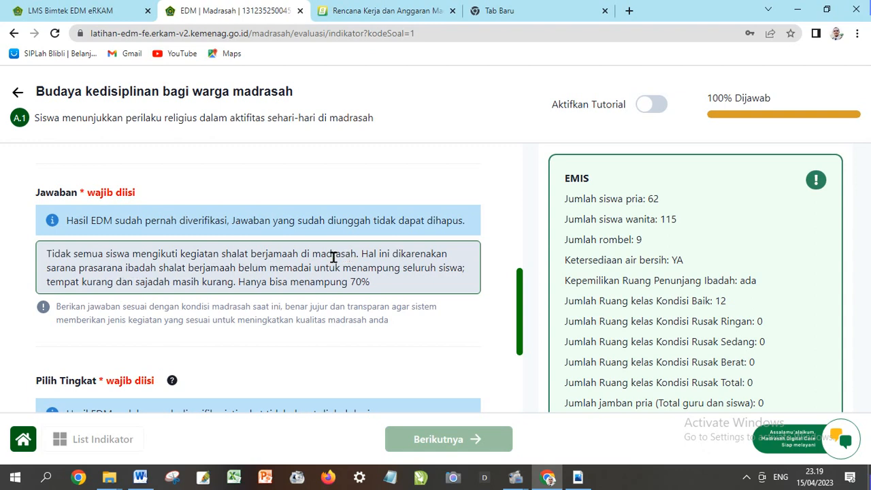
{"action": "scroll", "coordinate": [334, 257], "scroll_direction": "down", "scroll_amount": 1}
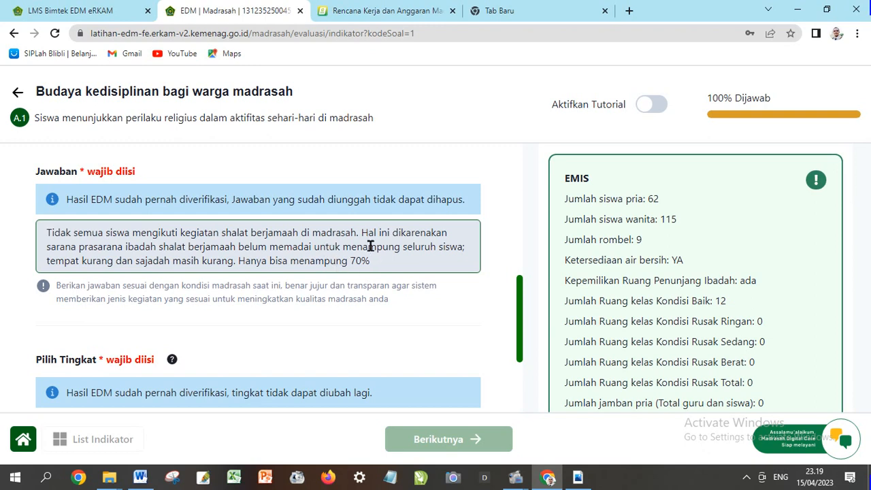
{"action": "scroll", "coordinate": [356, 254], "scroll_direction": "down", "scroll_amount": 1}
{"action": "scroll", "coordinate": [356, 254], "scroll_direction": "down", "scroll_amount": 1}
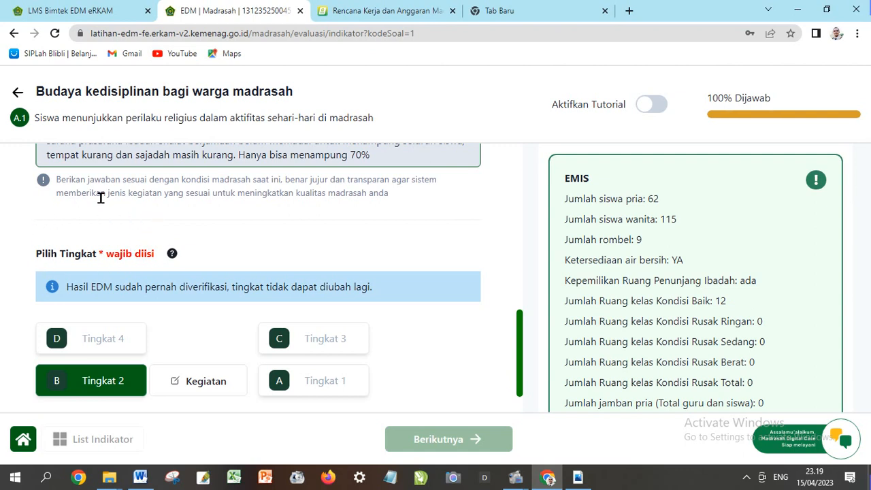
{"action": "scroll", "coordinate": [101, 193], "scroll_direction": "down", "scroll_amount": 1}
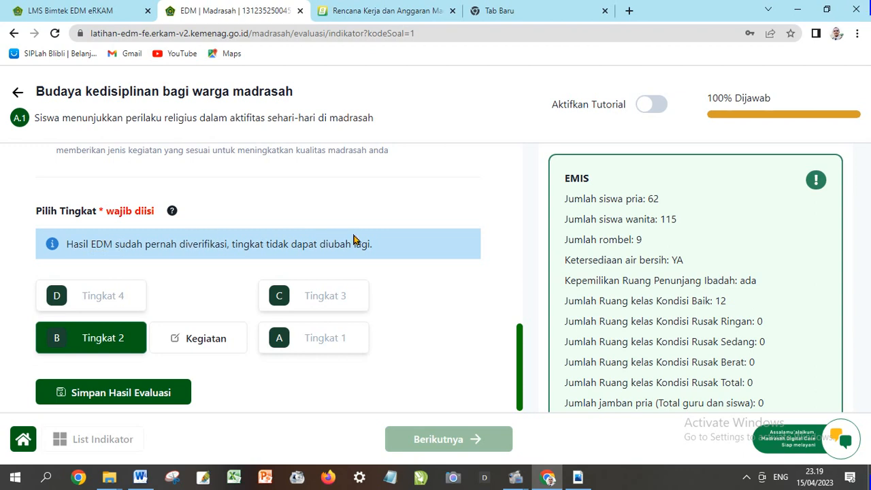
{"action": "scroll", "coordinate": [355, 240], "scroll_direction": "down", "scroll_amount": 1}
{"action": "mouse_move", "coordinate": [327, 350]}
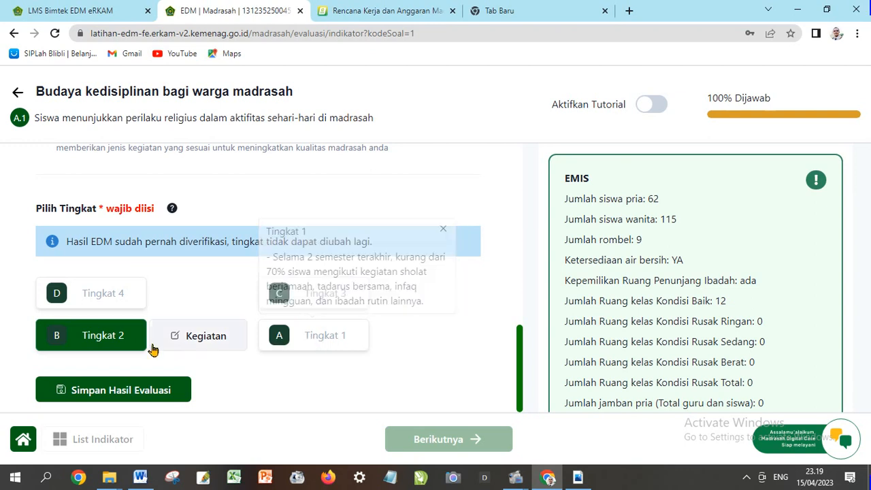
{"action": "mouse_move", "coordinate": [109, 340]}
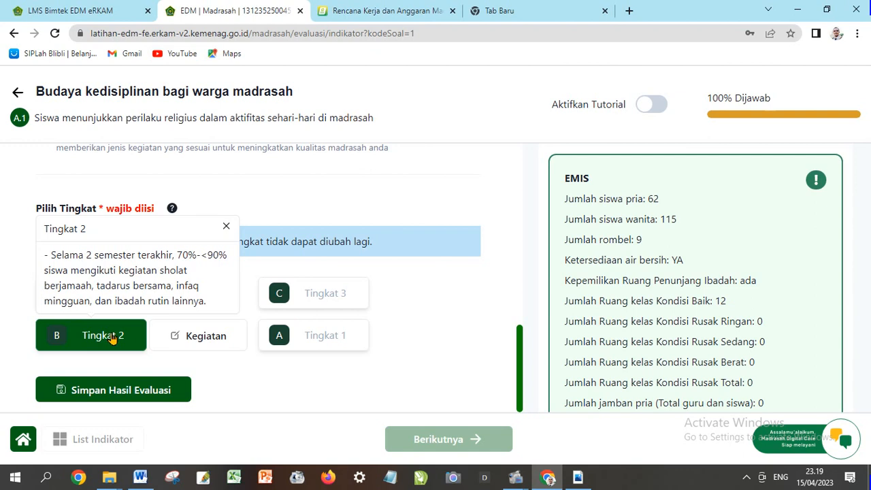
{"action": "mouse_move", "coordinate": [296, 279]}
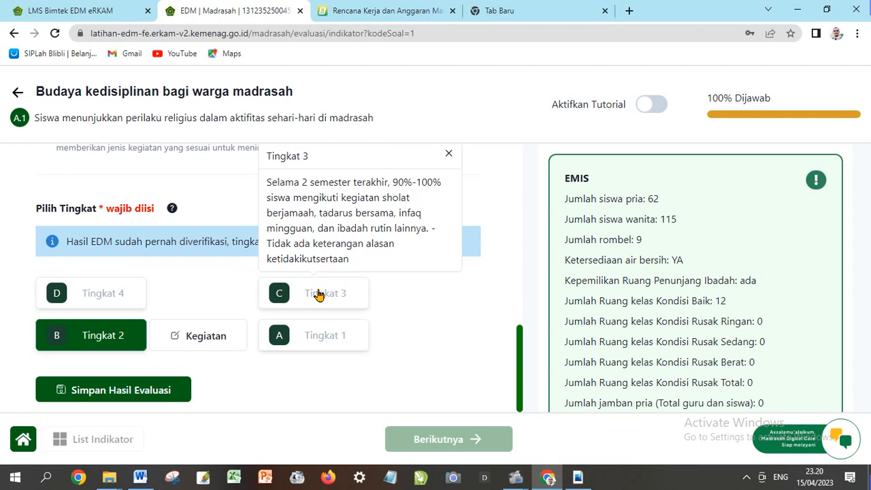
{"action": "mouse_move", "coordinate": [124, 294]}
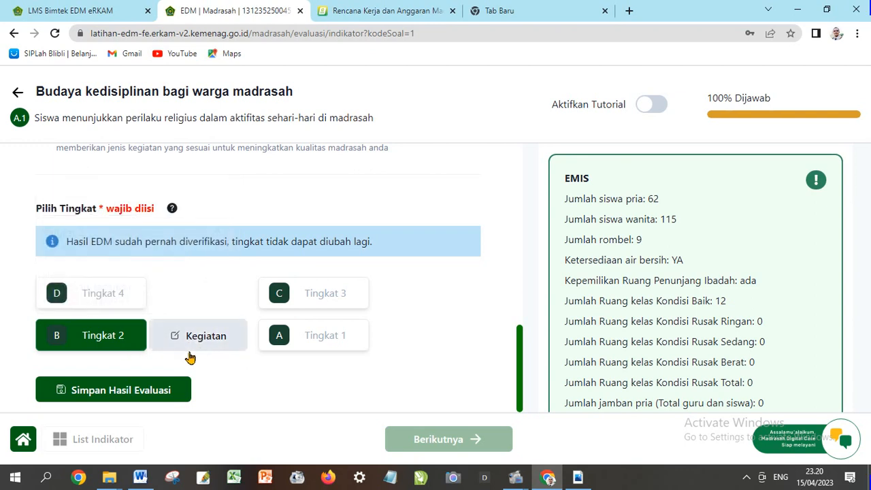
{"action": "scroll", "coordinate": [189, 306], "scroll_direction": "up", "scroll_amount": 1}
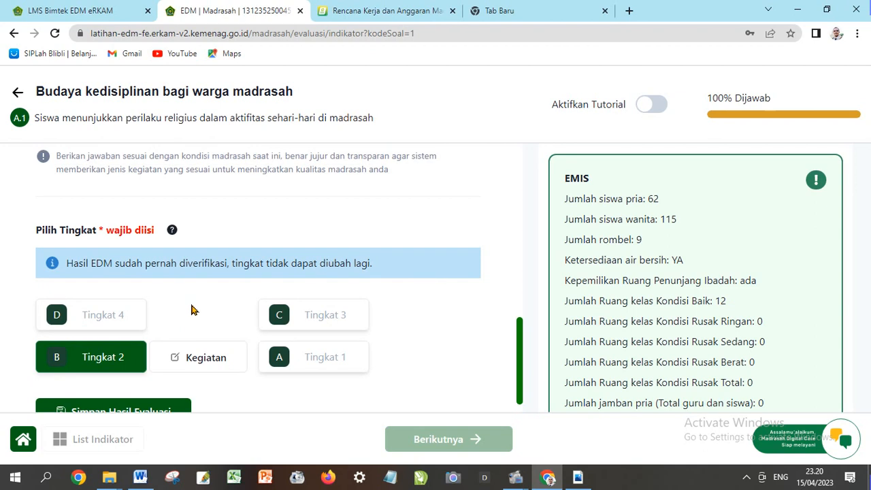
{"action": "scroll", "coordinate": [192, 308], "scroll_direction": "up", "scroll_amount": 1}
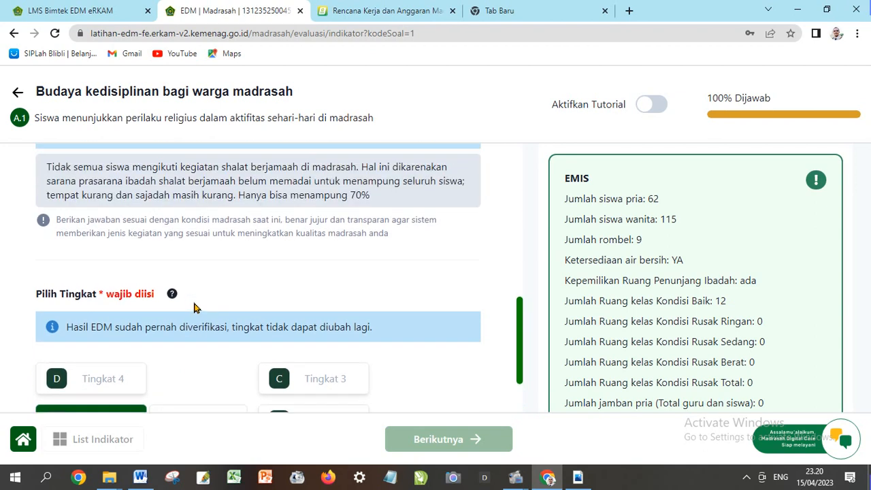
{"action": "left_click_drag", "start_coordinate": [46, 167], "coordinate": [384, 198]}
{"action": "scroll", "coordinate": [246, 215], "scroll_direction": "up", "scroll_amount": 1}
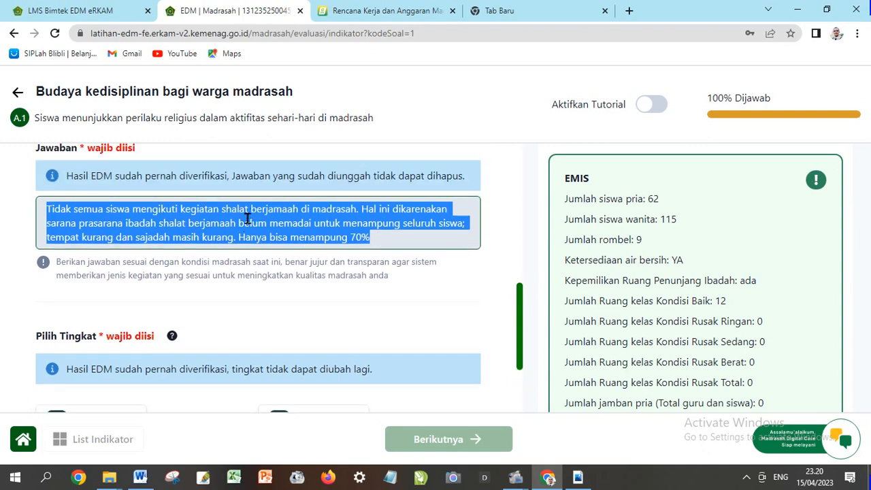
{"action": "left_click", "coordinate": [355, 234]}
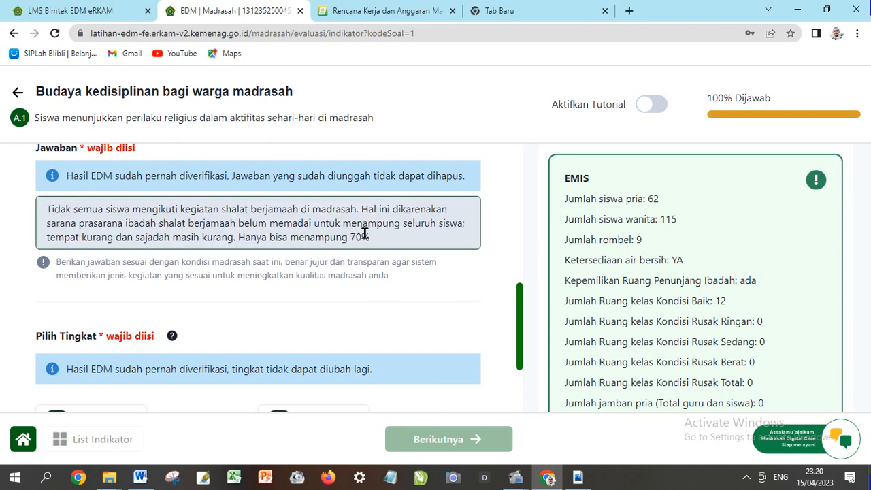
{"action": "left_click_drag", "start_coordinate": [372, 236], "coordinate": [354, 236]}
{"action": "left_click", "coordinate": [375, 240]}
{"action": "scroll", "coordinate": [383, 234], "scroll_direction": "down", "scroll_amount": 2}
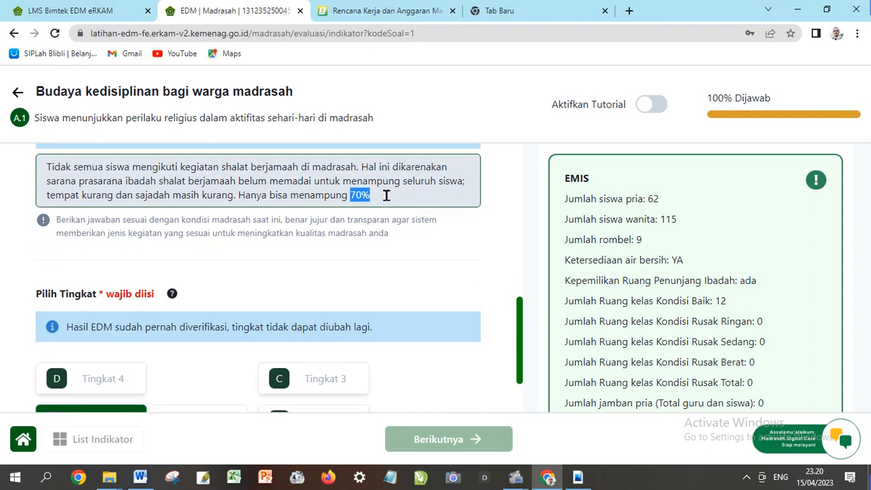
{"action": "left_click", "coordinate": [385, 196]}
{"action": "scroll", "coordinate": [306, 247], "scroll_direction": "down", "scroll_amount": 2}
{"action": "left_click", "coordinate": [133, 355]}
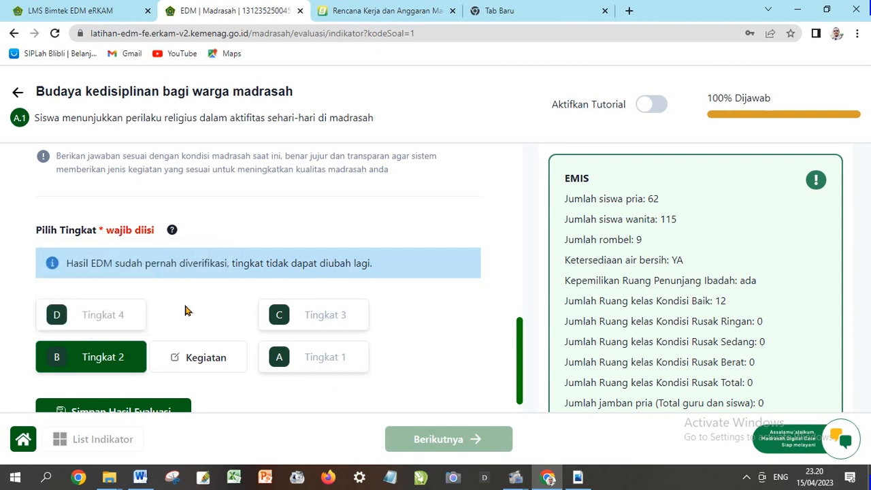
{"action": "scroll", "coordinate": [191, 307], "scroll_direction": "up", "scroll_amount": 4}
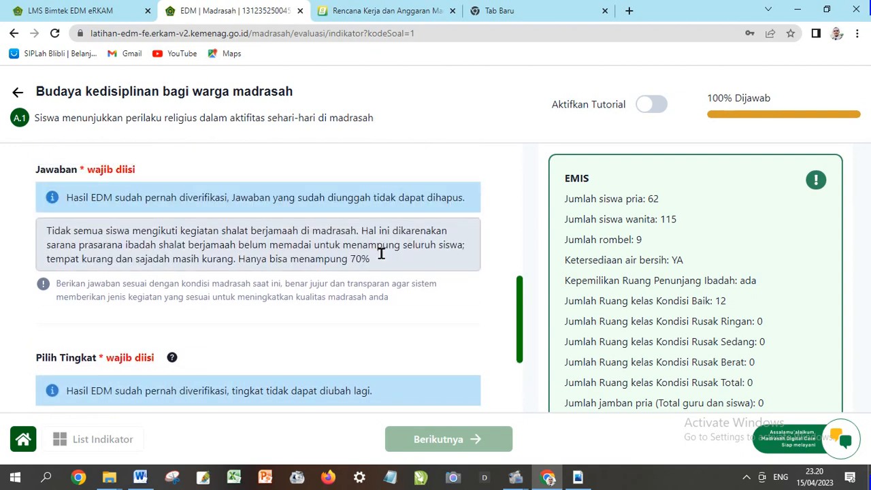
{"action": "left_click_drag", "start_coordinate": [372, 259], "coordinate": [46, 234]}
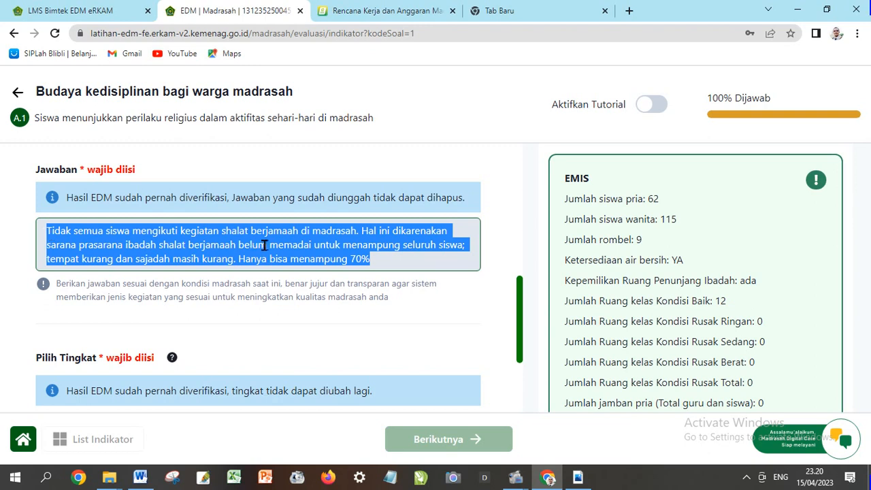
{"action": "left_click", "coordinate": [294, 247]}
{"action": "scroll", "coordinate": [380, 253], "scroll_direction": "down", "scroll_amount": 1}
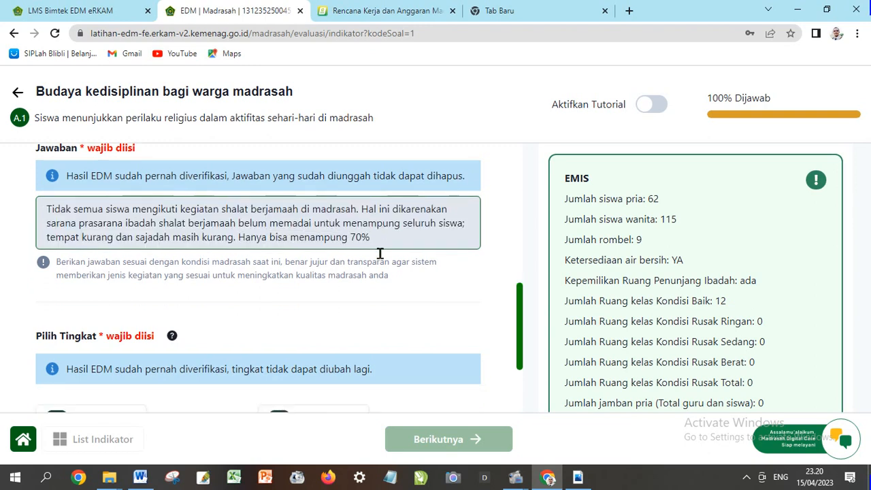
{"action": "mouse_move", "coordinate": [376, 235]}
{"action": "left_mouse_down"}
{"action": "mouse_move", "coordinate": [352, 234]}
{"action": "mouse_move", "coordinate": [370, 236]}
{"action": "left_mouse_up"}
{"action": "left_click", "coordinate": [299, 235]}
{"action": "left_click", "coordinate": [313, 231]}
{"action": "left_click_drag", "start_coordinate": [371, 237], "coordinate": [49, 212]}
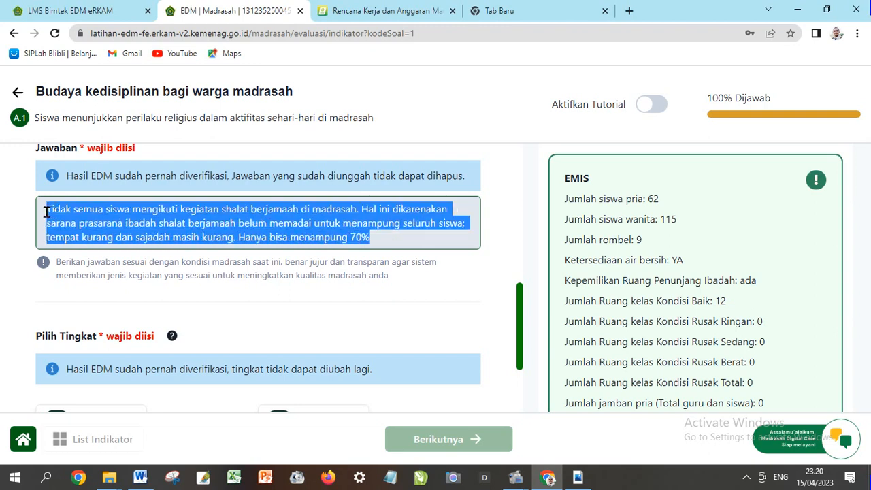
{"action": "left_click", "coordinate": [231, 221]}
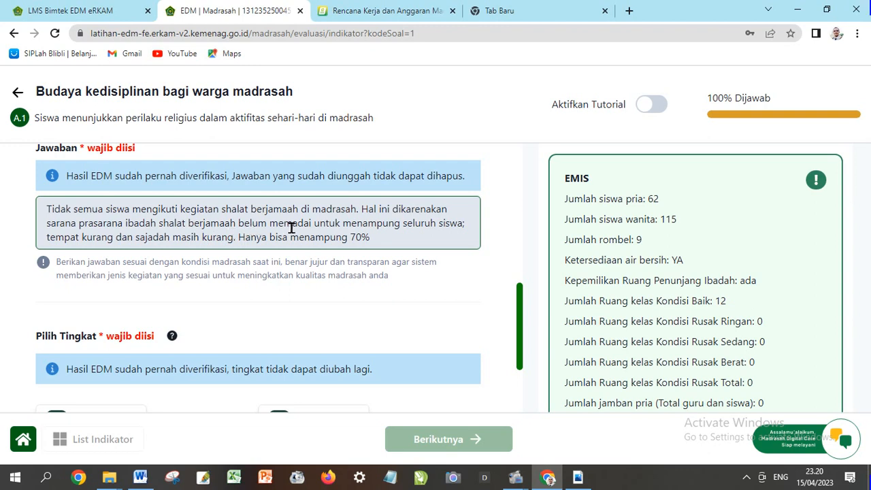
{"action": "scroll", "coordinate": [292, 228], "scroll_direction": "down", "scroll_amount": 3}
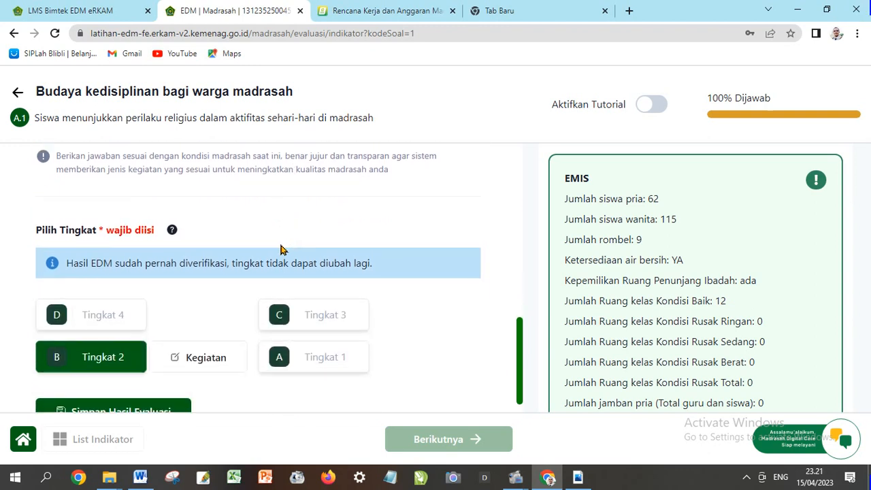
{"action": "scroll", "coordinate": [282, 249], "scroll_direction": "down", "scroll_amount": 1}
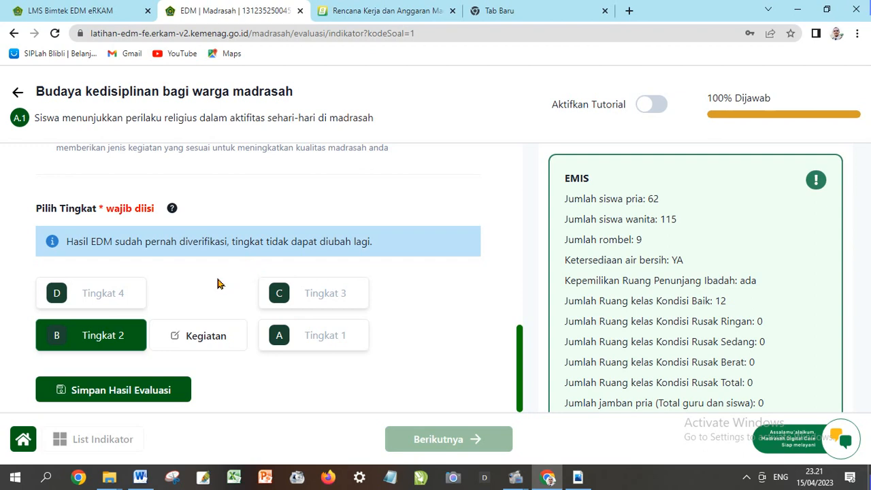
{"action": "scroll", "coordinate": [218, 283], "scroll_direction": "up", "scroll_amount": 5}
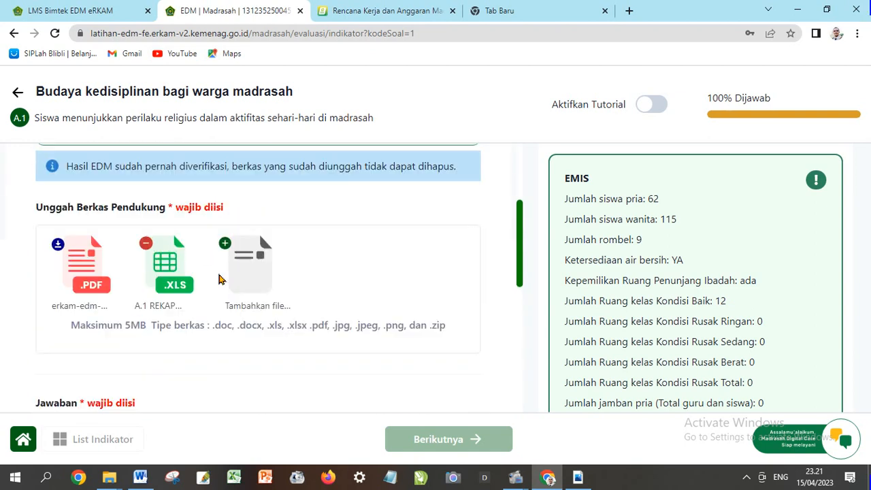
{"action": "scroll", "coordinate": [249, 266], "scroll_direction": "down", "scroll_amount": 2}
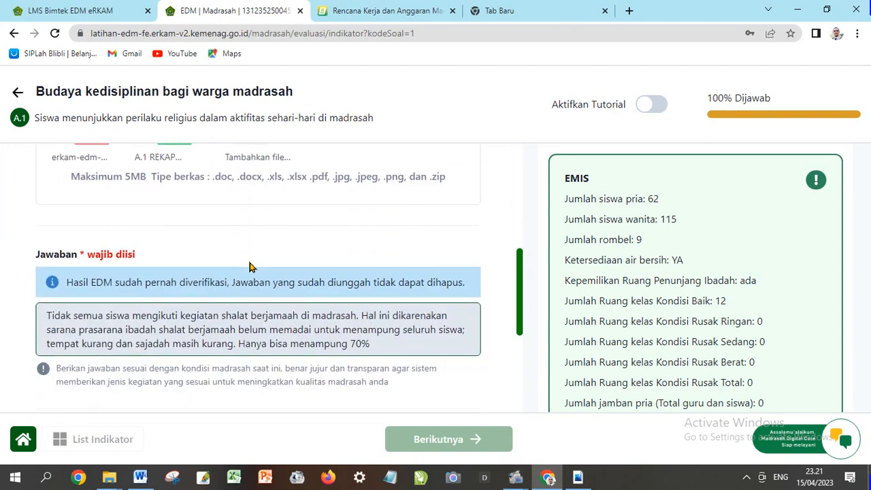
{"action": "scroll", "coordinate": [249, 266], "scroll_direction": "down", "scroll_amount": 1}
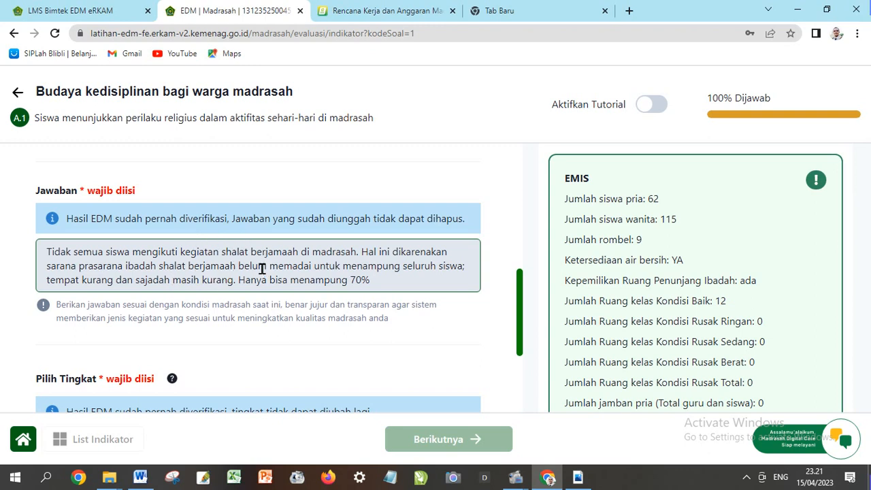
{"action": "scroll", "coordinate": [256, 262], "scroll_direction": "down", "scroll_amount": 3}
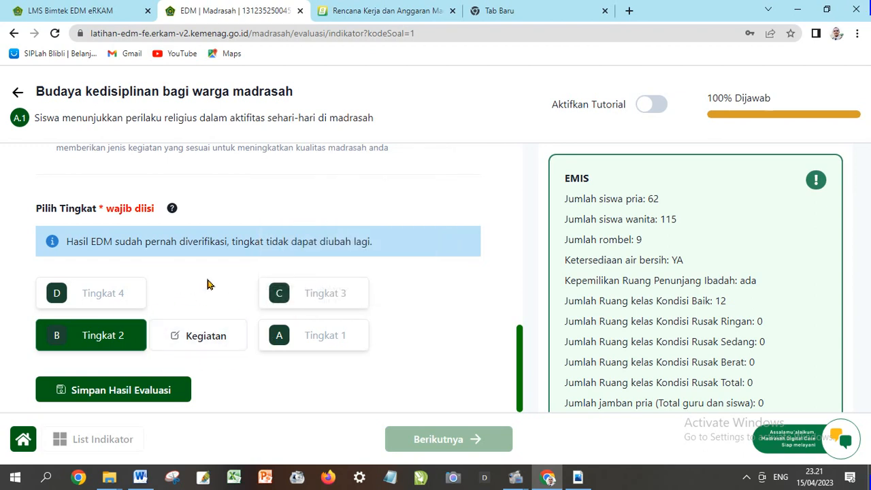
Confirm 6.2.8 Pemasangan/Pembuatan instalasi air baru dan/atau sumur is ticked in Pilih Kegiatan and save it
{"action": "left_click", "coordinate": [193, 340]}
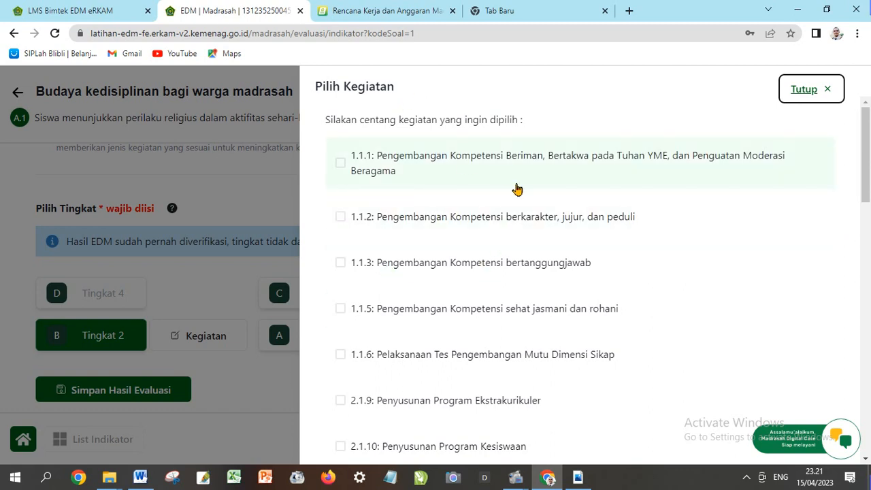
{"action": "scroll", "coordinate": [437, 278], "scroll_direction": "down", "scroll_amount": 3}
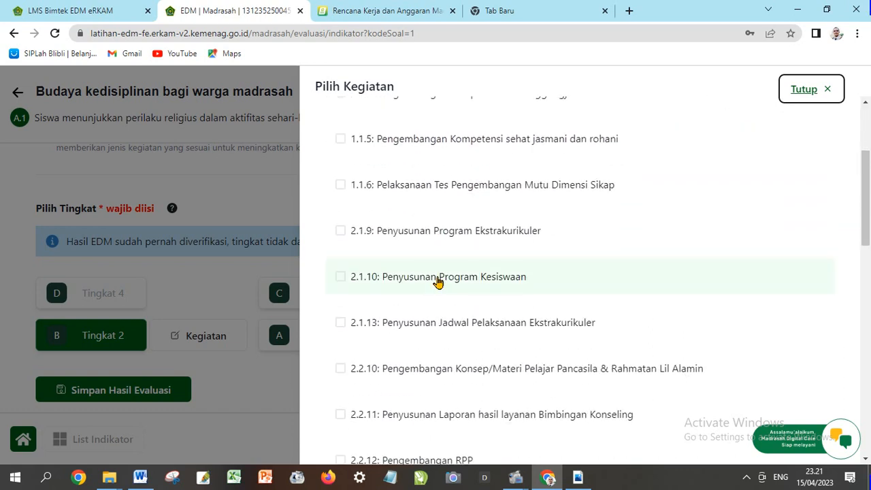
{"action": "scroll", "coordinate": [437, 280], "scroll_direction": "down", "scroll_amount": 2}
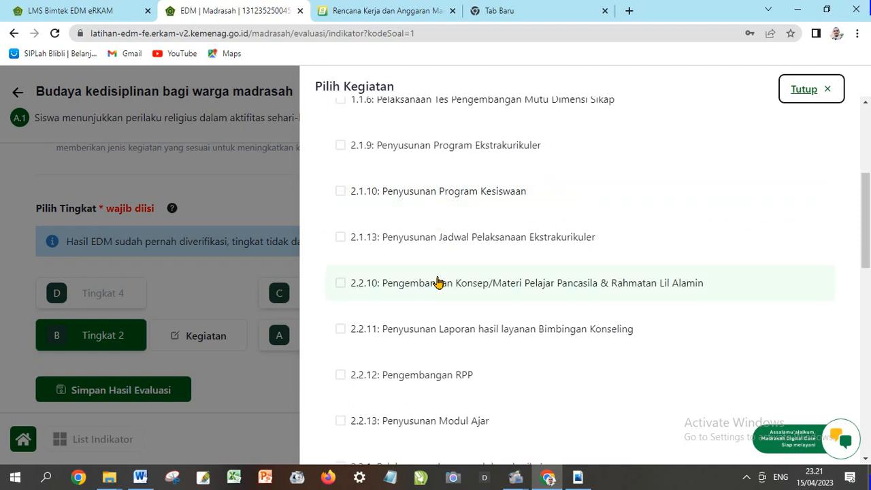
{"action": "scroll", "coordinate": [438, 281], "scroll_direction": "down", "scroll_amount": 2}
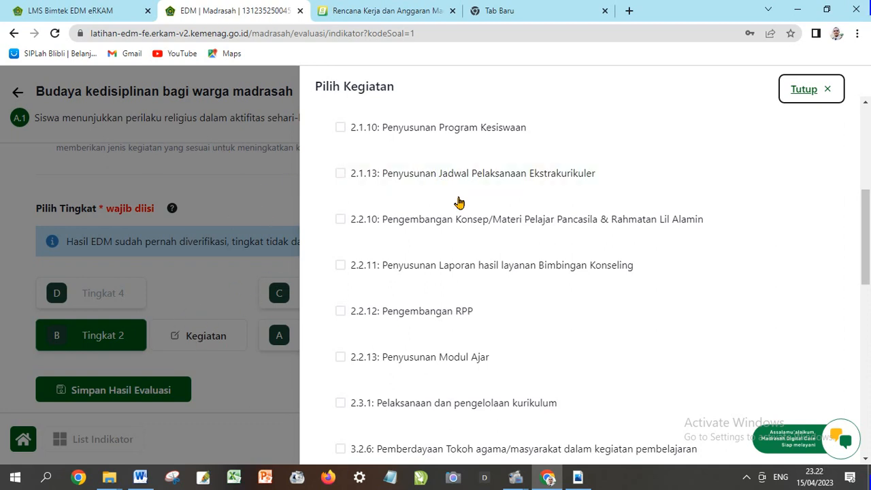
{"action": "scroll", "coordinate": [458, 202], "scroll_direction": "down", "scroll_amount": 1}
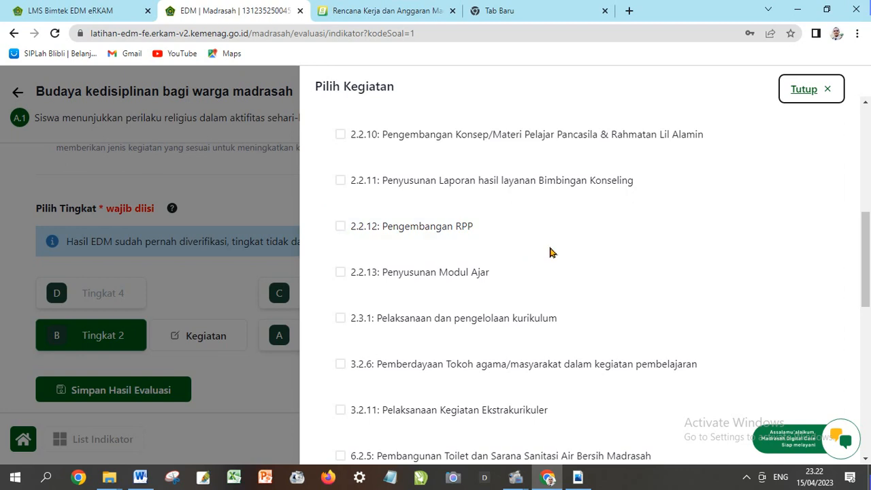
{"action": "scroll", "coordinate": [552, 250], "scroll_direction": "down", "scroll_amount": 1}
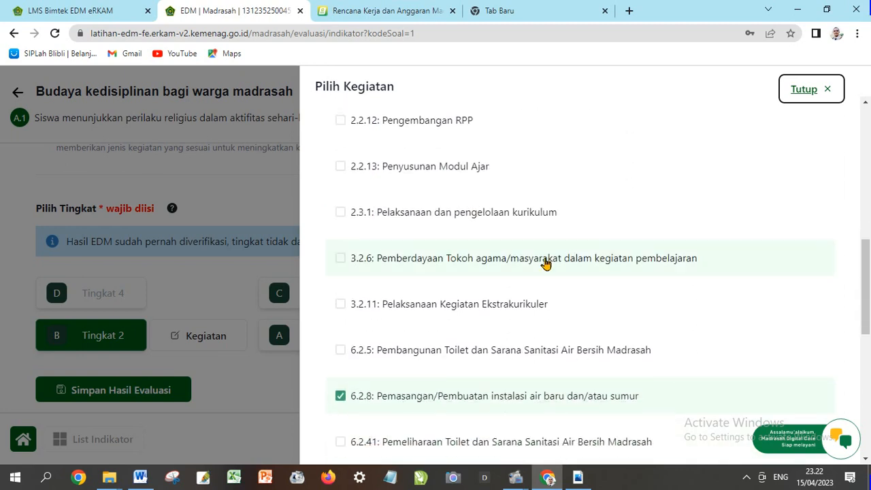
{"action": "scroll", "coordinate": [545, 263], "scroll_direction": "down", "scroll_amount": 1}
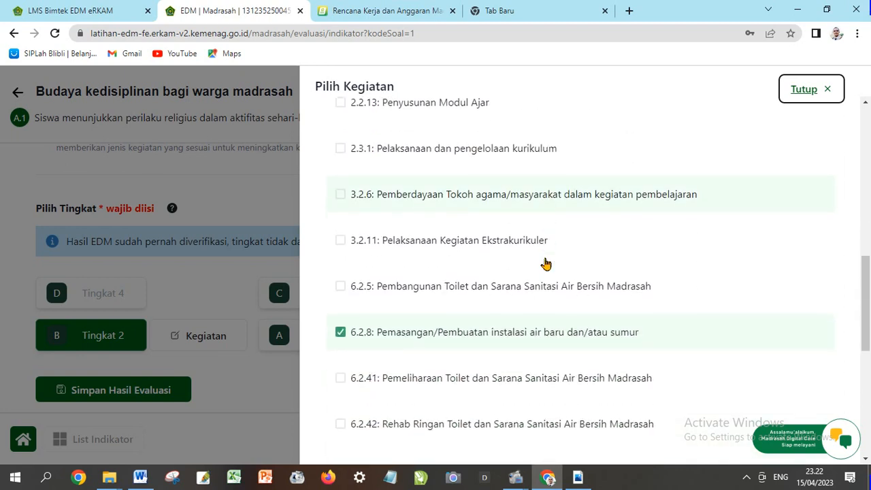
{"action": "scroll", "coordinate": [545, 263], "scroll_direction": "down", "scroll_amount": 1}
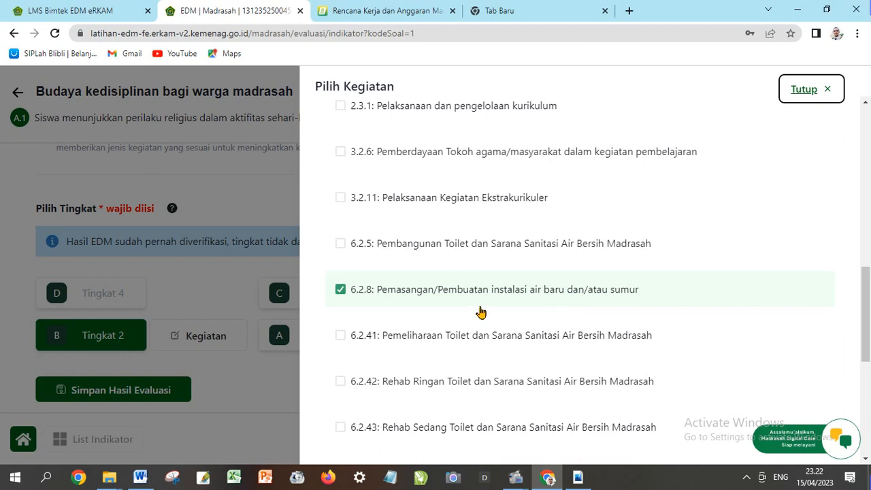
{"action": "scroll", "coordinate": [480, 311], "scroll_direction": "down", "scroll_amount": 1}
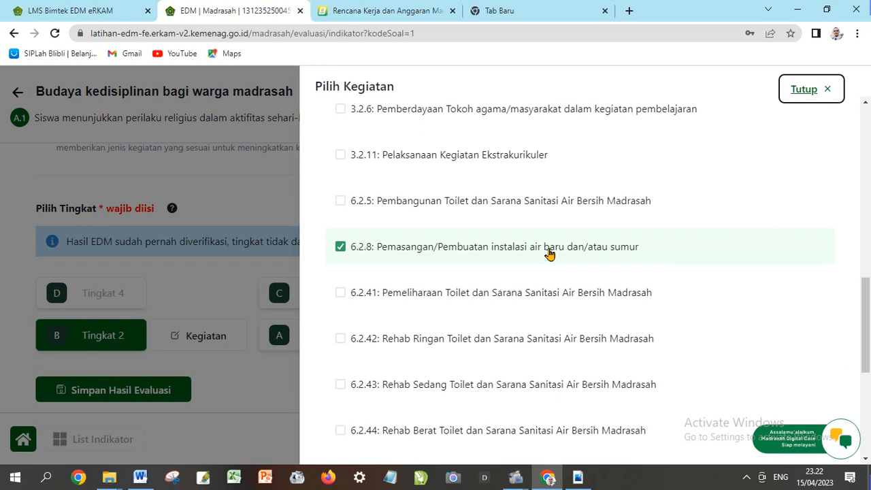
{"action": "scroll", "coordinate": [550, 253], "scroll_direction": "down", "scroll_amount": 1}
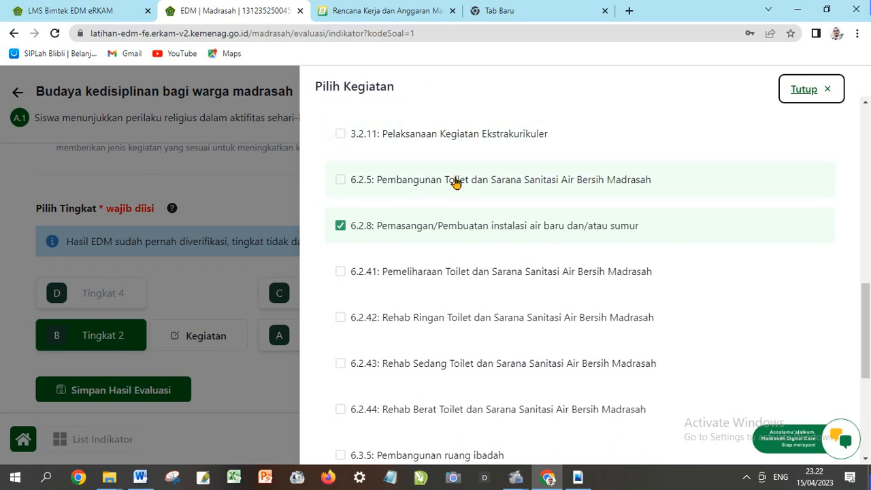
{"action": "scroll", "coordinate": [479, 239], "scroll_direction": "down", "scroll_amount": 2}
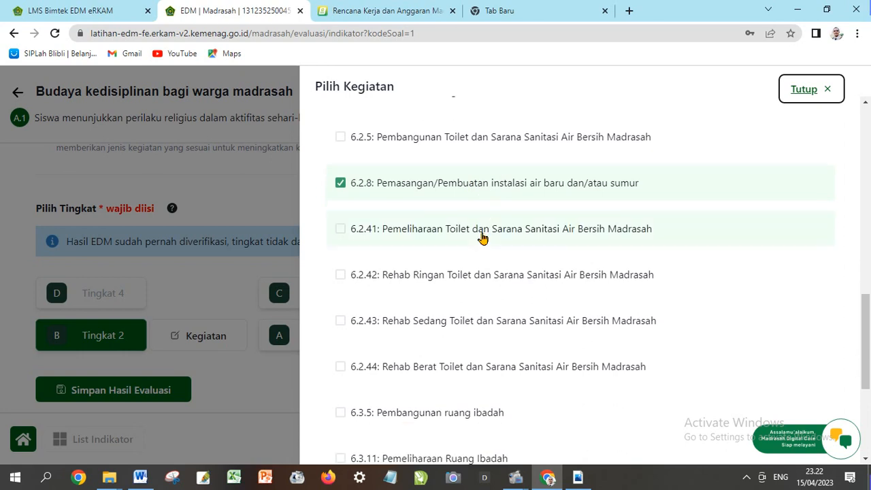
{"action": "scroll", "coordinate": [475, 239], "scroll_direction": "down", "scroll_amount": 3}
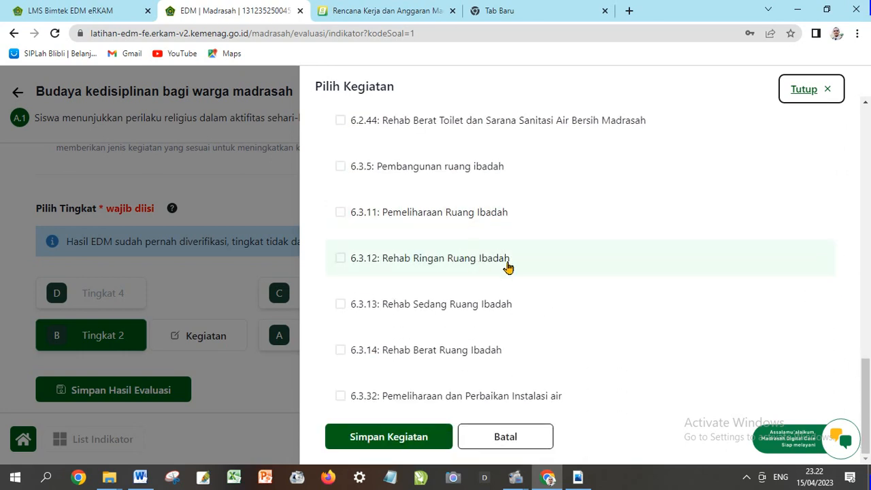
{"action": "scroll", "coordinate": [484, 270], "scroll_direction": "up", "scroll_amount": 1}
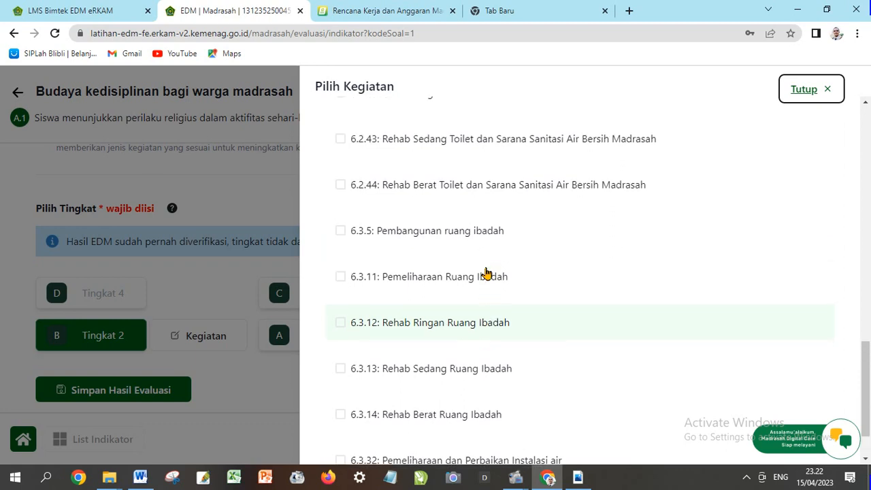
{"action": "scroll", "coordinate": [486, 273], "scroll_direction": "up", "scroll_amount": 3}
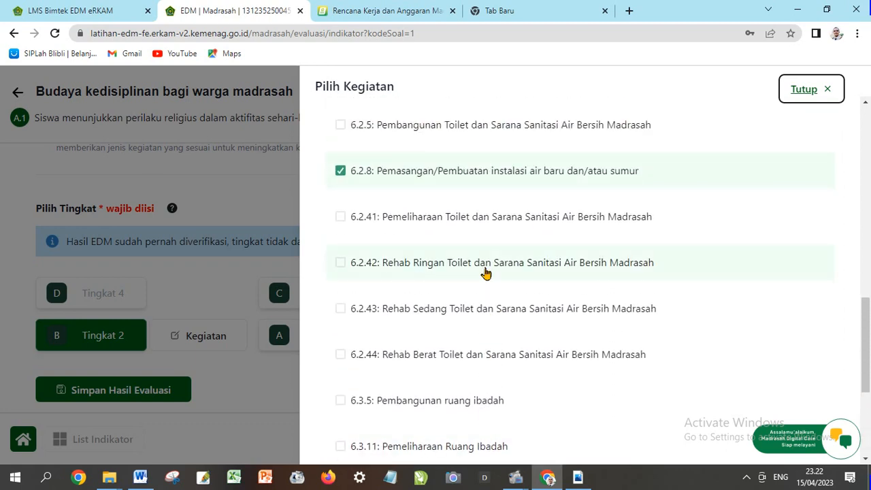
{"action": "scroll", "coordinate": [486, 273], "scroll_direction": "up", "scroll_amount": 2}
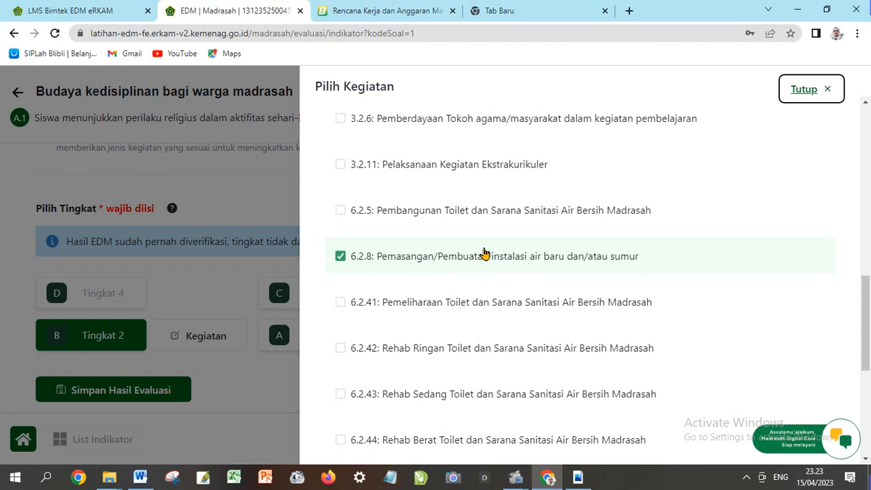
{"action": "scroll", "coordinate": [473, 232], "scroll_direction": "up", "scroll_amount": 2}
{"action": "scroll", "coordinate": [474, 232], "scroll_direction": "up", "scroll_amount": 5}
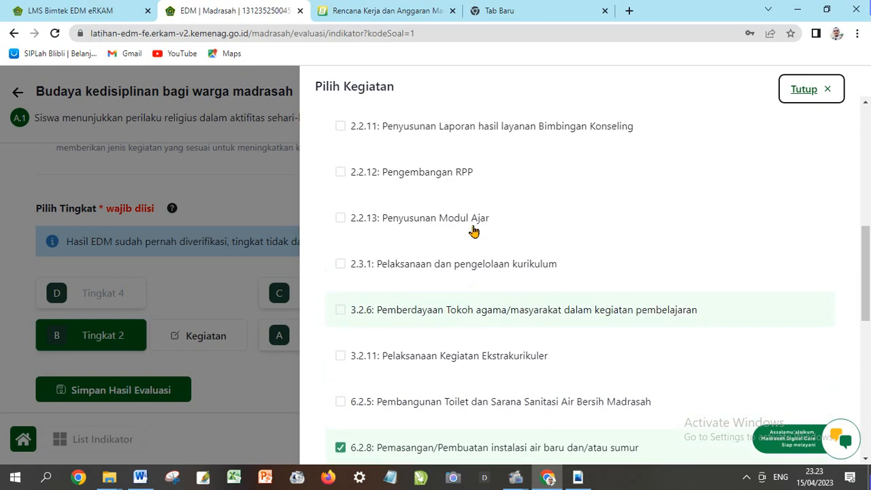
{"action": "scroll", "coordinate": [473, 231], "scroll_direction": "up", "scroll_amount": 5}
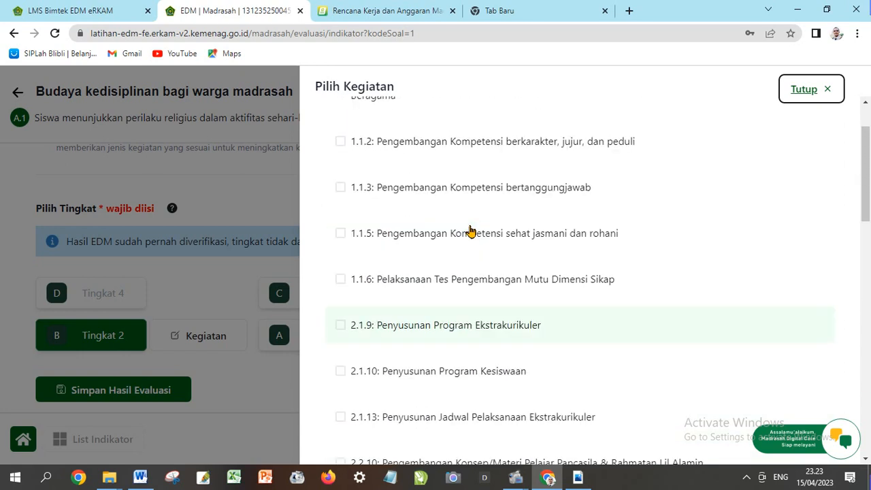
{"action": "scroll", "coordinate": [470, 232], "scroll_direction": "down", "scroll_amount": 6}
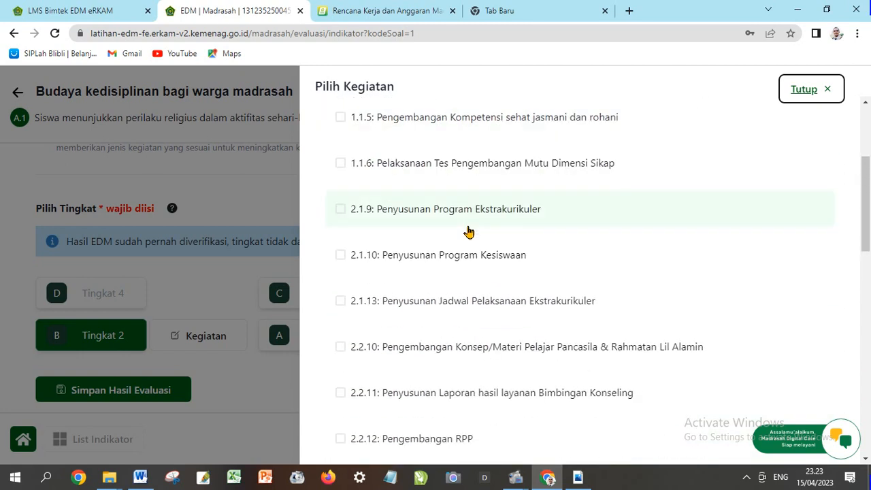
{"action": "scroll", "coordinate": [467, 233], "scroll_direction": "down", "scroll_amount": 3}
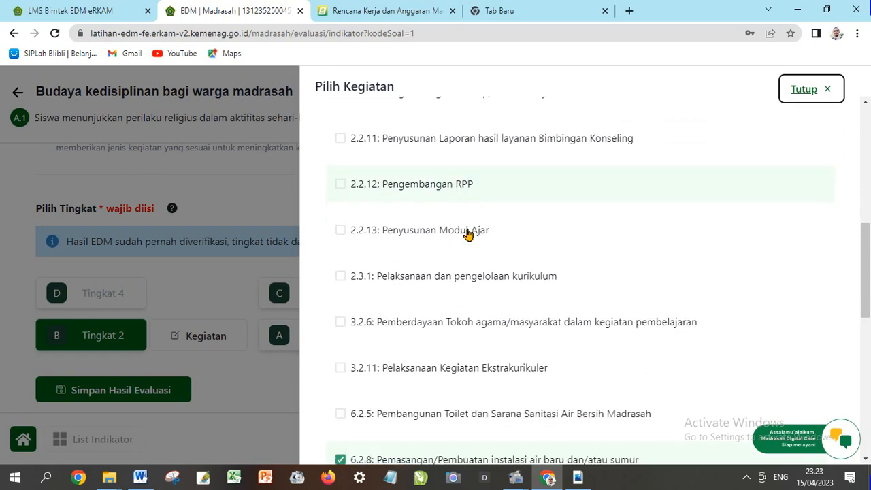
{"action": "scroll", "coordinate": [468, 235], "scroll_direction": "down", "scroll_amount": 1}
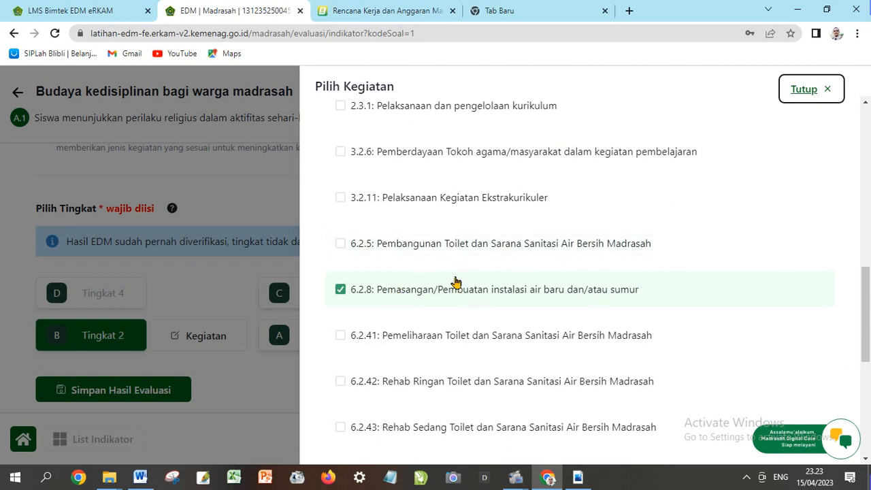
{"action": "scroll", "coordinate": [457, 311], "scroll_direction": "down", "scroll_amount": 4}
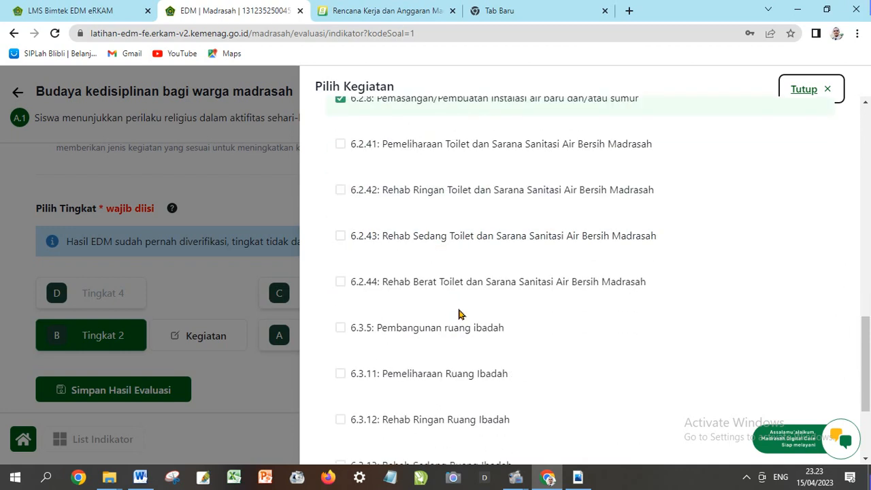
{"action": "left_click", "coordinate": [388, 437]}
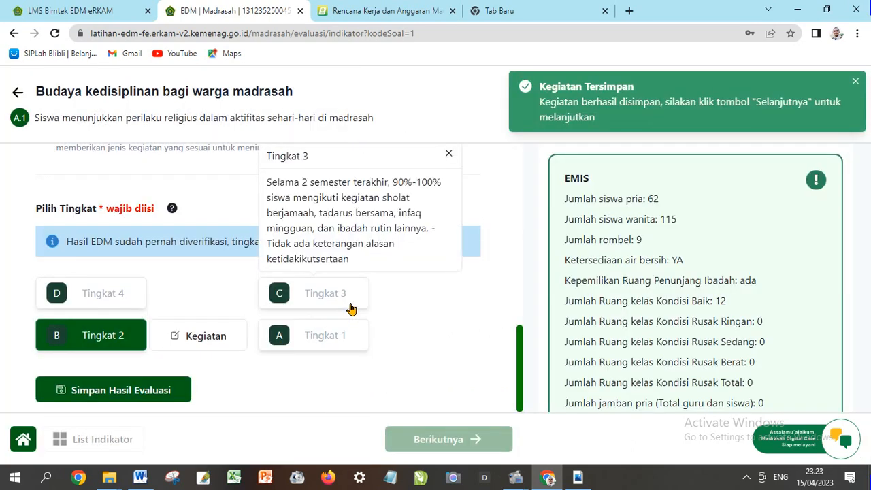
Save indicator A.1's Hasil Evaluasi, then advance to indicator A.2 with Berikutnya
{"action": "mouse_move", "coordinate": [356, 328]}
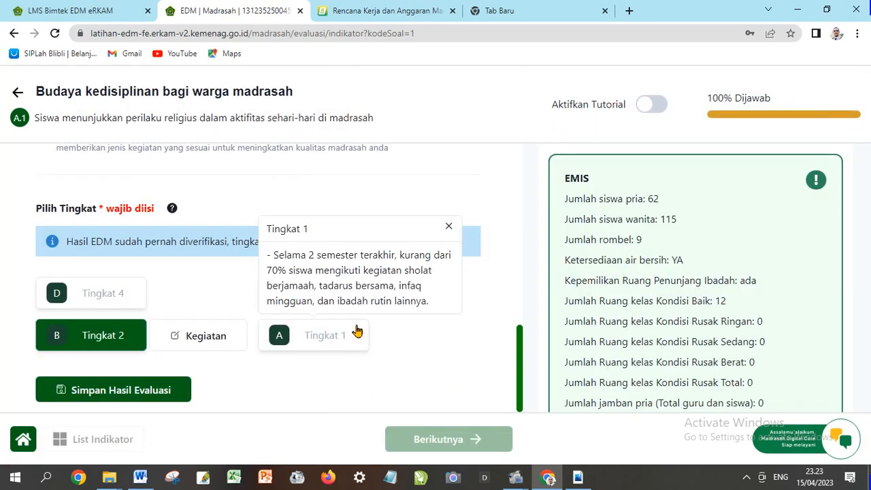
{"action": "scroll", "coordinate": [343, 343], "scroll_direction": "up", "scroll_amount": 1}
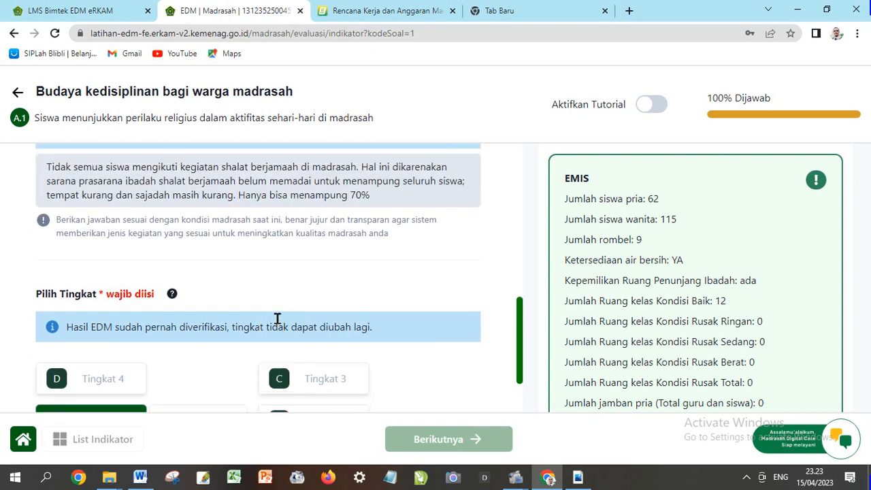
{"action": "scroll", "coordinate": [344, 301], "scroll_direction": "down", "scroll_amount": 1}
{"action": "mouse_move", "coordinate": [345, 306]}
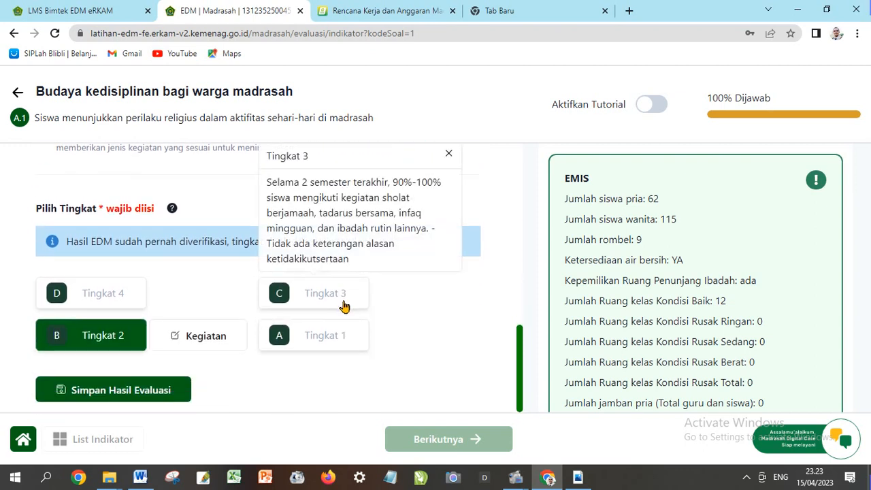
{"action": "scroll", "coordinate": [239, 372], "scroll_direction": "up", "scroll_amount": 4}
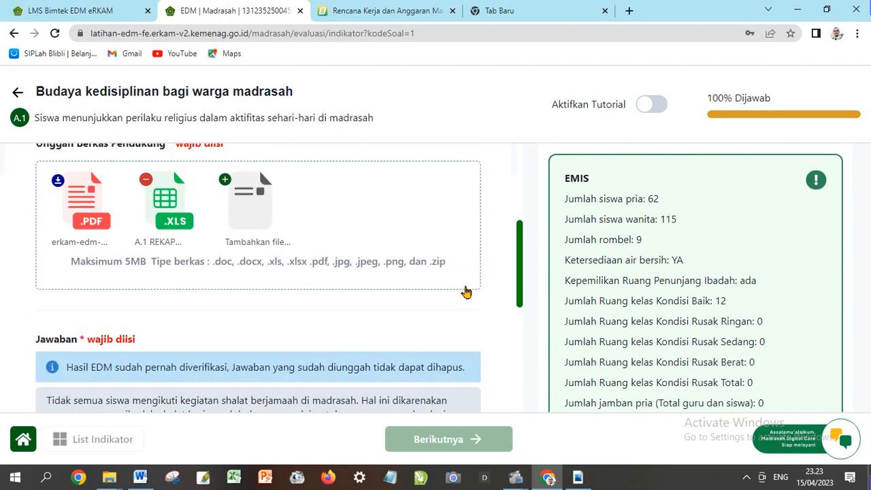
{"action": "scroll", "coordinate": [443, 295], "scroll_direction": "up", "scroll_amount": 3}
{"action": "scroll", "coordinate": [446, 294], "scroll_direction": "down", "scroll_amount": 2}
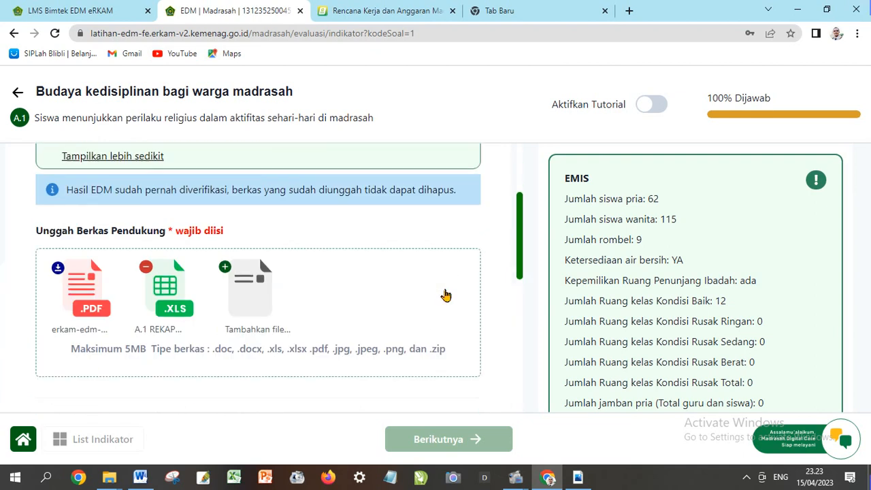
{"action": "scroll", "coordinate": [445, 295], "scroll_direction": "down", "scroll_amount": 5}
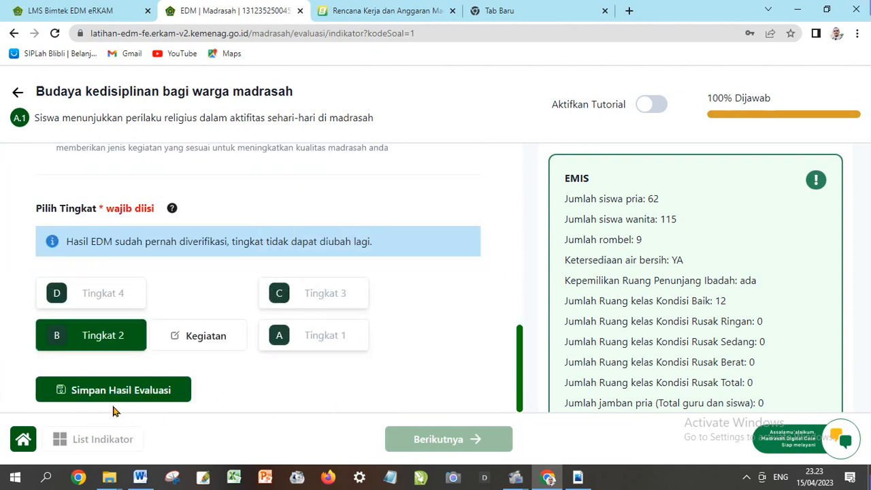
{"action": "left_click", "coordinate": [182, 393]}
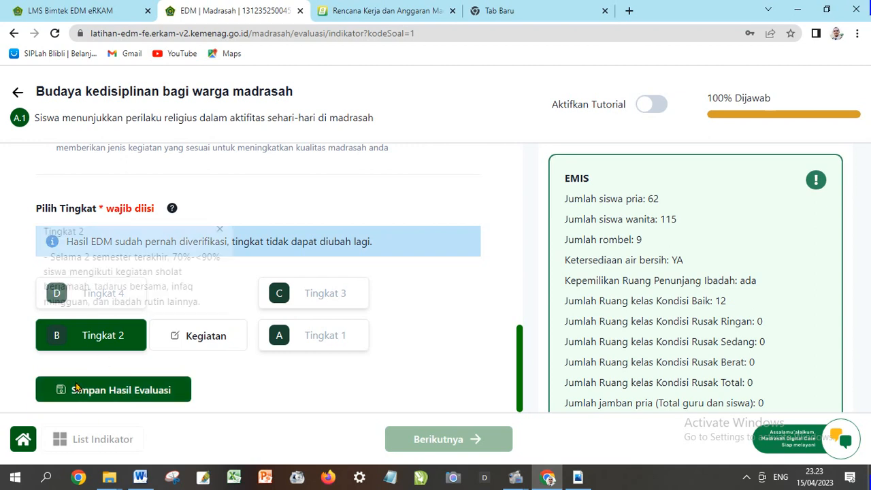
{"action": "left_click", "coordinate": [132, 396]}
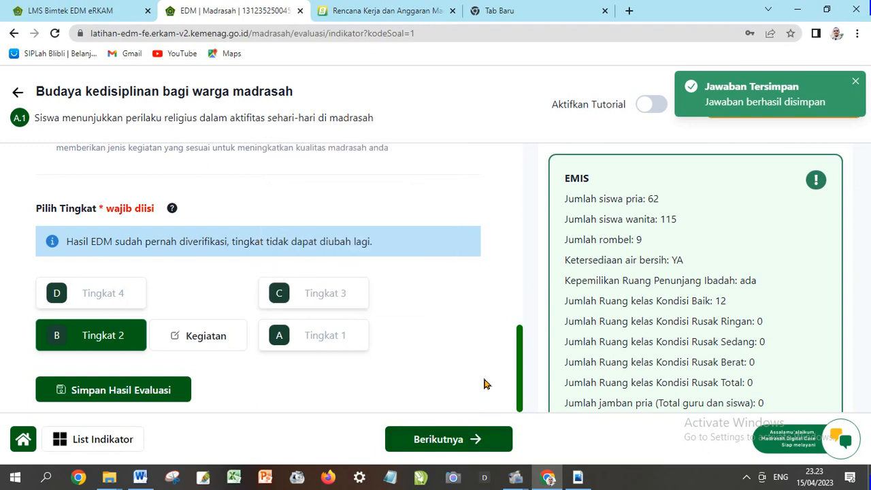
{"action": "left_click", "coordinate": [420, 441]}
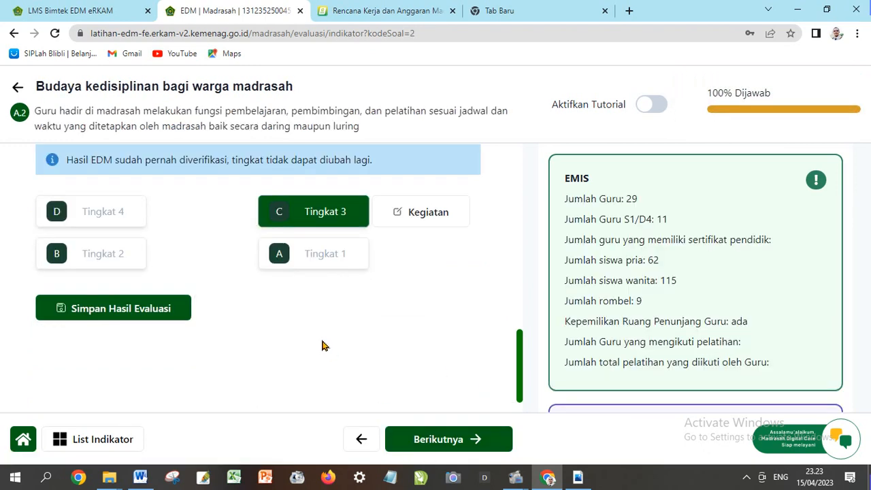
{"action": "scroll", "coordinate": [323, 346], "scroll_direction": "up", "scroll_amount": 3}
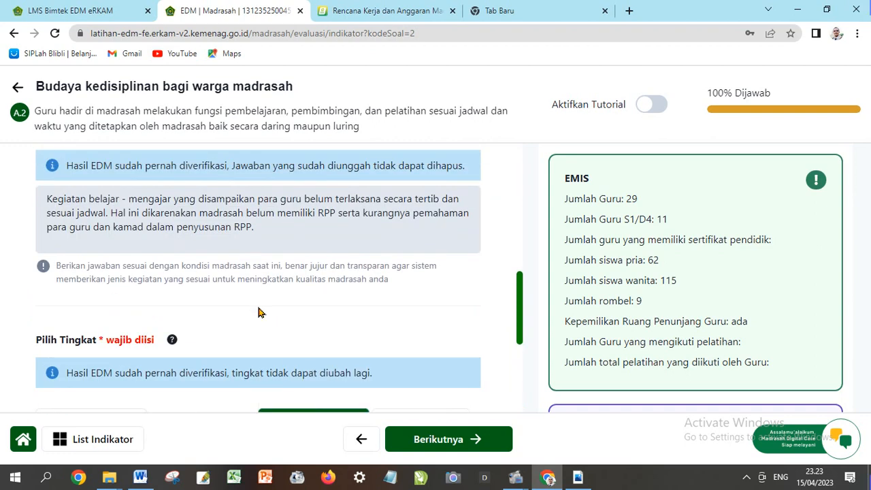
{"action": "scroll", "coordinate": [258, 312], "scroll_direction": "up", "scroll_amount": 1}
{"action": "scroll", "coordinate": [227, 297], "scroll_direction": "up", "scroll_amount": 2}
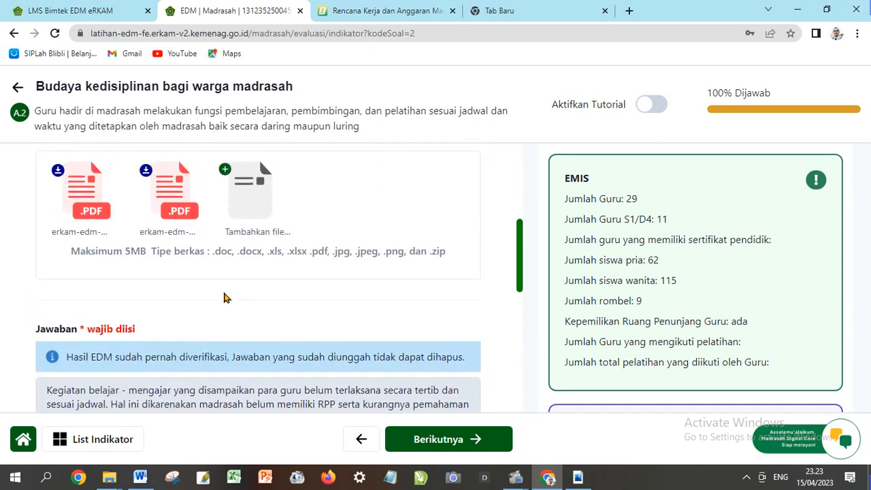
{"action": "scroll", "coordinate": [227, 297], "scroll_direction": "up", "scroll_amount": 5}
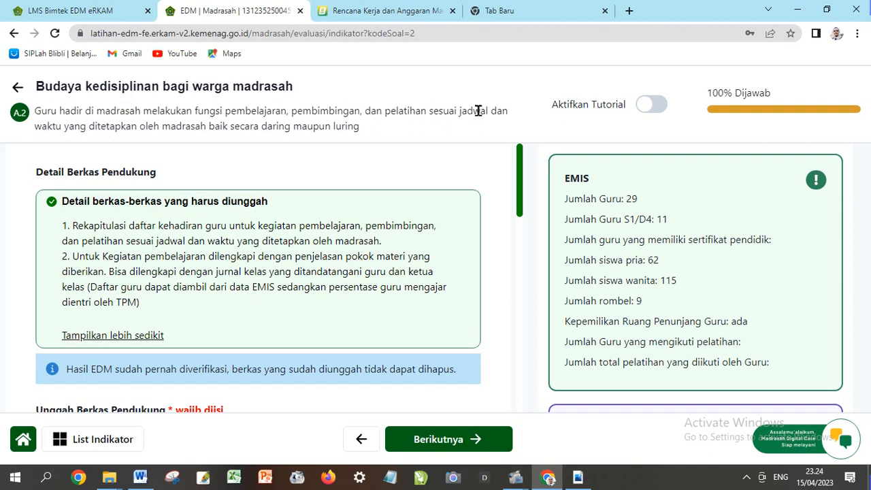
{"action": "scroll", "coordinate": [327, 219], "scroll_direction": "down", "scroll_amount": 1}
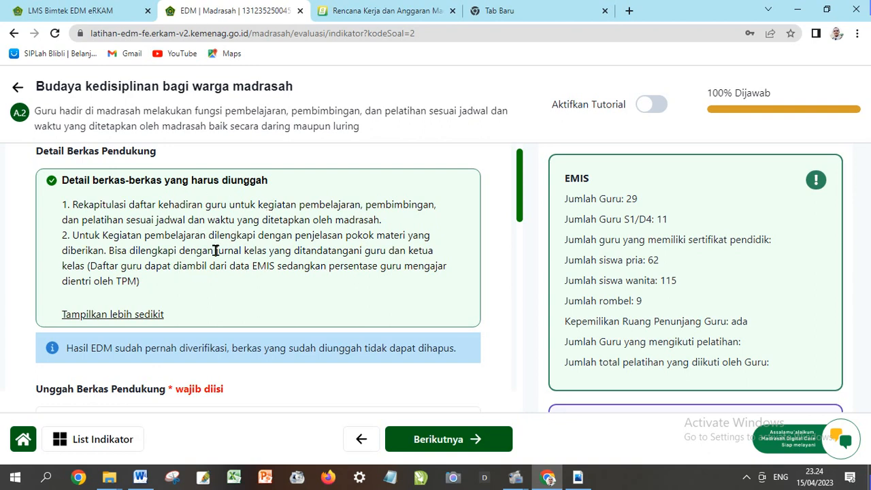
{"action": "scroll", "coordinate": [196, 245], "scroll_direction": "down", "scroll_amount": 2}
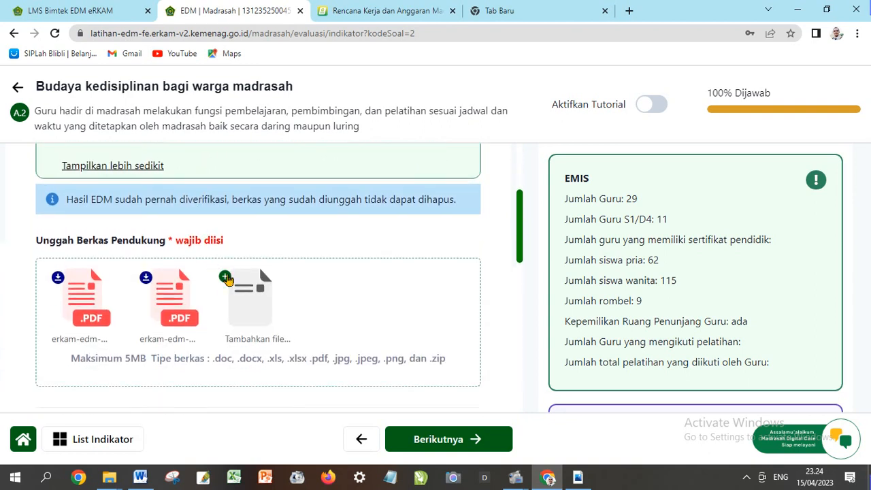
{"action": "scroll", "coordinate": [204, 299], "scroll_direction": "down", "scroll_amount": 1}
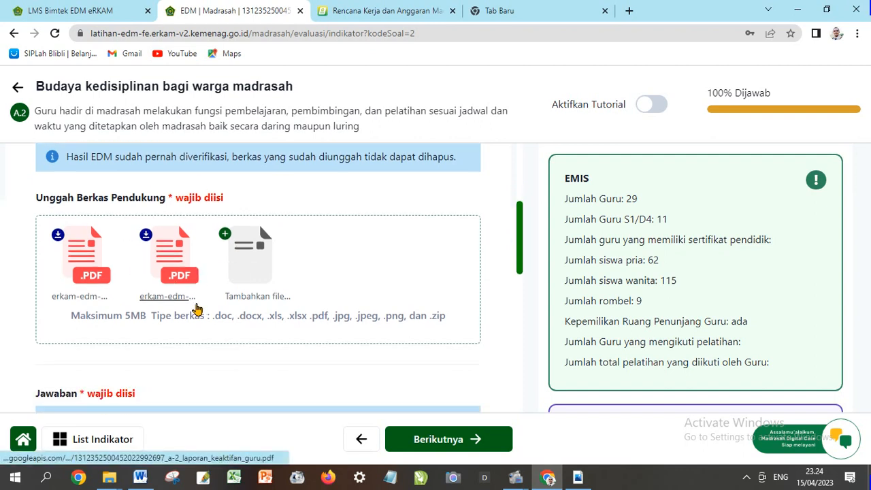
{"action": "scroll", "coordinate": [196, 310], "scroll_direction": "up", "scroll_amount": 1}
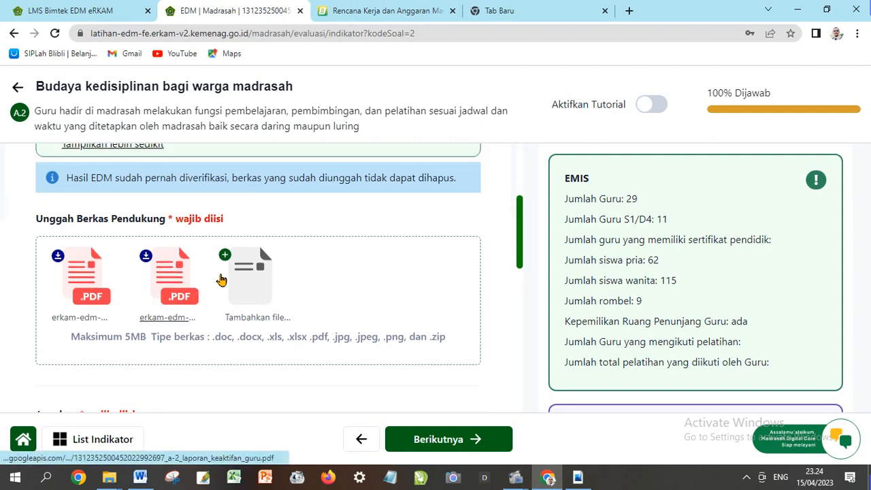
Upload A.2 REKAP KEHADIRAN GURU DI KELAS as indicator A.2's third supporting file
{"action": "left_click", "coordinate": [302, 287]}
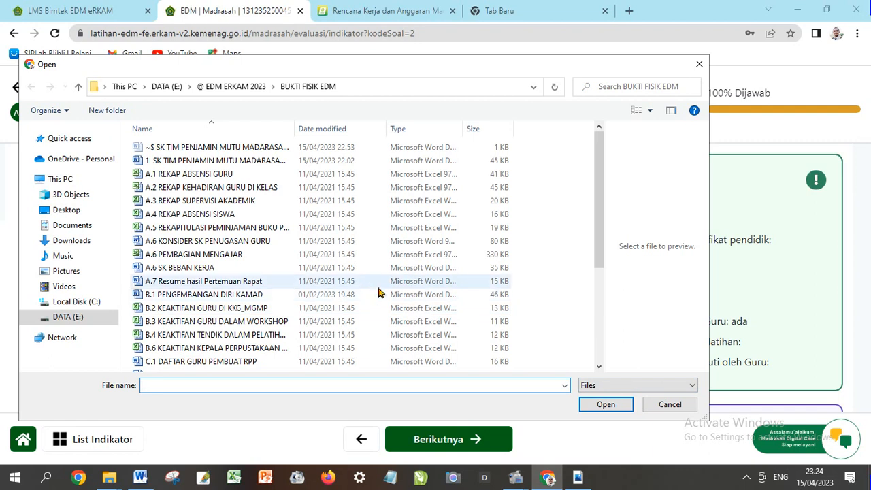
{"action": "left_click", "coordinate": [197, 189]}
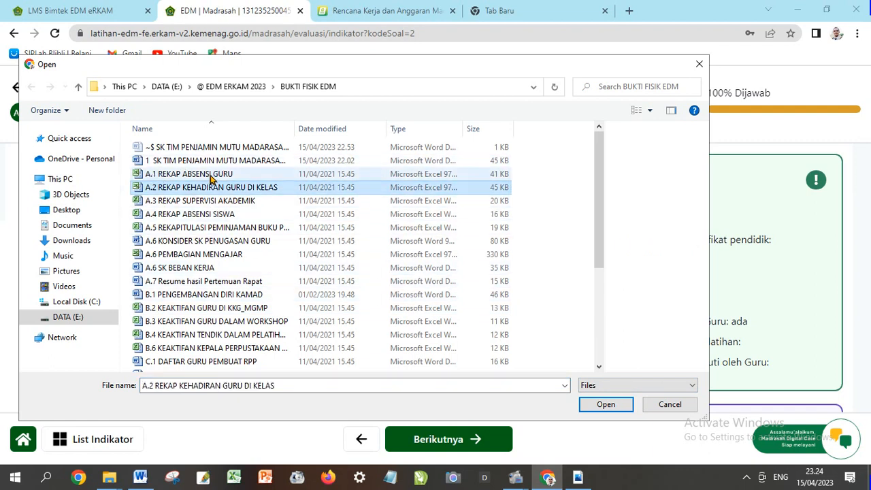
{"action": "left_click", "coordinate": [596, 407]}
{"action": "scroll", "coordinate": [450, 326], "scroll_direction": "down", "scroll_amount": 1}
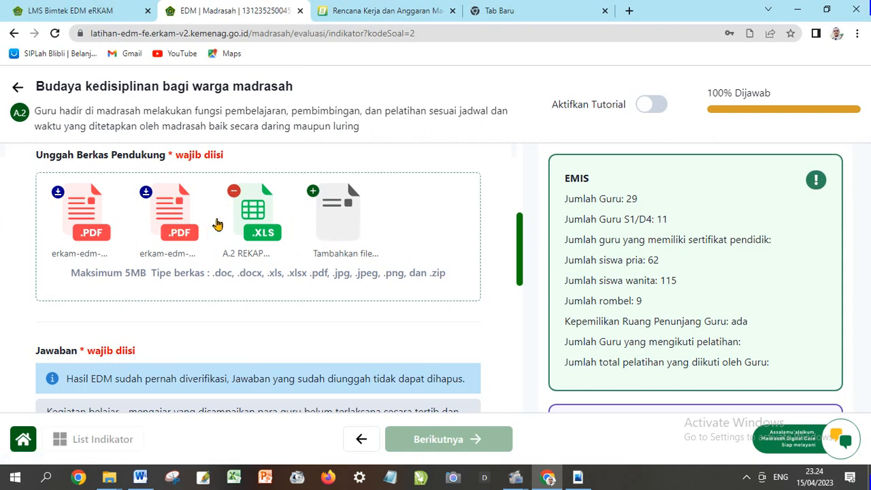
{"action": "scroll", "coordinate": [343, 246], "scroll_direction": "down", "scroll_amount": 1}
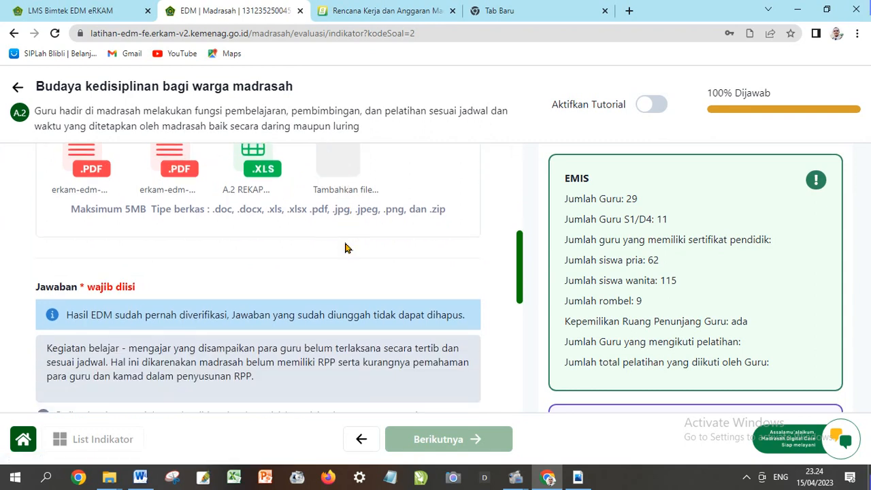
{"action": "scroll", "coordinate": [345, 248], "scroll_direction": "up", "scroll_amount": 1}
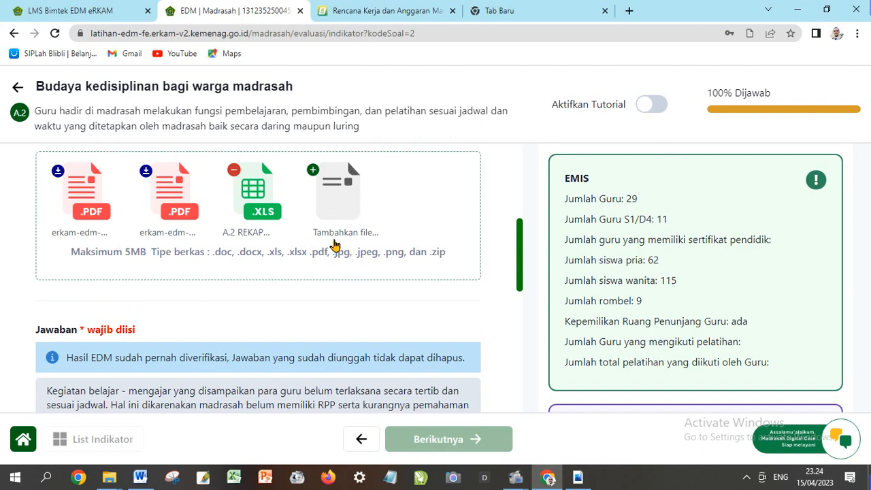
{"action": "scroll", "coordinate": [325, 245], "scroll_direction": "down", "scroll_amount": 1}
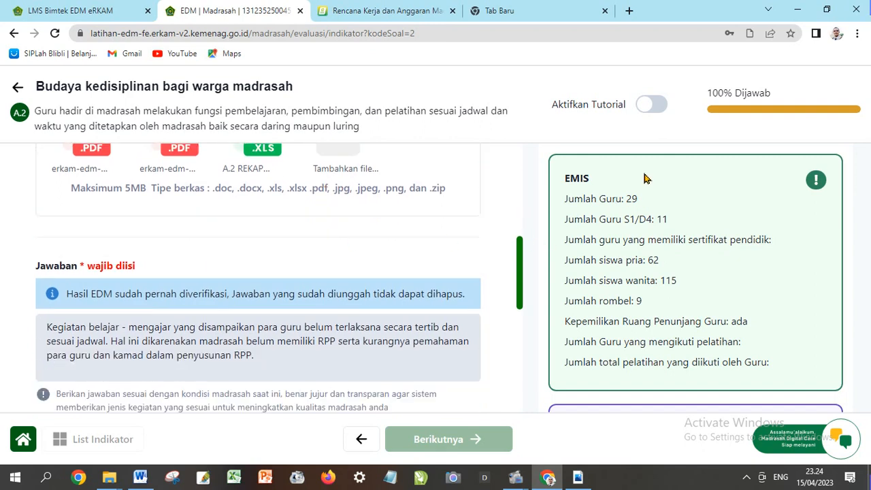
{"action": "scroll", "coordinate": [652, 213], "scroll_direction": "down", "scroll_amount": 1}
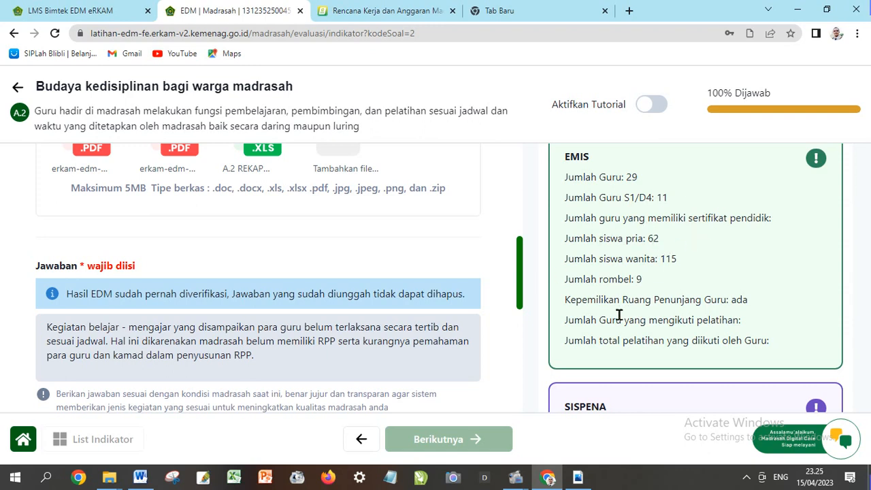
{"action": "scroll", "coordinate": [603, 286], "scroll_direction": "down", "scroll_amount": 2}
{"action": "scroll", "coordinate": [599, 293], "scroll_direction": "up", "scroll_amount": 3}
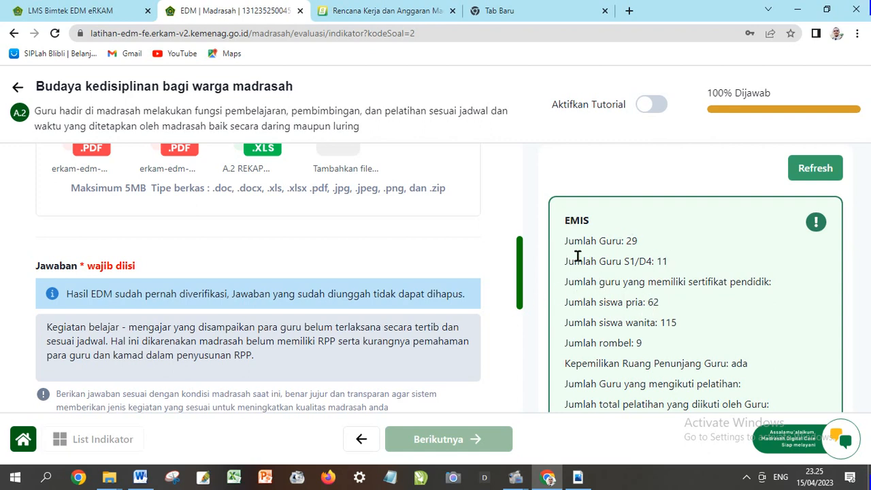
{"action": "scroll", "coordinate": [199, 247], "scroll_direction": "down", "scroll_amount": 1}
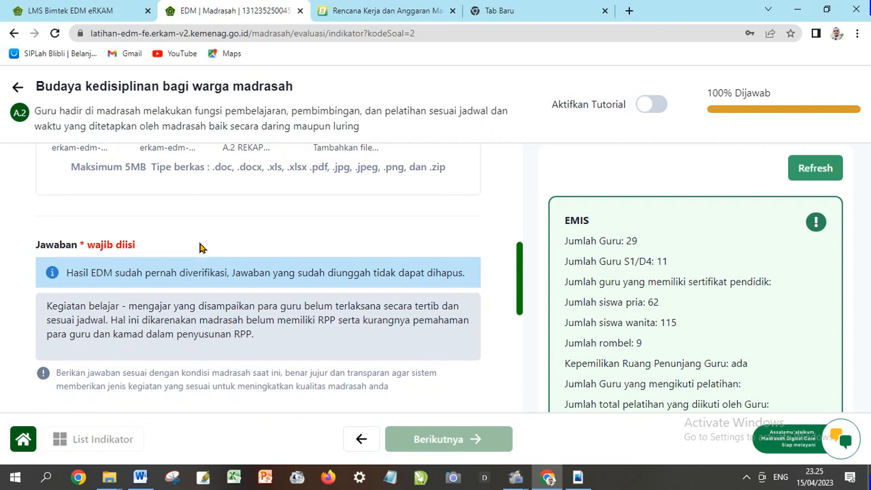
{"action": "scroll", "coordinate": [200, 248], "scroll_direction": "down", "scroll_amount": 1}
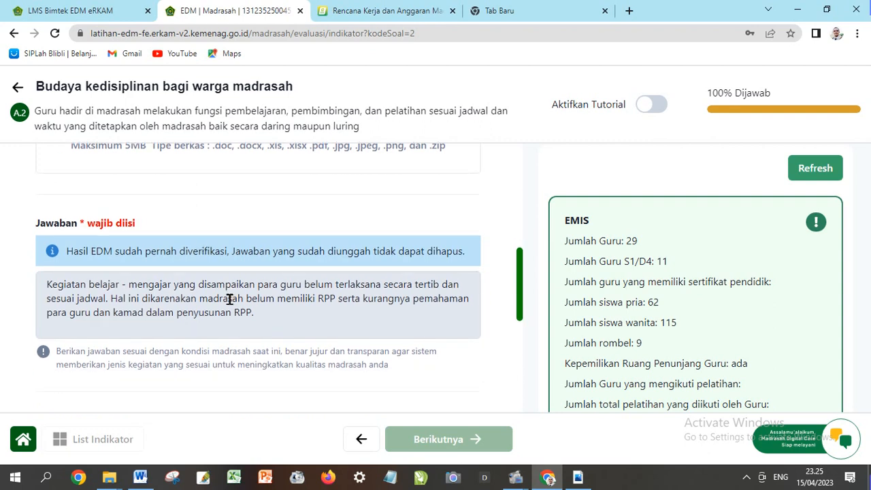
{"action": "left_click_drag", "start_coordinate": [49, 288], "coordinate": [252, 311]}
{"action": "scroll", "coordinate": [236, 306], "scroll_direction": "down", "scroll_amount": 4}
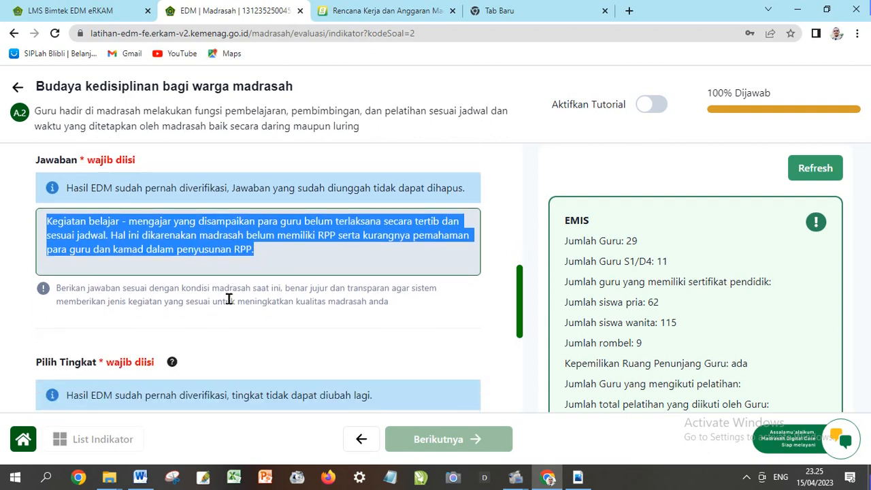
{"action": "scroll", "coordinate": [225, 284], "scroll_direction": "down", "scroll_amount": 2}
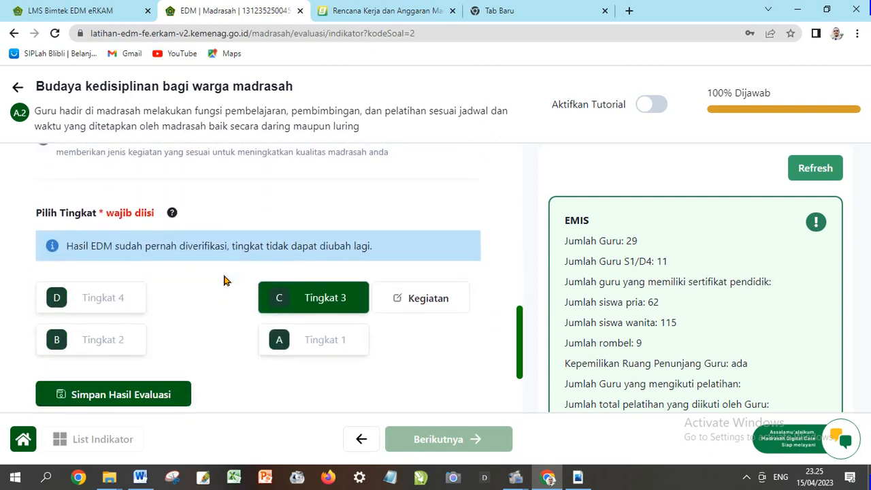
{"action": "scroll", "coordinate": [225, 279], "scroll_direction": "up", "scroll_amount": 4}
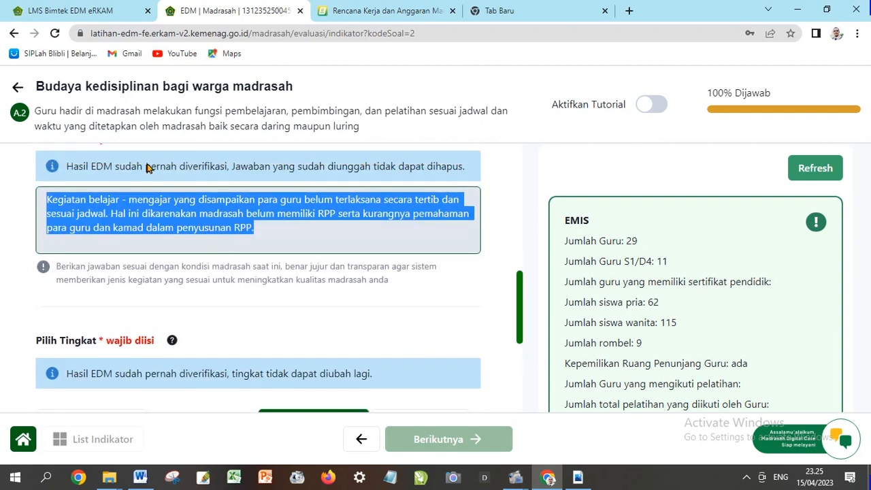
{"action": "scroll", "coordinate": [190, 204], "scroll_direction": "down", "scroll_amount": 2}
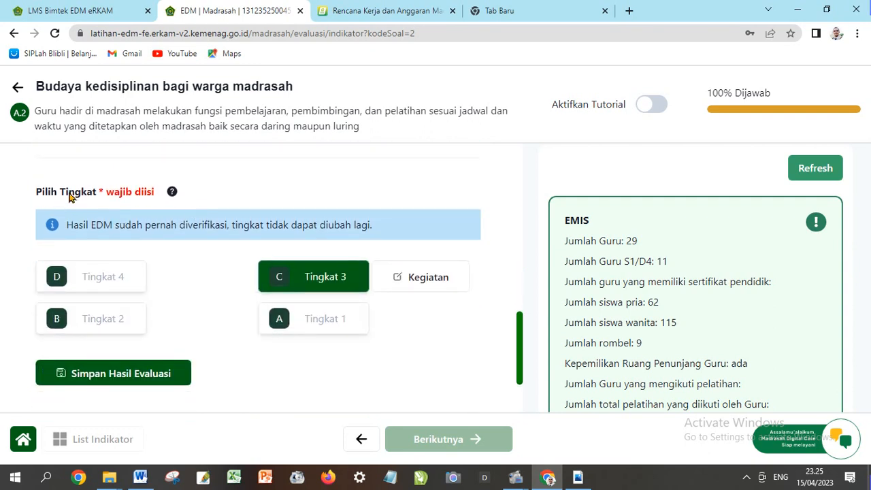
{"action": "scroll", "coordinate": [112, 225], "scroll_direction": "up", "scroll_amount": 2}
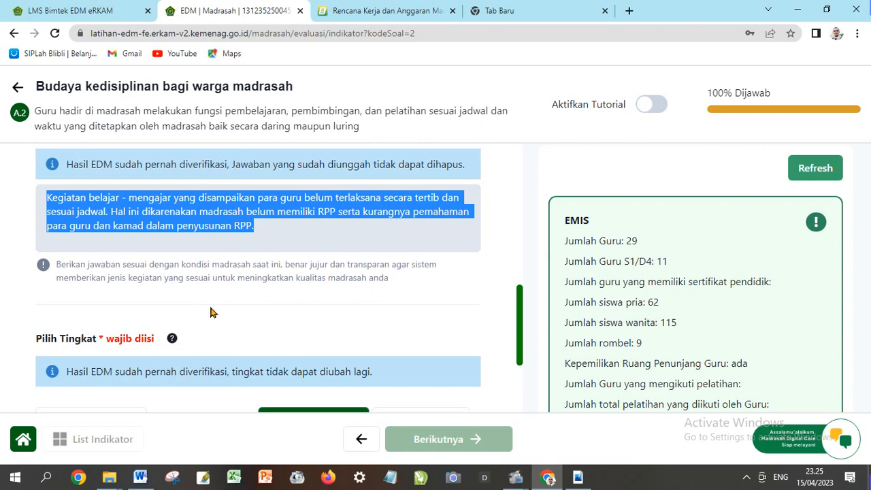
{"action": "left_click", "coordinate": [288, 233]}
{"action": "scroll", "coordinate": [293, 245], "scroll_direction": "down", "scroll_amount": 2}
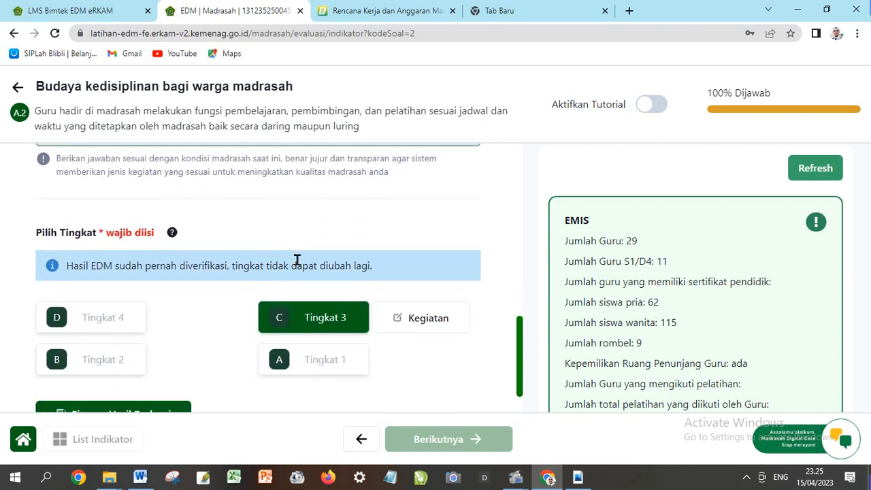
{"action": "scroll", "coordinate": [313, 326], "scroll_direction": "up", "scroll_amount": 1}
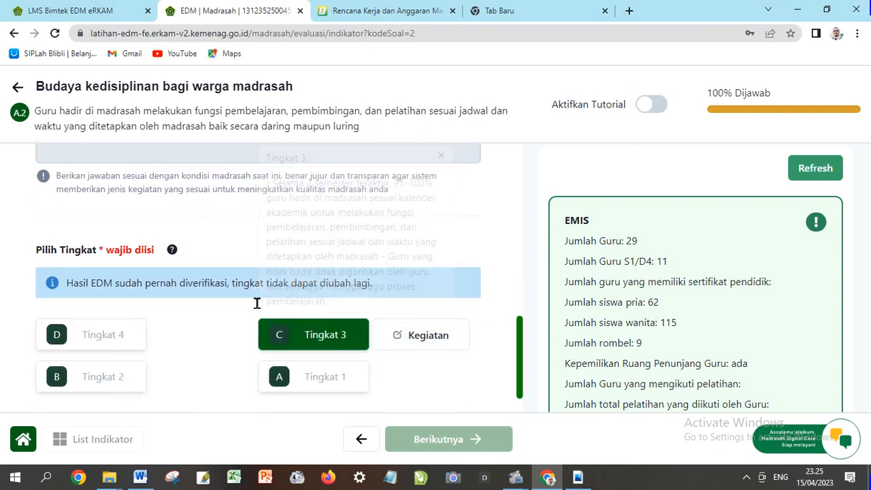
{"action": "scroll", "coordinate": [224, 335], "scroll_direction": "down", "scroll_amount": 1}
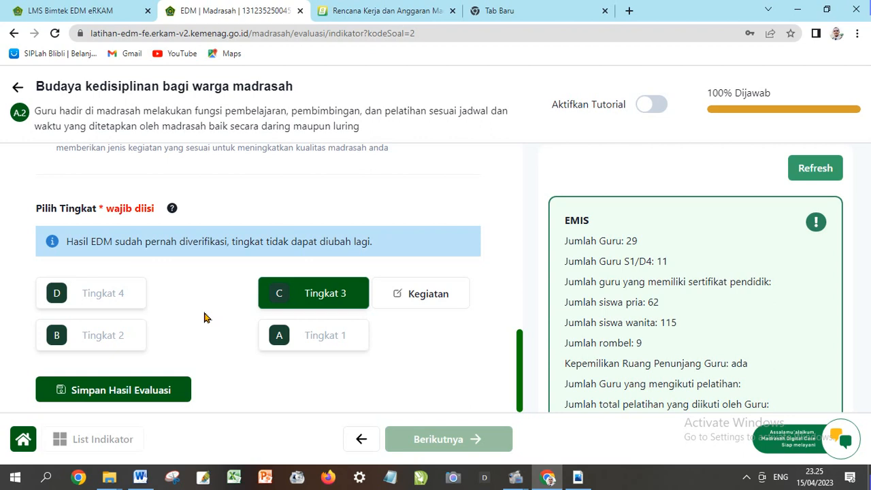
{"action": "scroll", "coordinate": [280, 292], "scroll_direction": "up", "scroll_amount": 1}
{"action": "left_click", "coordinate": [278, 334]}
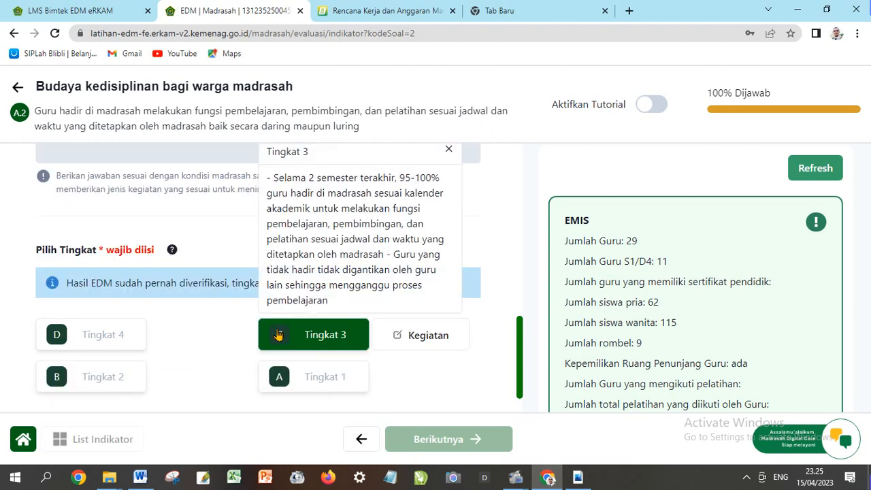
{"action": "scroll", "coordinate": [279, 334], "scroll_direction": "down", "scroll_amount": 1}
{"action": "mouse_move", "coordinate": [308, 351]}
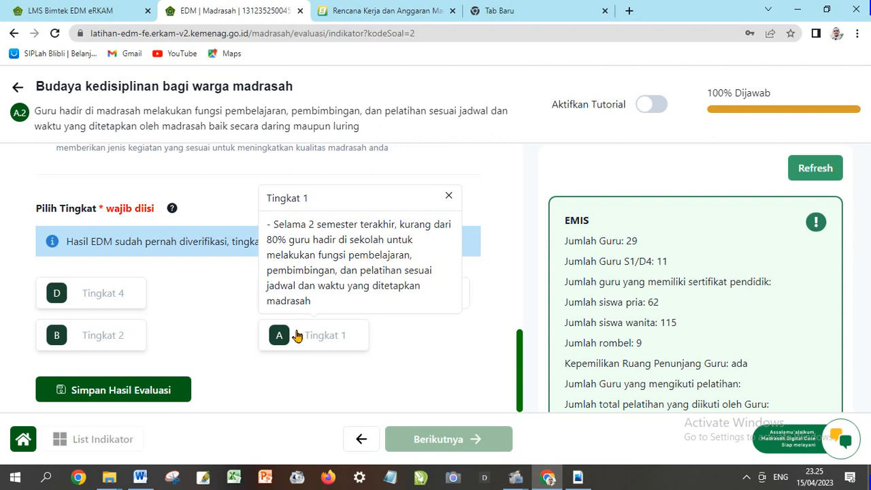
{"action": "scroll", "coordinate": [272, 319], "scroll_direction": "up", "scroll_amount": 1}
{"action": "scroll", "coordinate": [224, 318], "scroll_direction": "down", "scroll_amount": 1}
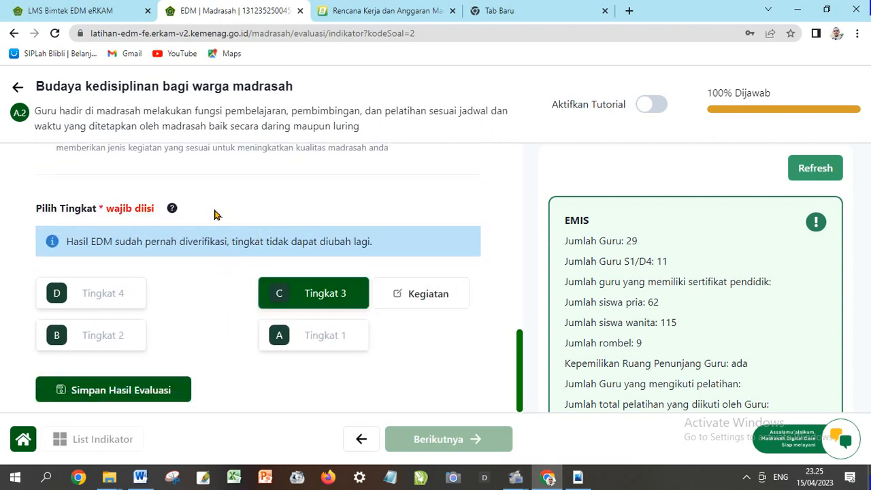
{"action": "scroll", "coordinate": [194, 274], "scroll_direction": "up", "scroll_amount": 1}
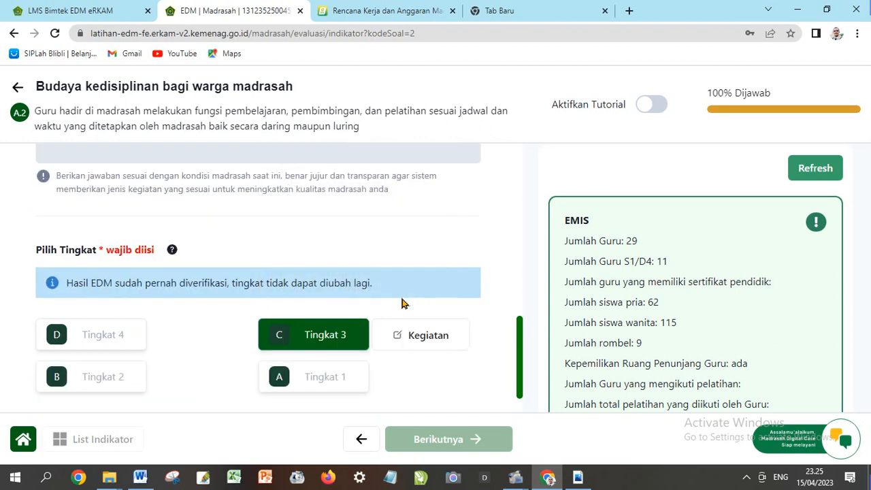
Open indicator A2's activity list and tick activity 2.1.4
{"action": "left_click", "coordinate": [437, 340]}
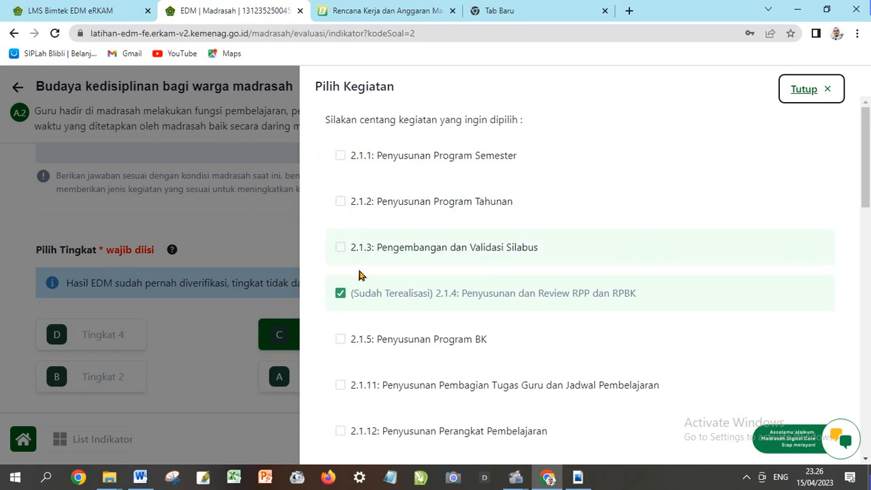
{"action": "scroll", "coordinate": [460, 235], "scroll_direction": "down", "scroll_amount": 2}
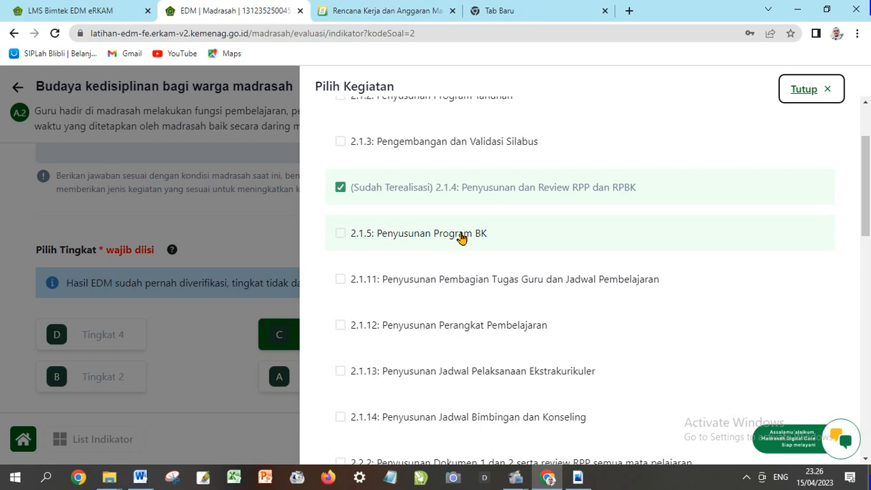
{"action": "scroll", "coordinate": [460, 235], "scroll_direction": "down", "scroll_amount": 1}
{"action": "scroll", "coordinate": [460, 238], "scroll_direction": "up", "scroll_amount": 1}
{"action": "left_click", "coordinate": [340, 189]}
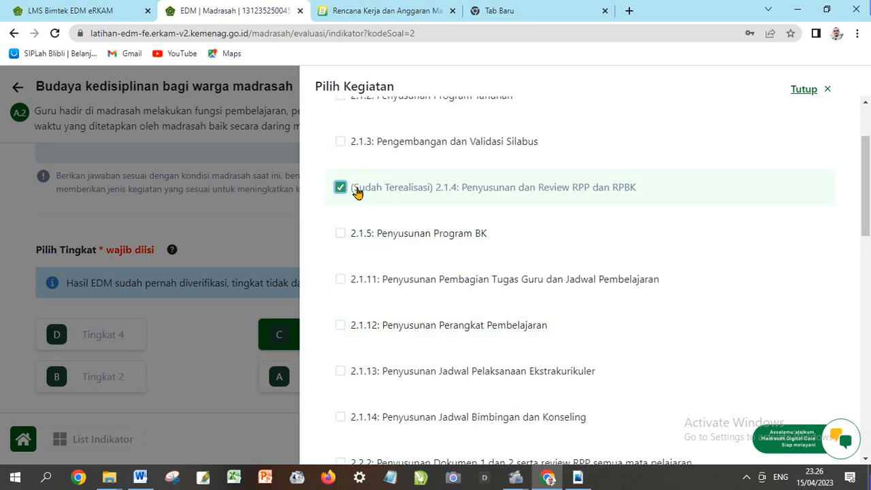
Save A2's chosen activities 2.1.4 and 3.2.1 with Simpan Kegiatan
{"action": "scroll", "coordinate": [404, 216], "scroll_direction": "up", "scroll_amount": 2}
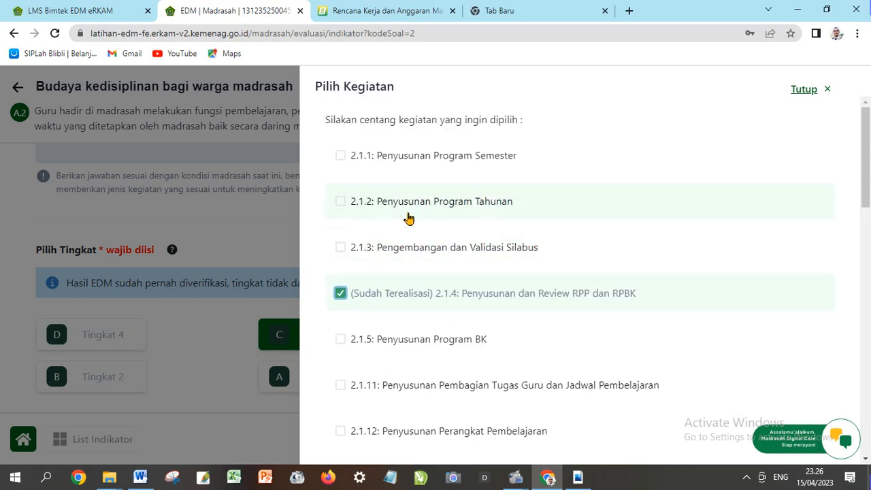
{"action": "scroll", "coordinate": [408, 218], "scroll_direction": "down", "scroll_amount": 2}
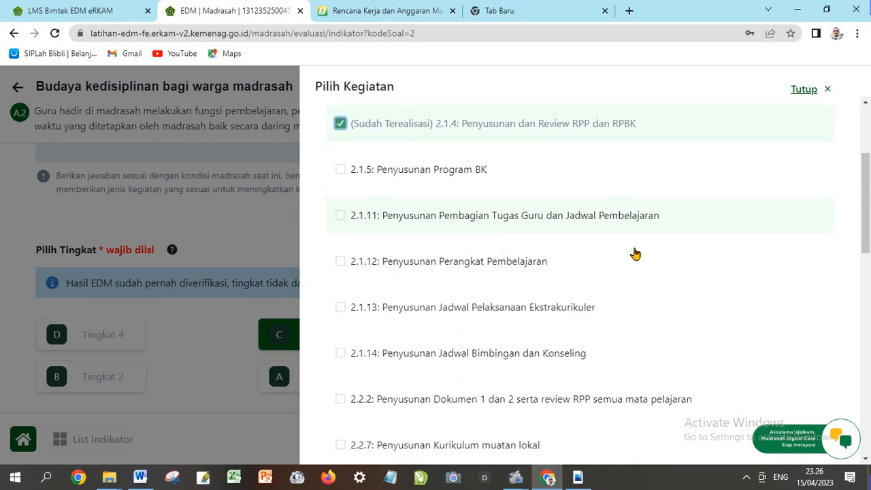
{"action": "scroll", "coordinate": [638, 253], "scroll_direction": "down", "scroll_amount": 3}
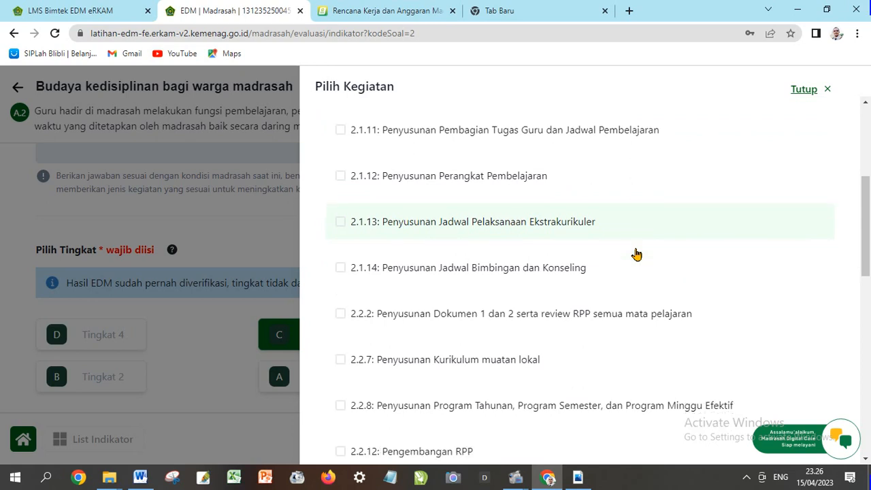
{"action": "scroll", "coordinate": [634, 253], "scroll_direction": "down", "scroll_amount": 1}
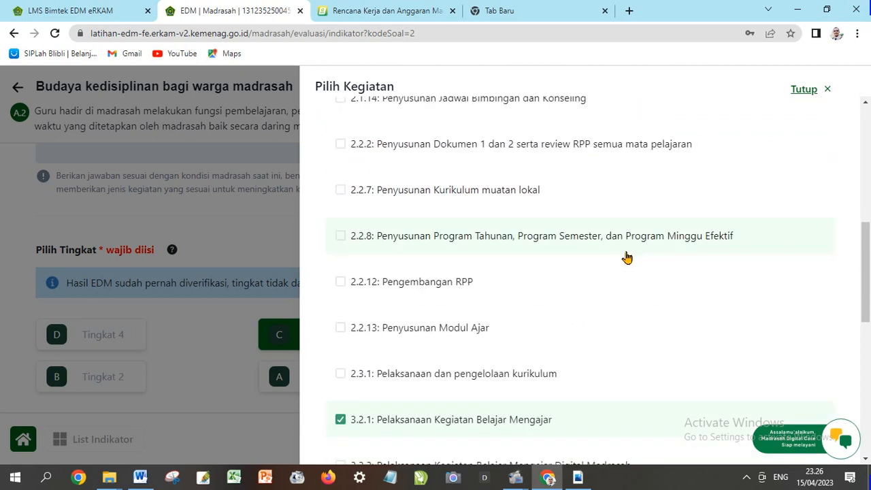
{"action": "scroll", "coordinate": [625, 261], "scroll_direction": "down", "scroll_amount": 1}
{"action": "scroll", "coordinate": [625, 261], "scroll_direction": "down", "scroll_amount": 1}
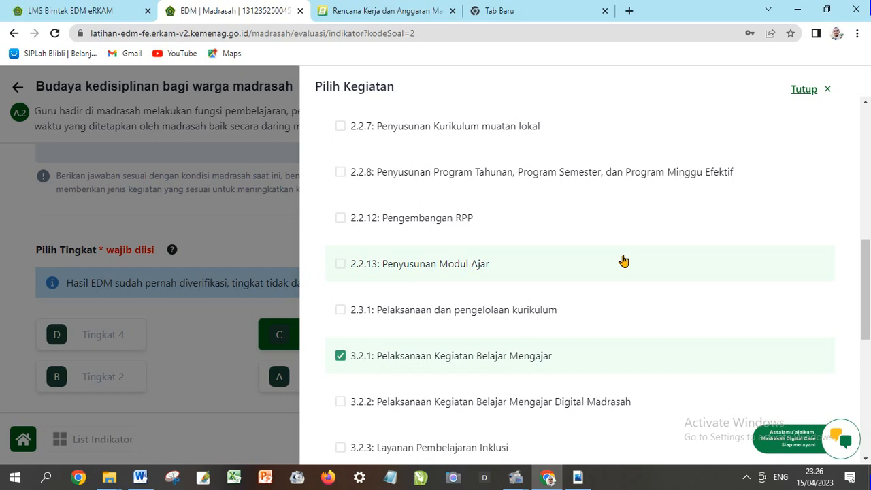
{"action": "scroll", "coordinate": [624, 260], "scroll_direction": "down", "scroll_amount": 1}
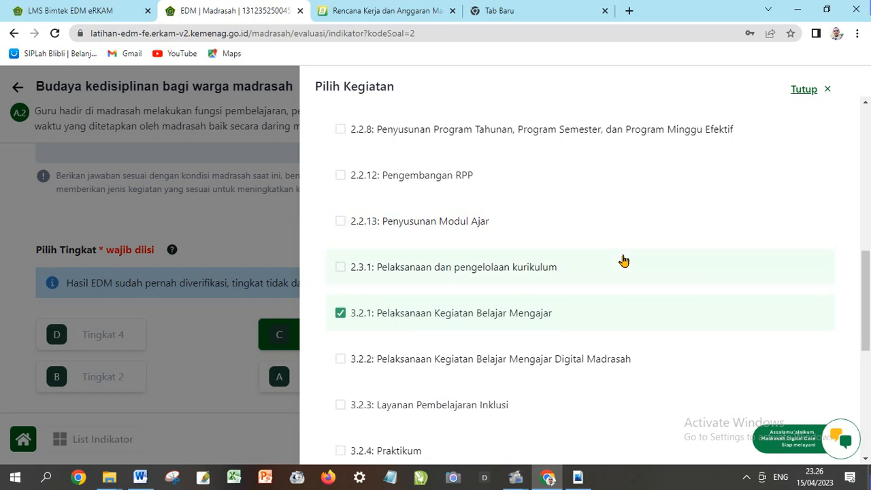
{"action": "scroll", "coordinate": [623, 260], "scroll_direction": "down", "scroll_amount": 1}
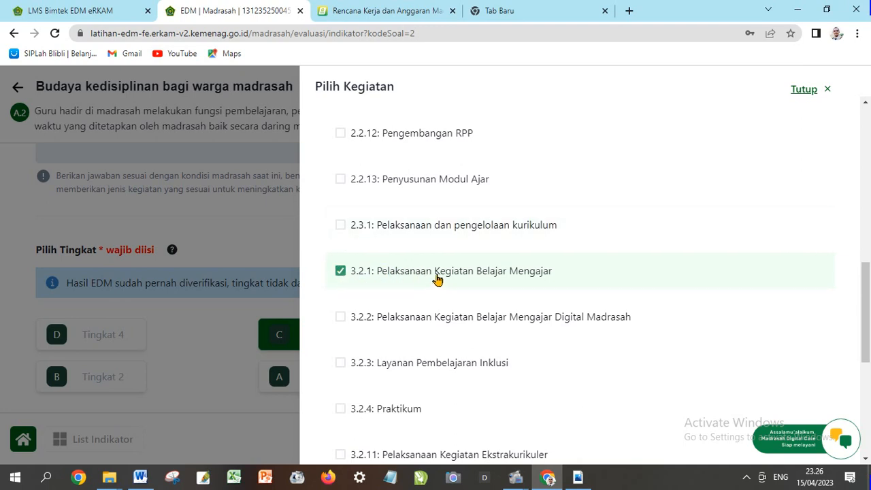
{"action": "scroll", "coordinate": [440, 279], "scroll_direction": "down", "scroll_amount": 1}
{"action": "scroll", "coordinate": [439, 278], "scroll_direction": "down", "scroll_amount": 1}
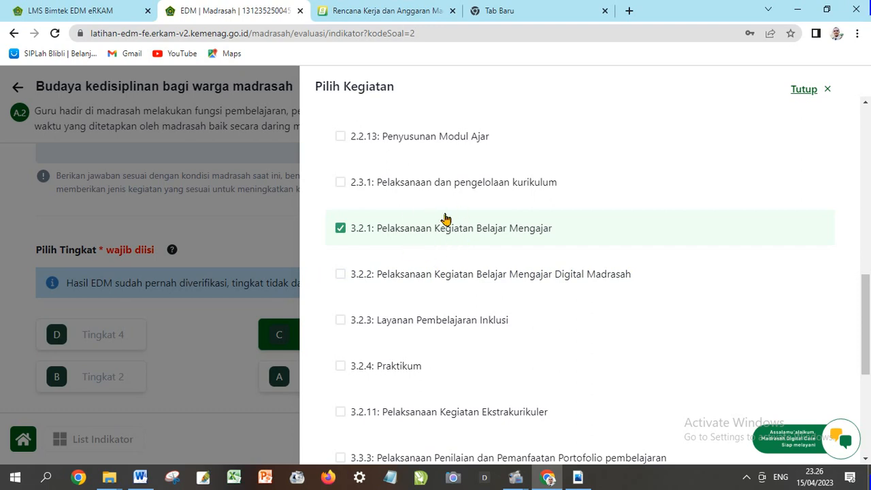
{"action": "scroll", "coordinate": [461, 252], "scroll_direction": "down", "scroll_amount": 5}
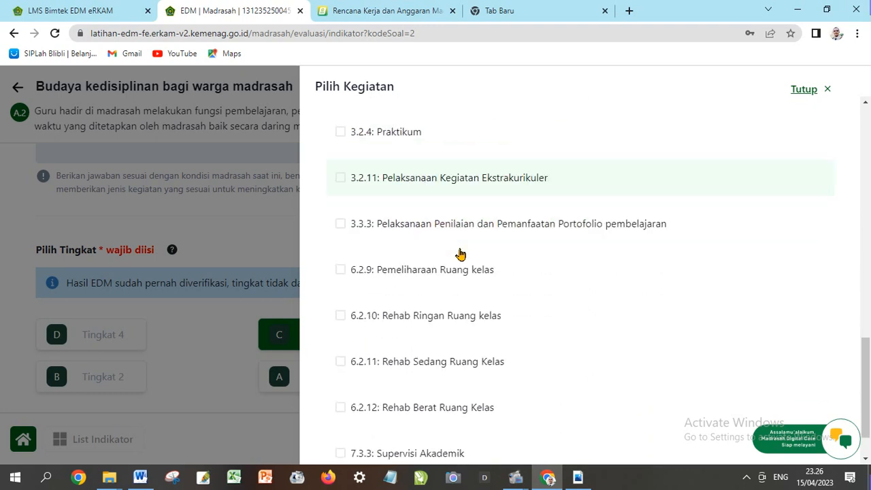
{"action": "scroll", "coordinate": [455, 248], "scroll_direction": "up", "scroll_amount": 4}
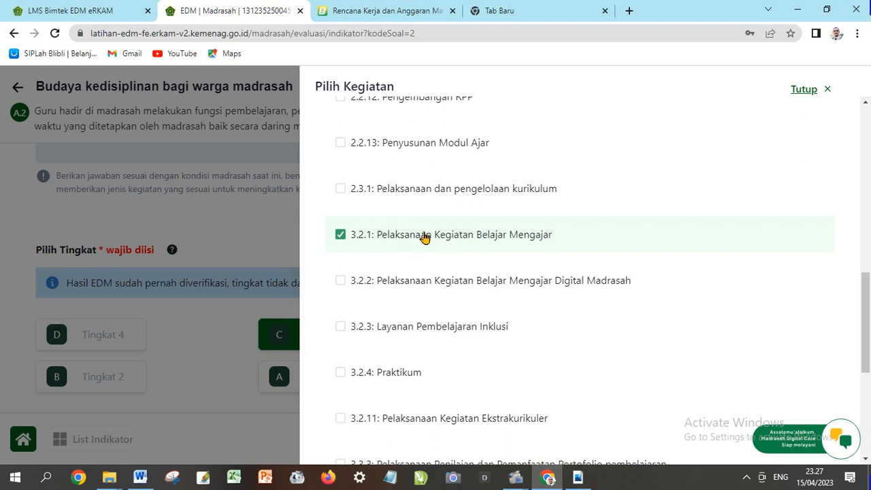
{"action": "scroll", "coordinate": [425, 236], "scroll_direction": "down", "scroll_amount": 4}
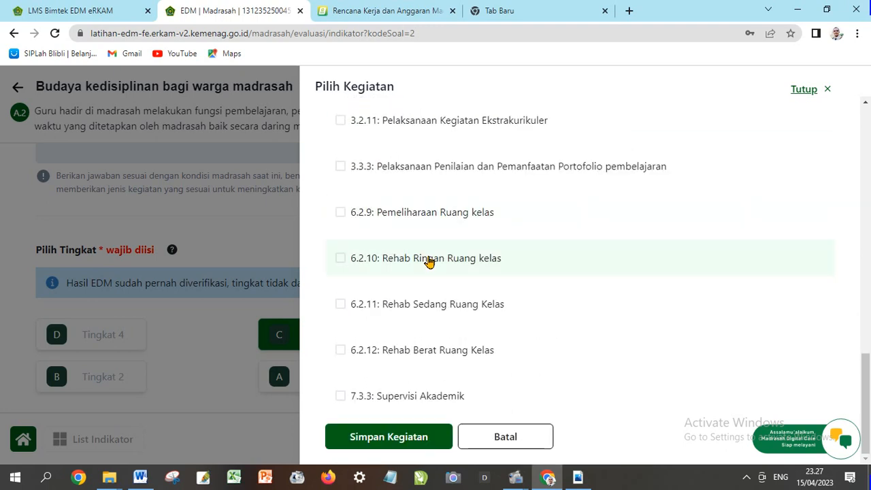
{"action": "left_click", "coordinate": [413, 439]}
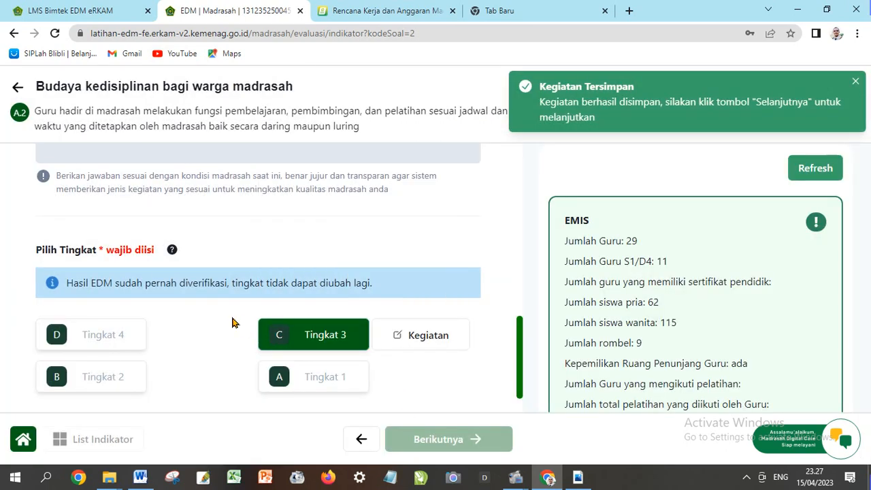
Save indicator A2's evaluation result at Tingkat 3 with Simpan Hasil Evaluasi
{"action": "scroll", "coordinate": [232, 329], "scroll_direction": "down", "scroll_amount": 1}
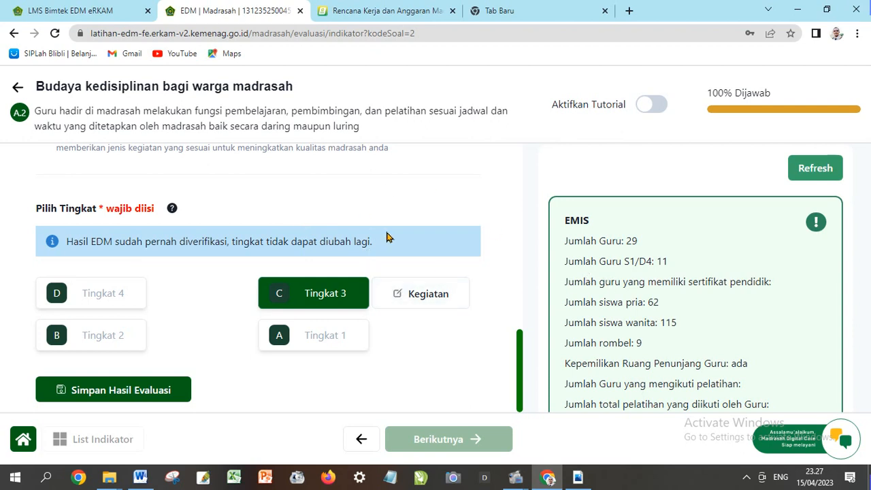
{"action": "scroll", "coordinate": [388, 235], "scroll_direction": "up", "scroll_amount": 9}
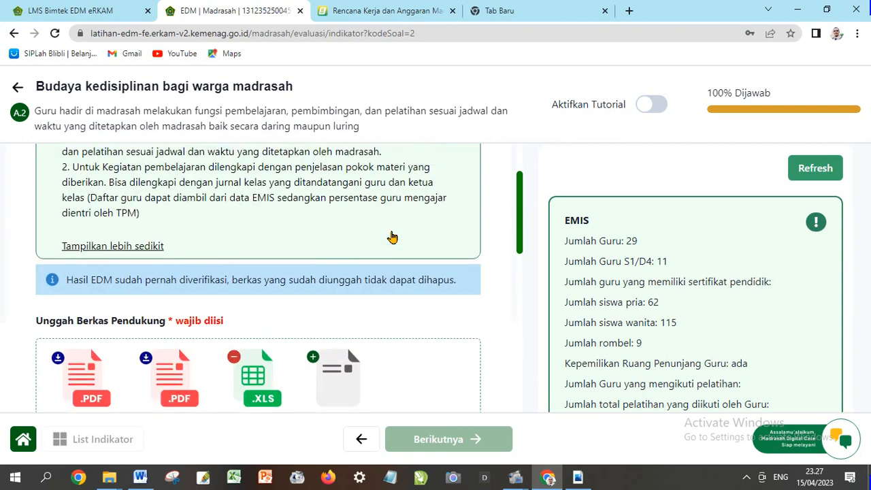
{"action": "scroll", "coordinate": [392, 238], "scroll_direction": "down", "scroll_amount": 9}
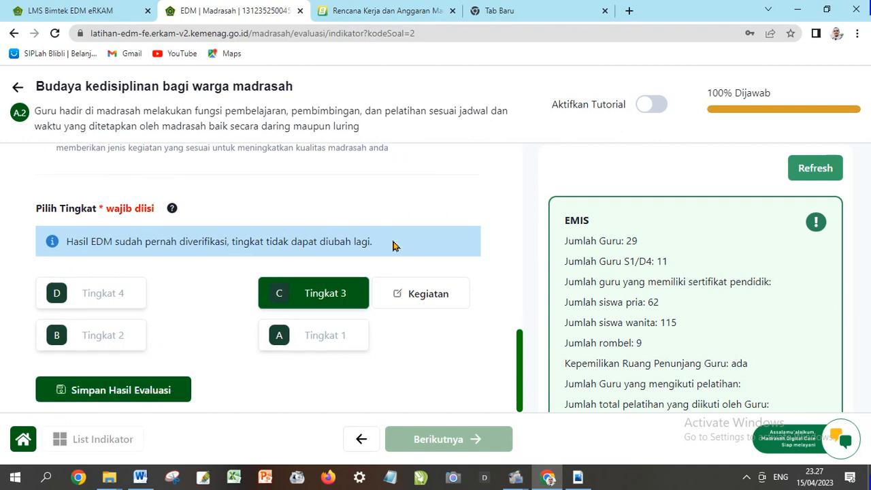
{"action": "scroll", "coordinate": [349, 295], "scroll_direction": "up", "scroll_amount": 1}
{"action": "scroll", "coordinate": [307, 265], "scroll_direction": "down", "scroll_amount": 1}
{"action": "scroll", "coordinate": [272, 320], "scroll_direction": "up", "scroll_amount": 1}
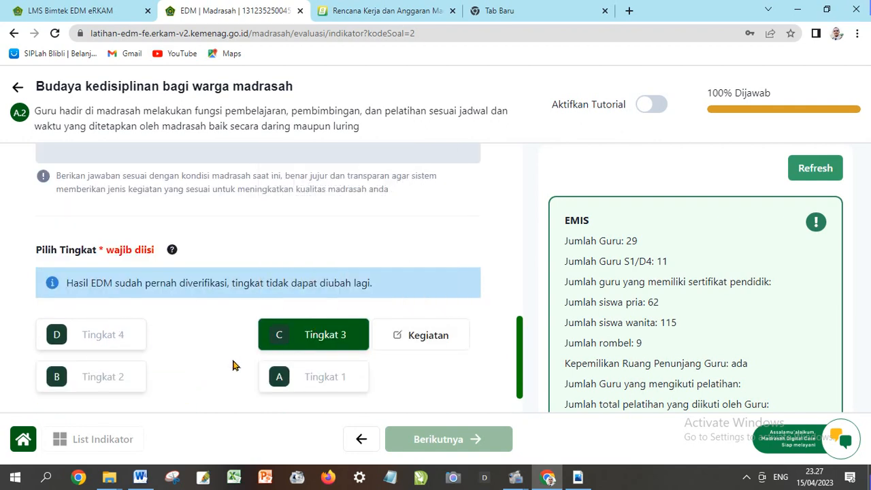
{"action": "scroll", "coordinate": [233, 365], "scroll_direction": "down", "scroll_amount": 1}
{"action": "left_click", "coordinate": [140, 391]}
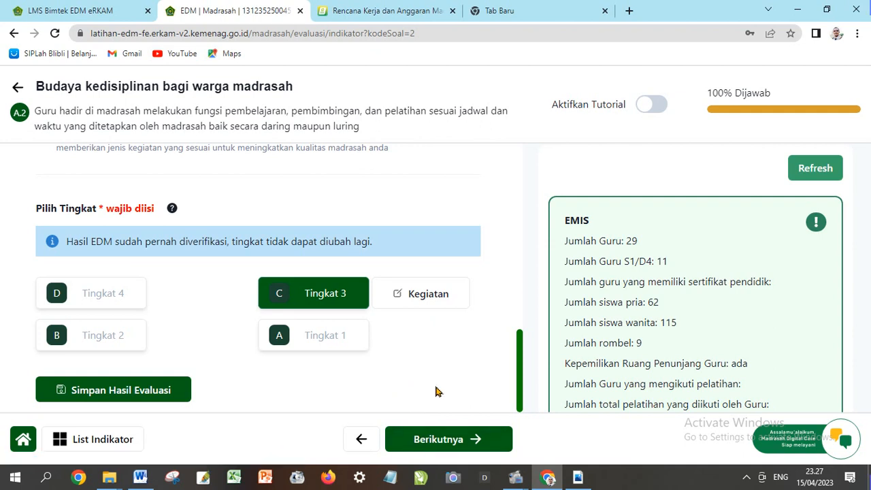
Review A2's saved answer noting lessons aren't orderly because the madrasah lacks RPP
{"action": "scroll", "coordinate": [345, 388], "scroll_direction": "up", "scroll_amount": 2}
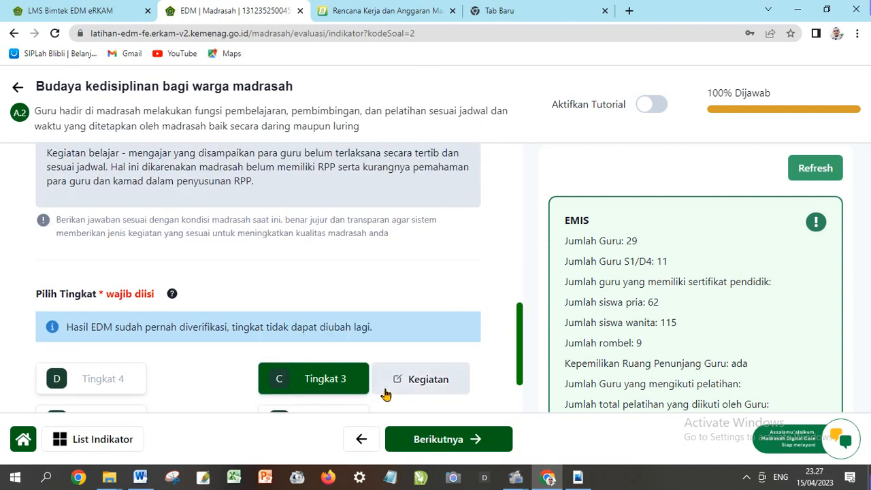
{"action": "scroll", "coordinate": [385, 395], "scroll_direction": "down", "scroll_amount": 1}
{"action": "scroll", "coordinate": [298, 368], "scroll_direction": "up", "scroll_amount": 4}
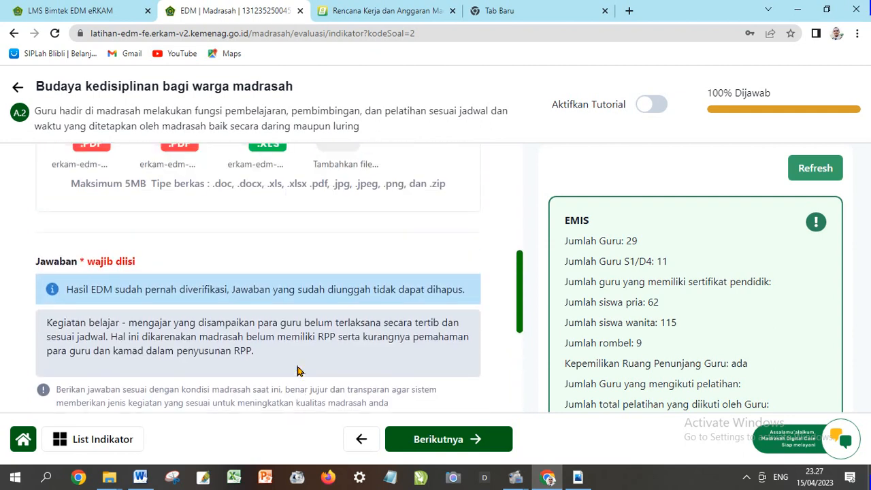
{"action": "scroll", "coordinate": [297, 371], "scroll_direction": "down", "scroll_amount": 2}
{"action": "scroll", "coordinate": [297, 371], "scroll_direction": "down", "scroll_amount": 3}
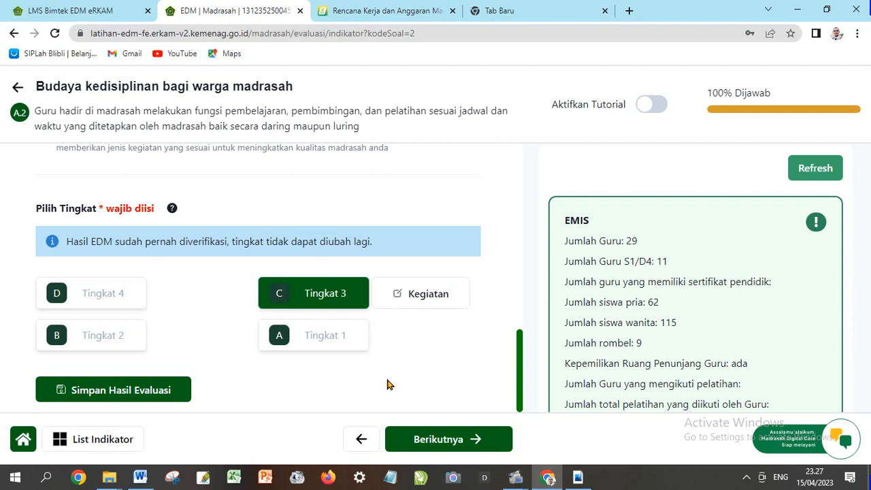
{"action": "scroll", "coordinate": [349, 374], "scroll_direction": "up", "scroll_amount": 5}
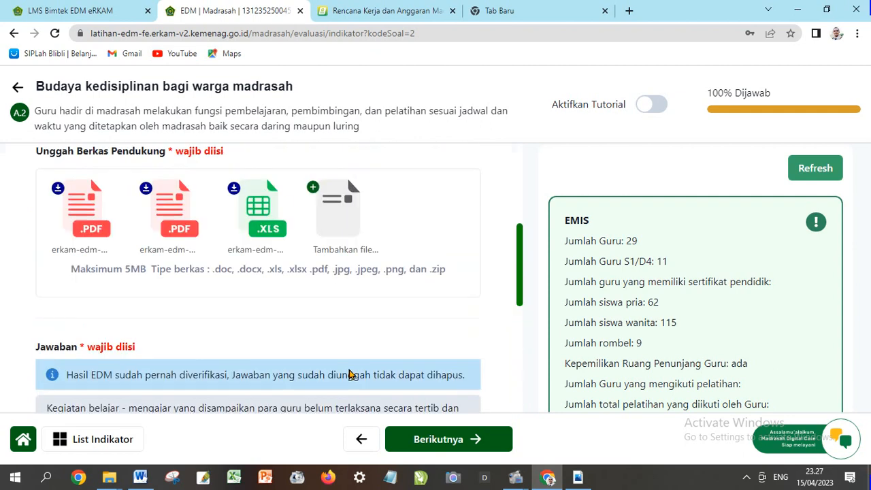
{"action": "scroll", "coordinate": [349, 374], "scroll_direction": "up", "scroll_amount": 4}
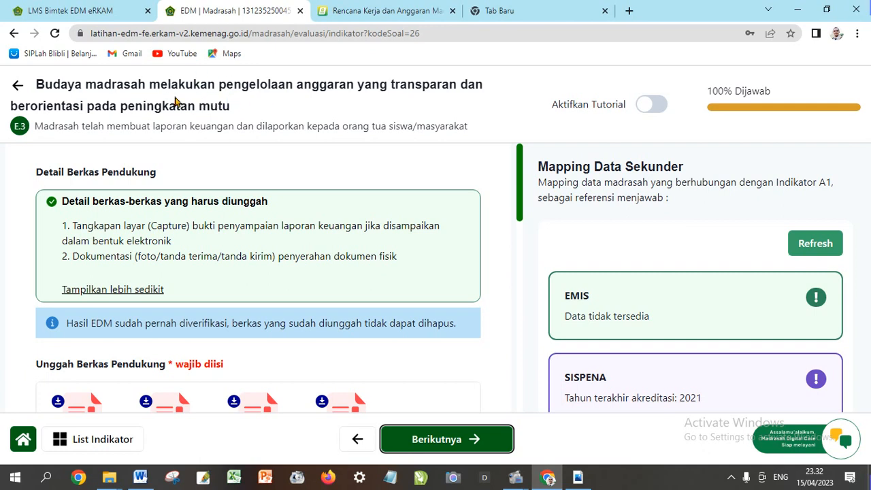
Check indicator E3's files at Tingkat 3, then open the '01 Pengisian Indikator EDM Selesai' panel
{"action": "scroll", "coordinate": [327, 194], "scroll_direction": "down", "scroll_amount": 5}
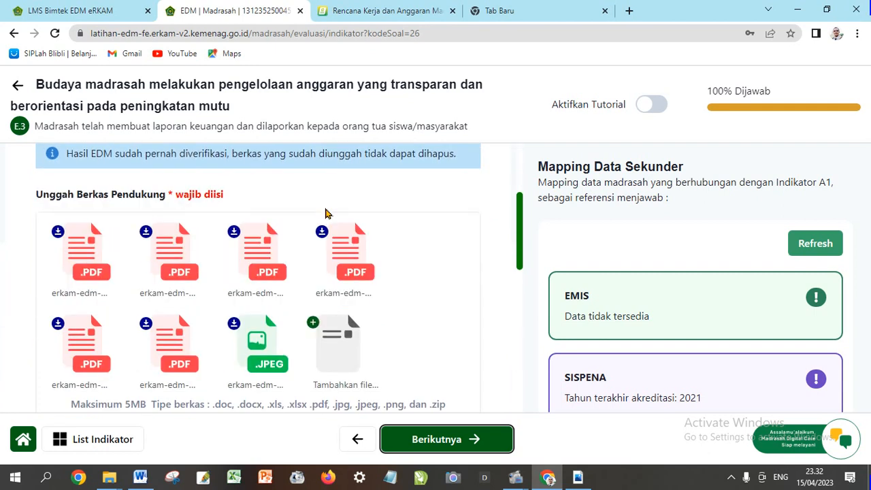
{"action": "scroll", "coordinate": [341, 265], "scroll_direction": "down", "scroll_amount": 5}
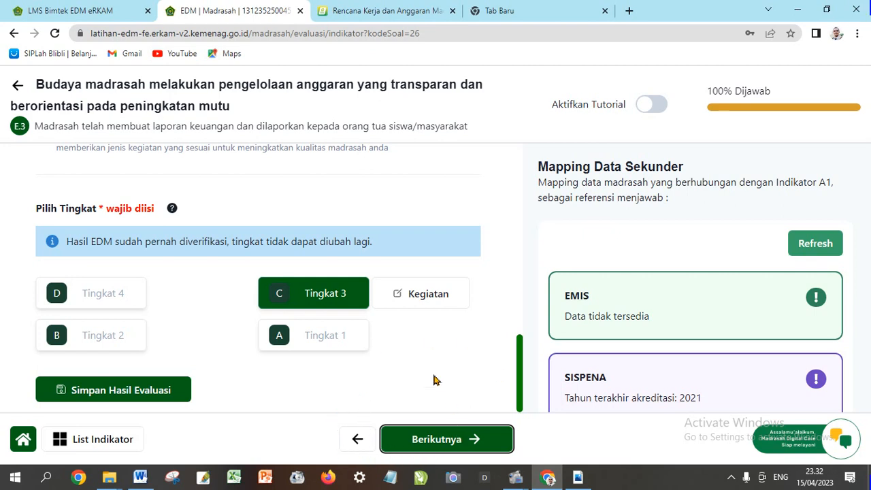
{"action": "left_click", "coordinate": [441, 441]}
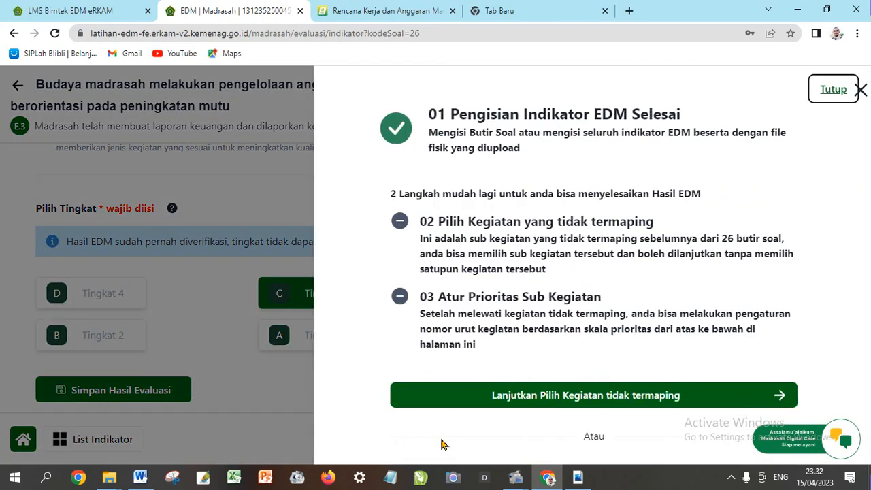
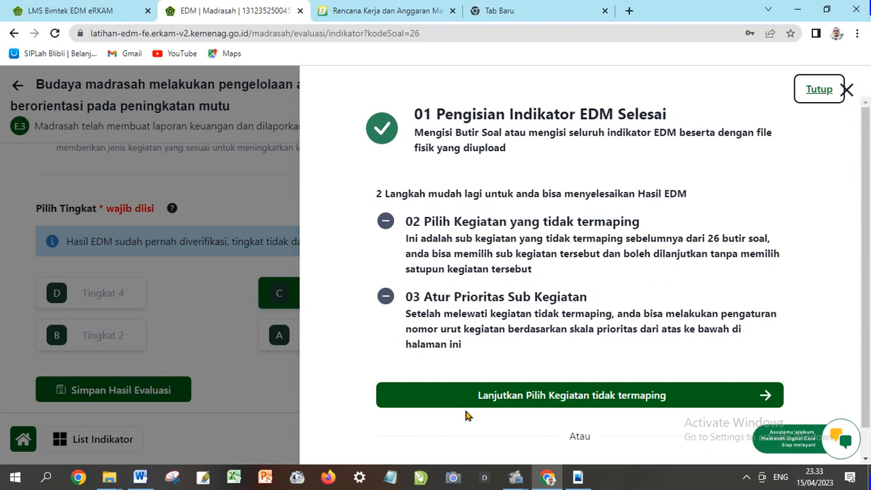
Continue to the 'Pilih Sub Kegiatan Lainnya' list of unmapped optional sub-activities
{"action": "left_click", "coordinate": [588, 397]}
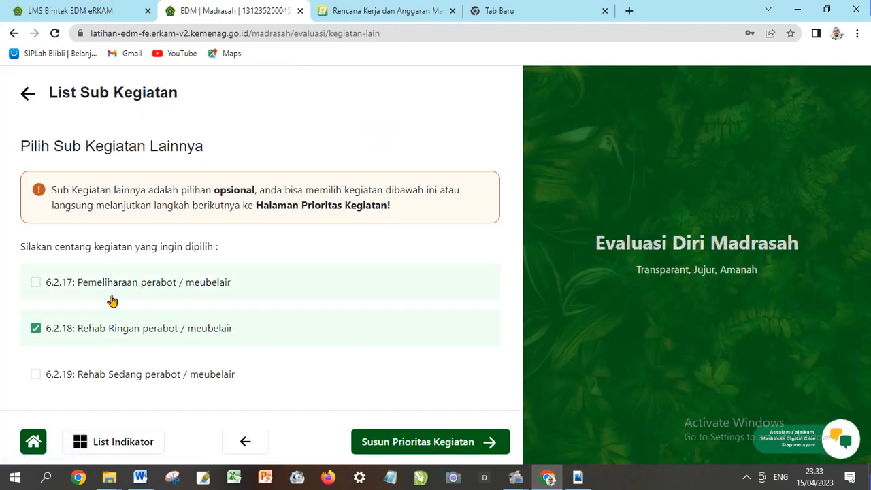
Browse the List Sub Kegiatan, ticking then unticking 6.3.37 Pemasangan Instalasi telepon
{"action": "scroll", "coordinate": [110, 300], "scroll_direction": "down", "scroll_amount": 2}
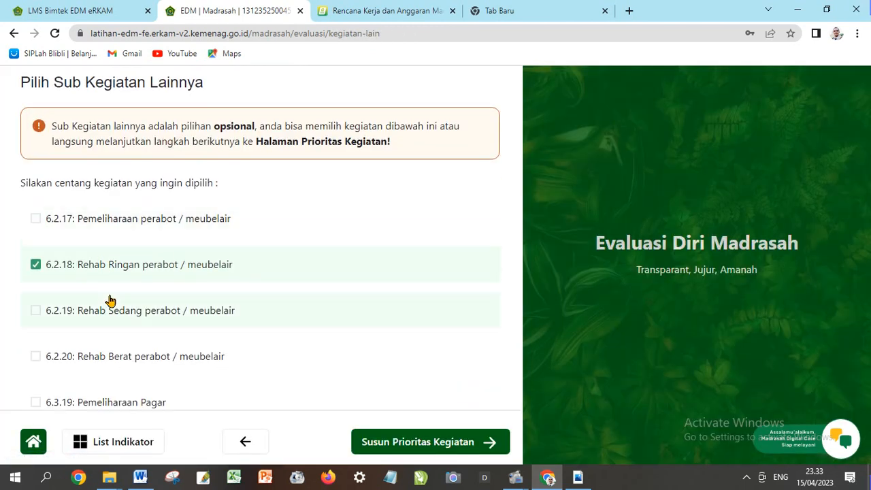
{"action": "scroll", "coordinate": [111, 300], "scroll_direction": "down", "scroll_amount": 1}
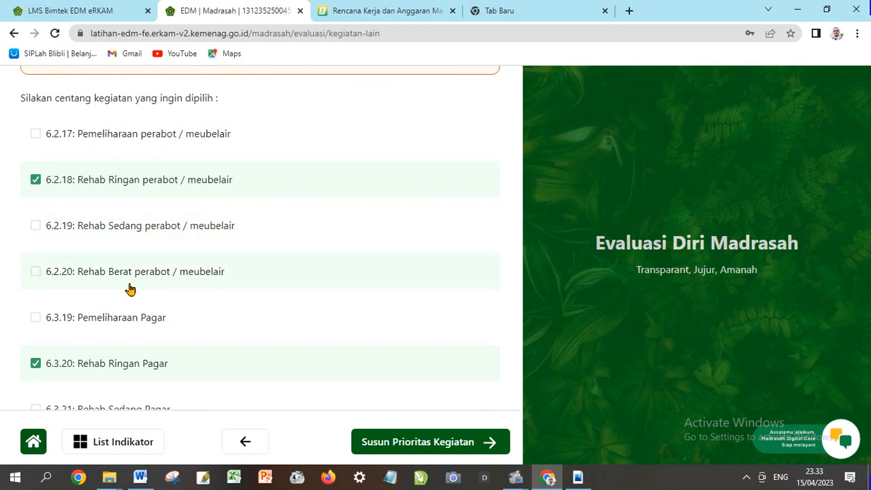
{"action": "scroll", "coordinate": [130, 289], "scroll_direction": "down", "scroll_amount": 1}
{"action": "scroll", "coordinate": [129, 290], "scroll_direction": "down", "scroll_amount": 3}
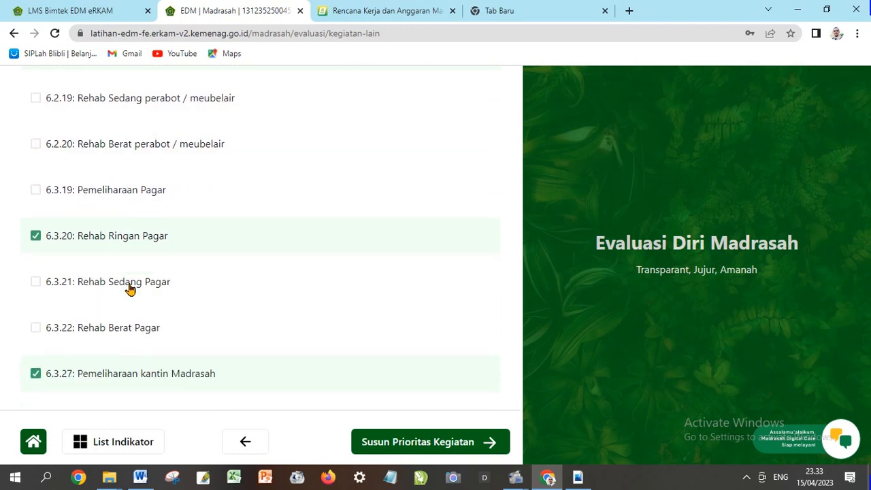
{"action": "scroll", "coordinate": [130, 290], "scroll_direction": "down", "scroll_amount": 1}
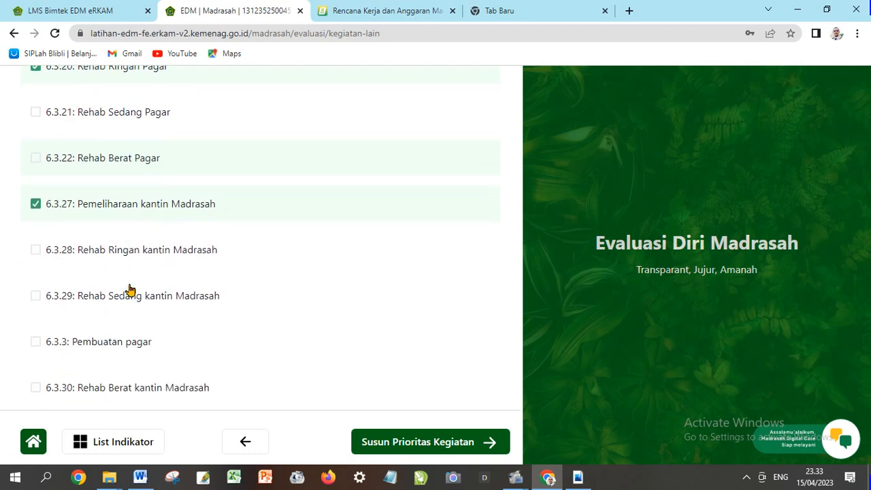
{"action": "scroll", "coordinate": [140, 311], "scroll_direction": "down", "scroll_amount": 1}
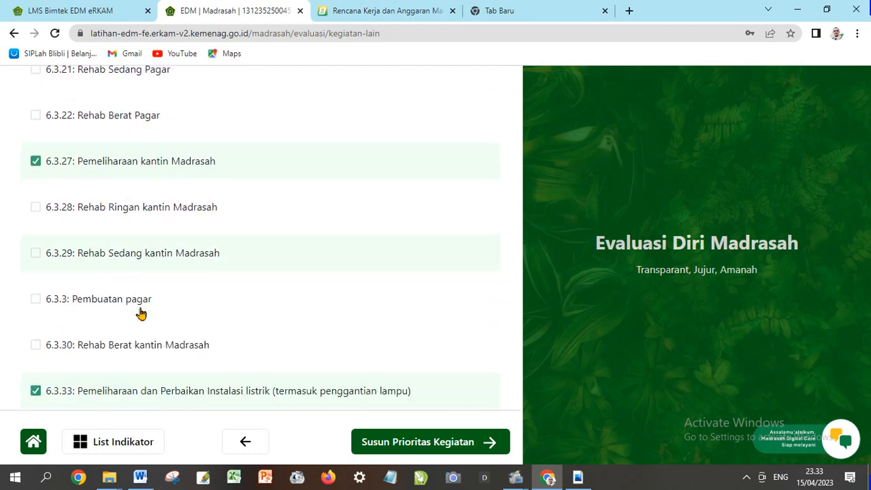
{"action": "scroll", "coordinate": [140, 311], "scroll_direction": "down", "scroll_amount": 1}
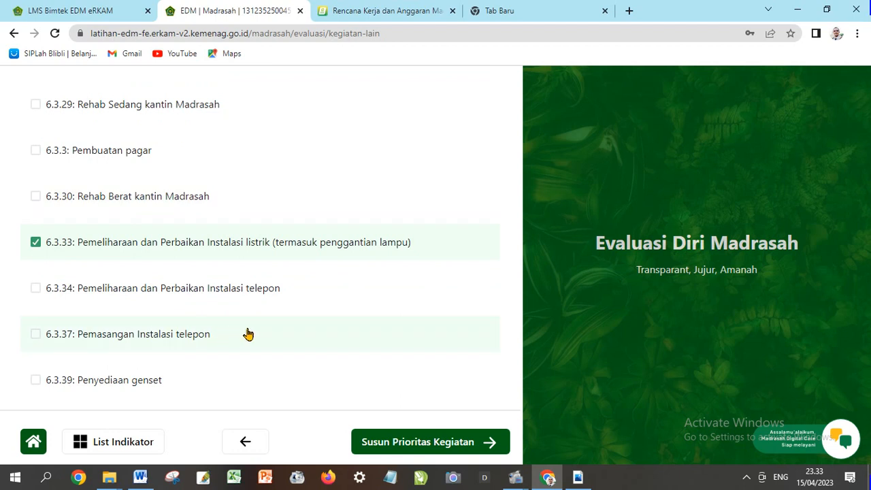
{"action": "scroll", "coordinate": [259, 334], "scroll_direction": "down", "scroll_amount": 1}
{"action": "scroll", "coordinate": [259, 334], "scroll_direction": "down", "scroll_amount": 1}
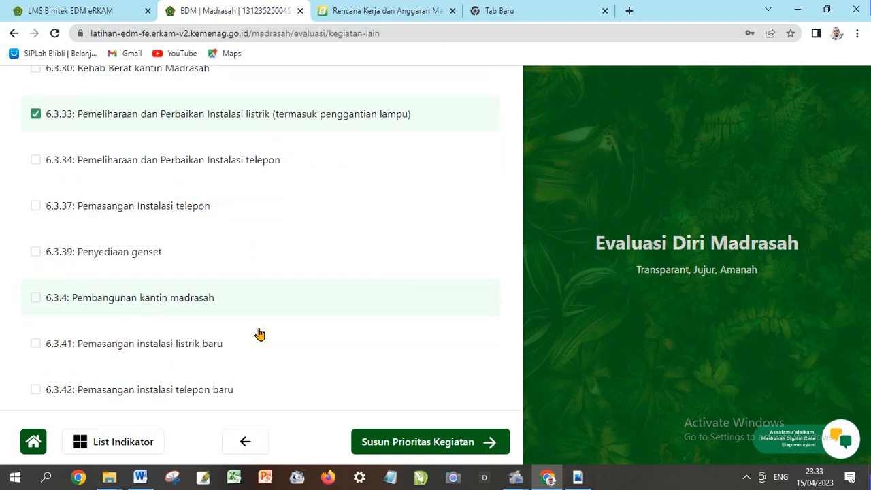
{"action": "scroll", "coordinate": [259, 334], "scroll_direction": "down", "scroll_amount": 1}
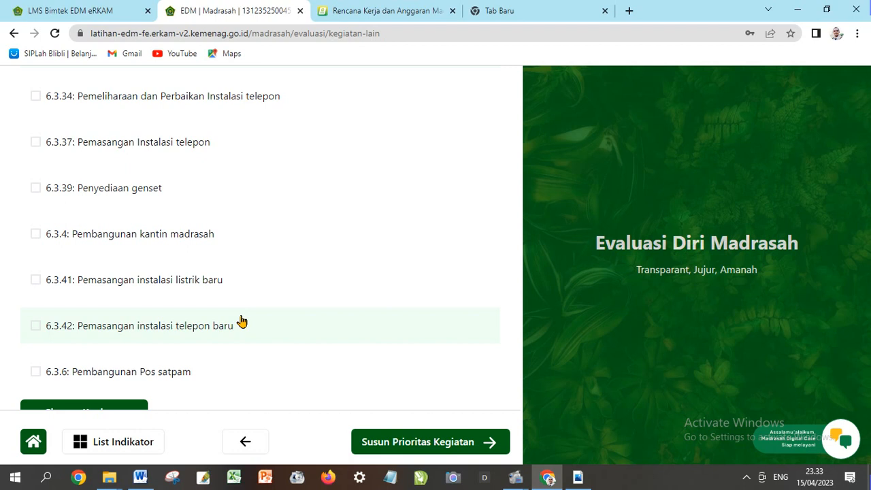
{"action": "scroll", "coordinate": [242, 320], "scroll_direction": "down", "scroll_amount": 1}
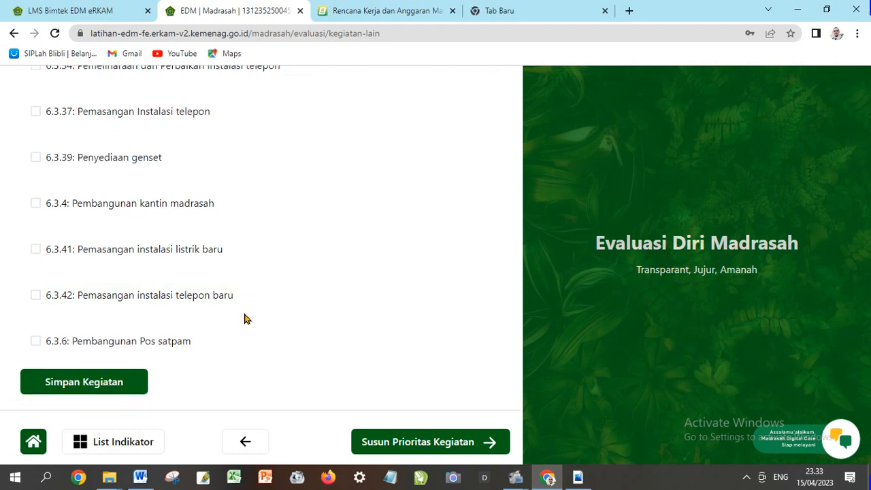
{"action": "scroll", "coordinate": [231, 318], "scroll_direction": "up", "scroll_amount": 1}
{"action": "scroll", "coordinate": [219, 318], "scroll_direction": "up", "scroll_amount": 1}
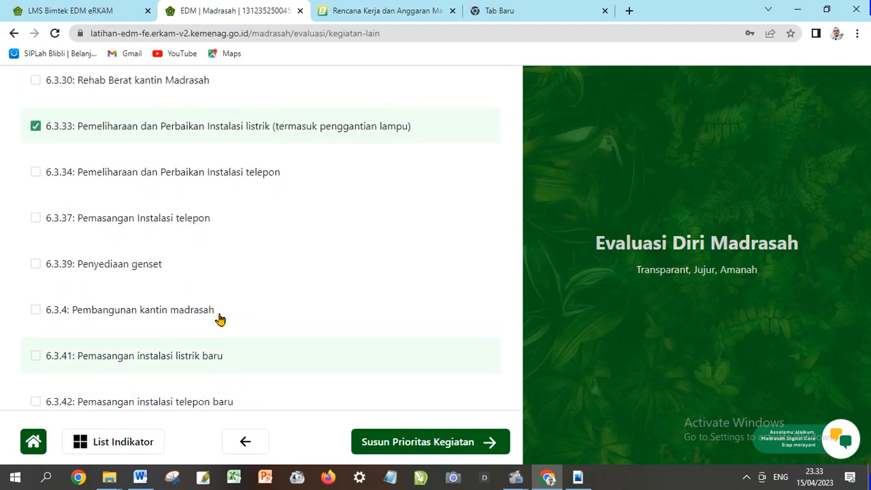
{"action": "left_click", "coordinate": [36, 219]}
{"action": "left_click", "coordinate": [35, 219]}
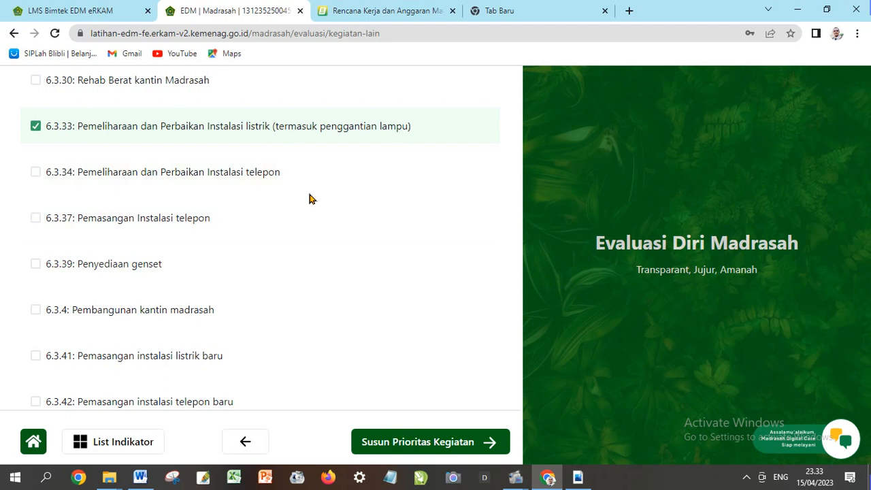
Keep the current sub-activity ticks and proceed to Susun Prioritas Kegiatan
{"action": "scroll", "coordinate": [308, 197], "scroll_direction": "up", "scroll_amount": 2}
{"action": "scroll", "coordinate": [306, 200], "scroll_direction": "up", "scroll_amount": 2}
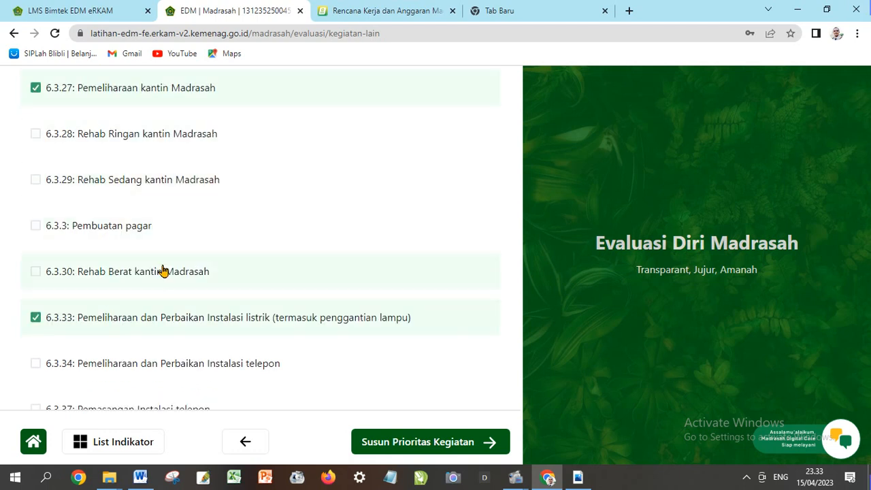
{"action": "scroll", "coordinate": [177, 271], "scroll_direction": "up", "scroll_amount": 4}
{"action": "scroll", "coordinate": [197, 245], "scroll_direction": "up", "scroll_amount": 5}
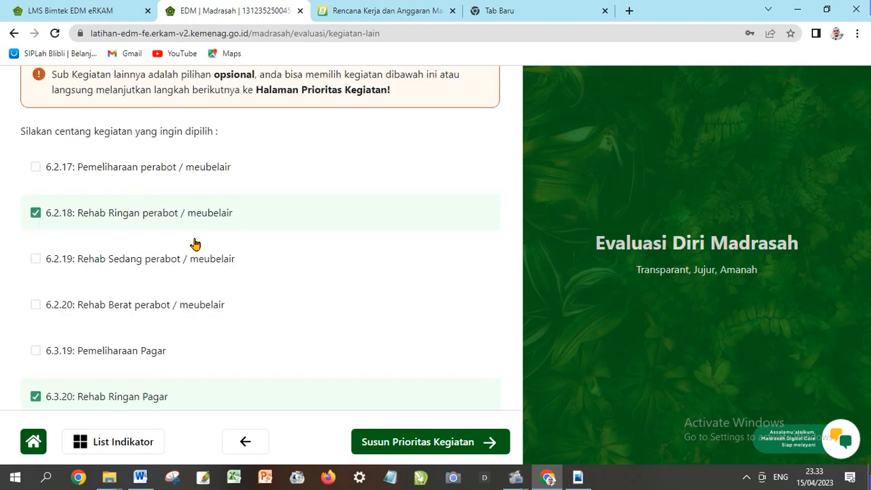
{"action": "scroll", "coordinate": [204, 258], "scroll_direction": "down", "scroll_amount": 2}
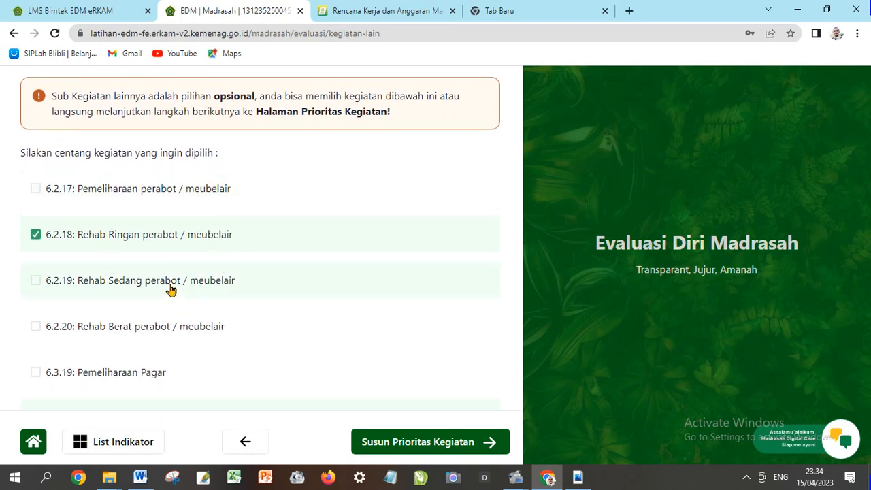
{"action": "scroll", "coordinate": [172, 291], "scroll_direction": "down", "scroll_amount": 2}
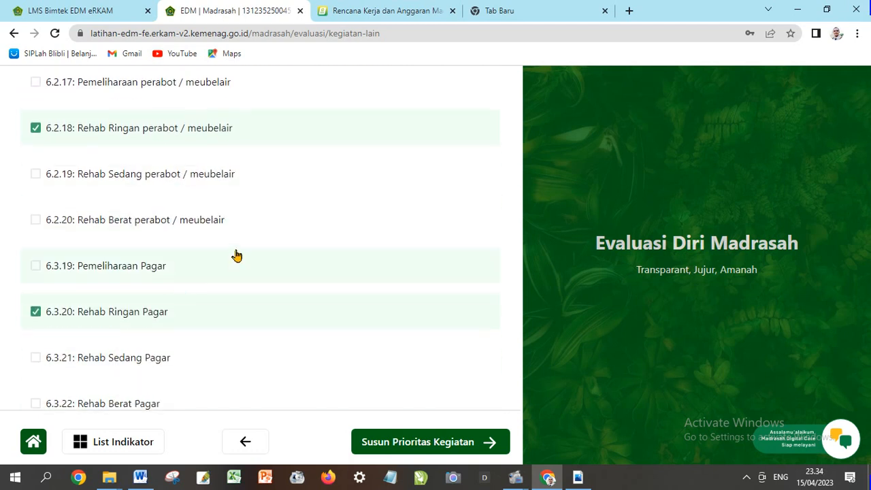
{"action": "scroll", "coordinate": [252, 273], "scroll_direction": "down", "scroll_amount": 1}
{"action": "scroll", "coordinate": [252, 273], "scroll_direction": "down", "scroll_amount": 1}
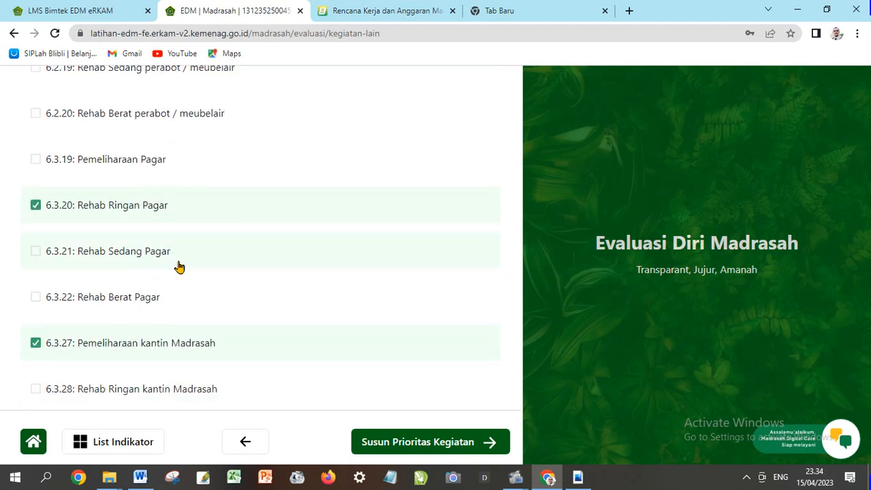
{"action": "scroll", "coordinate": [179, 266], "scroll_direction": "down", "scroll_amount": 1}
{"action": "scroll", "coordinate": [184, 266], "scroll_direction": "down", "scroll_amount": 1}
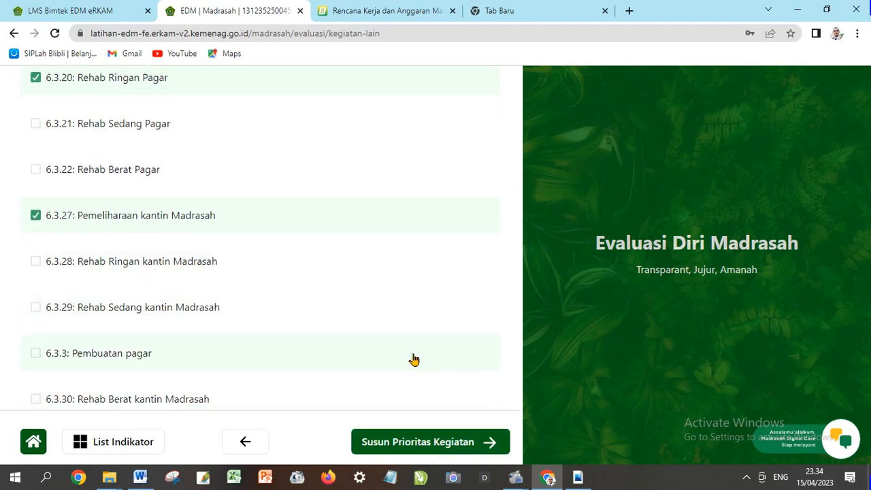
{"action": "left_click", "coordinate": [420, 442]}
{"action": "scroll", "coordinate": [284, 316], "scroll_direction": "down", "scroll_amount": 3}
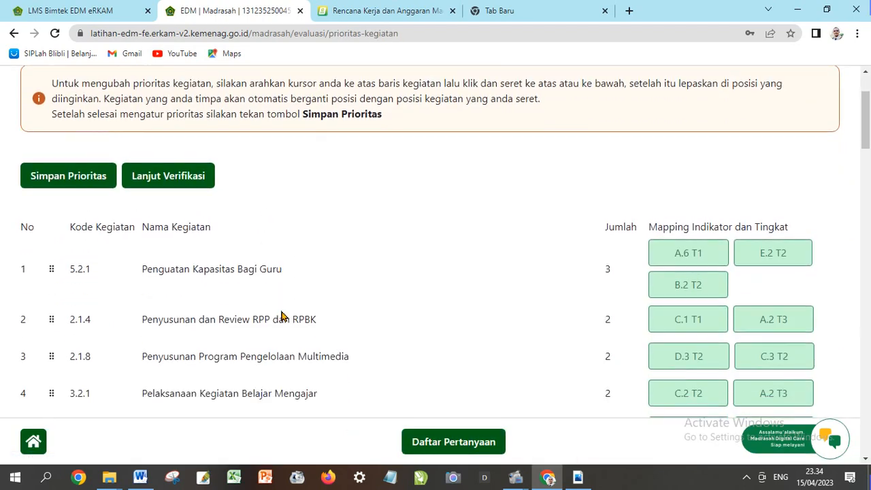
{"action": "scroll", "coordinate": [266, 282], "scroll_direction": "down", "scroll_amount": 2}
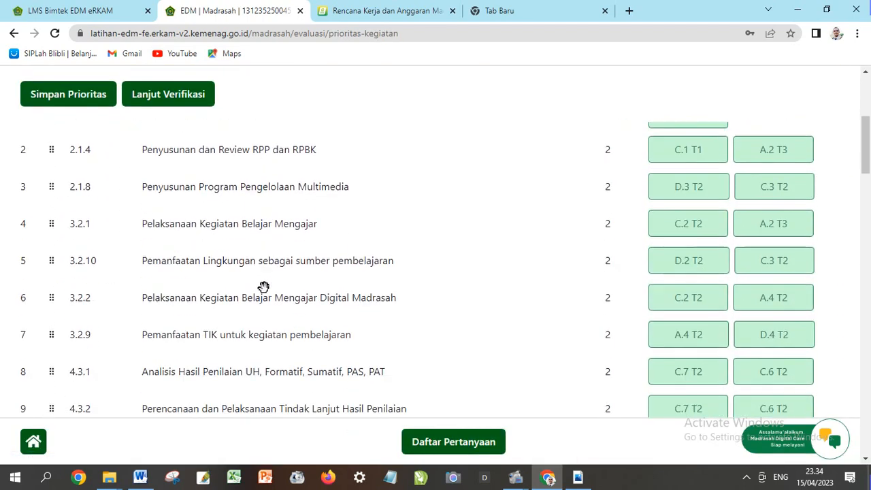
{"action": "scroll", "coordinate": [228, 298], "scroll_direction": "down", "scroll_amount": 1}
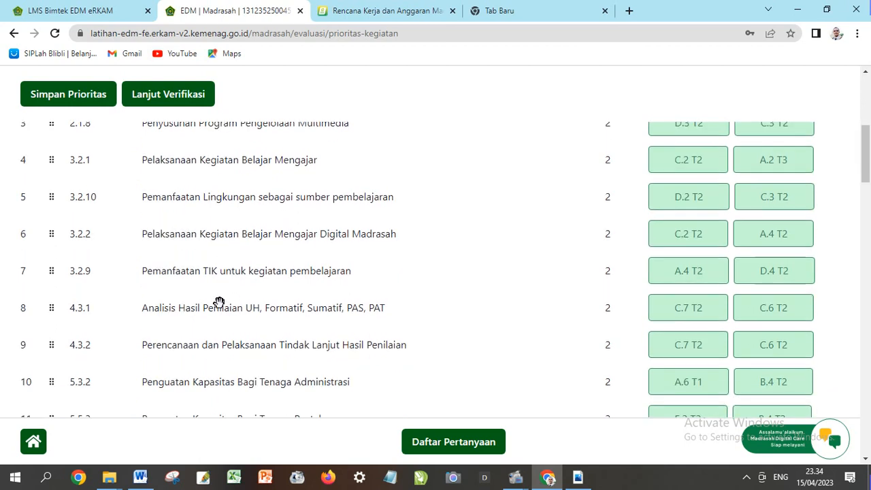
{"action": "scroll", "coordinate": [219, 298], "scroll_direction": "down", "scroll_amount": 1}
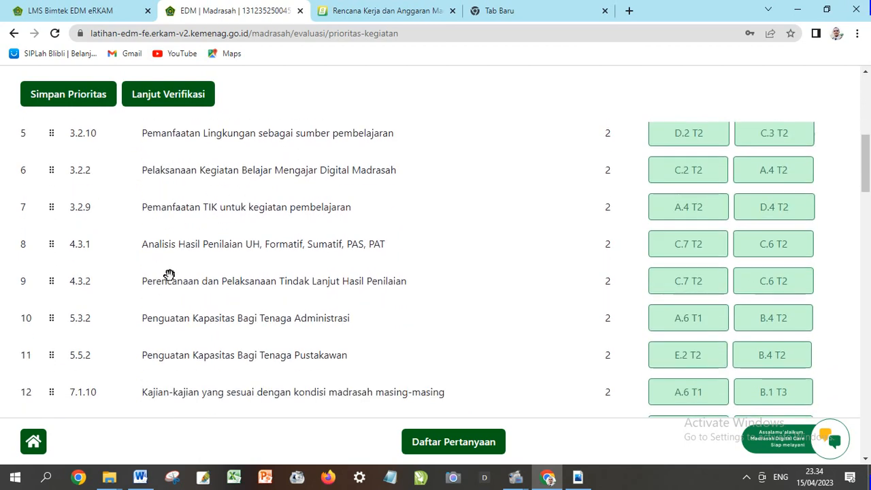
{"action": "scroll", "coordinate": [214, 282], "scroll_direction": "down", "scroll_amount": 2}
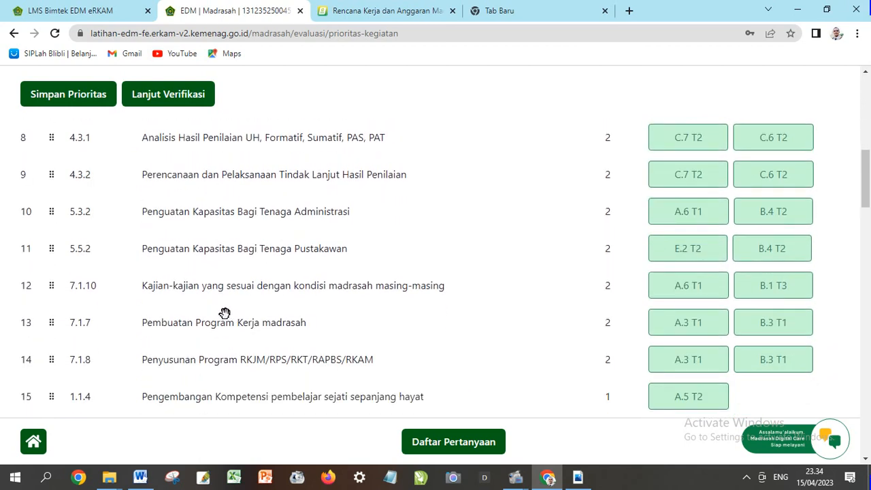
{"action": "scroll", "coordinate": [225, 316], "scroll_direction": "down", "scroll_amount": 3}
{"action": "scroll", "coordinate": [222, 322], "scroll_direction": "down", "scroll_amount": 1}
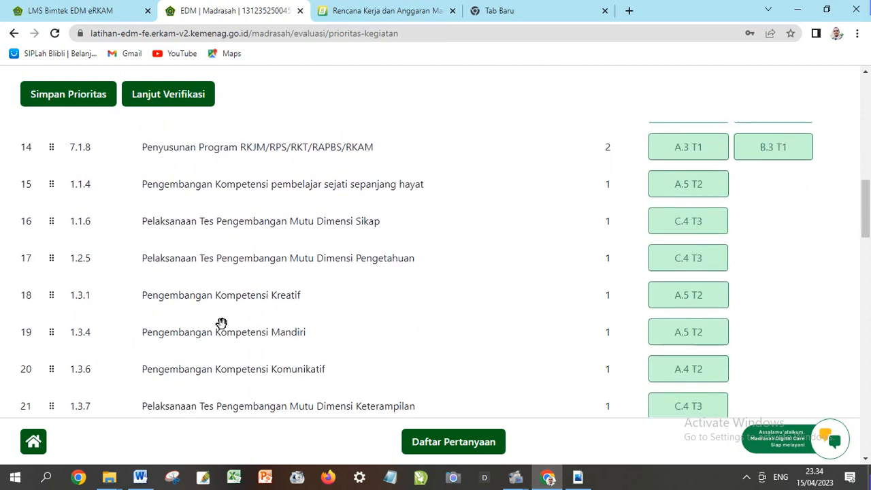
{"action": "scroll", "coordinate": [222, 323], "scroll_direction": "down", "scroll_amount": 4}
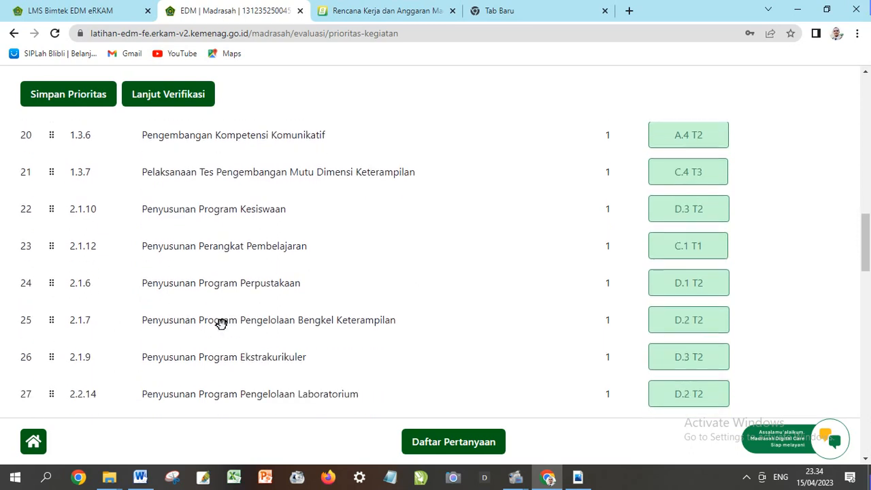
{"action": "scroll", "coordinate": [222, 323], "scroll_direction": "down", "scroll_amount": 1}
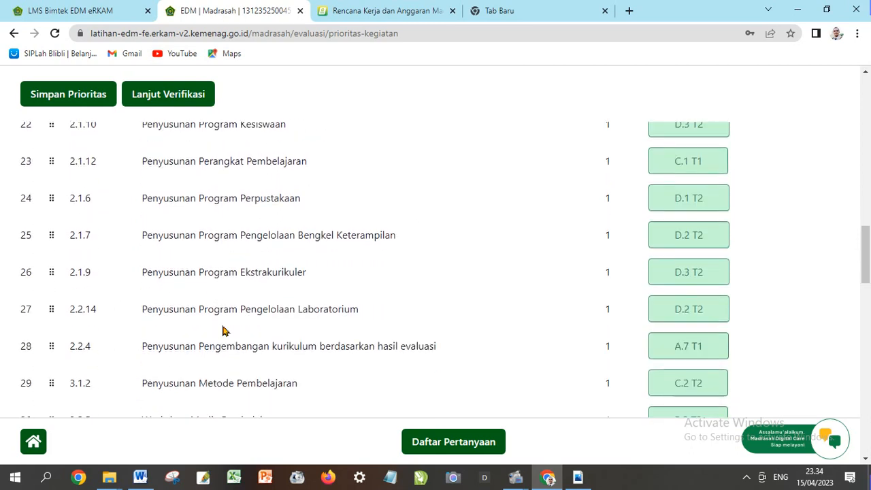
{"action": "scroll", "coordinate": [224, 330], "scroll_direction": "down", "scroll_amount": 1}
{"action": "scroll", "coordinate": [225, 331], "scroll_direction": "down", "scroll_amount": 2}
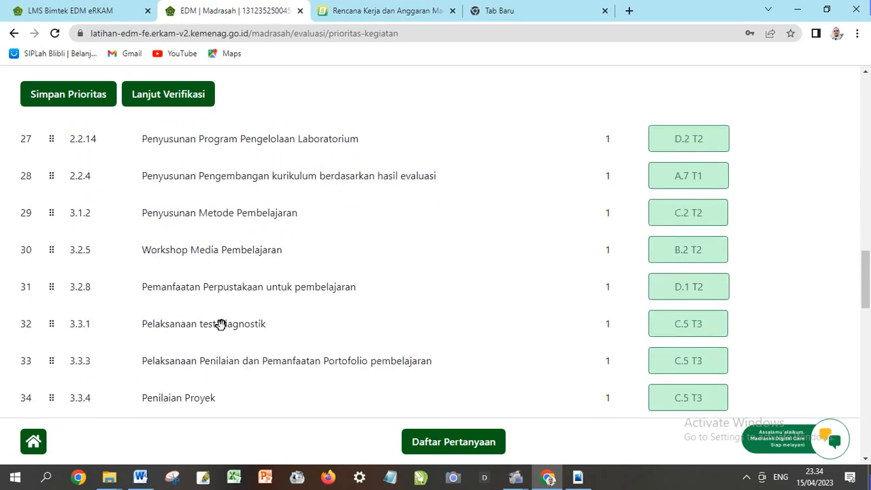
{"action": "scroll", "coordinate": [220, 324], "scroll_direction": "down", "scroll_amount": 1}
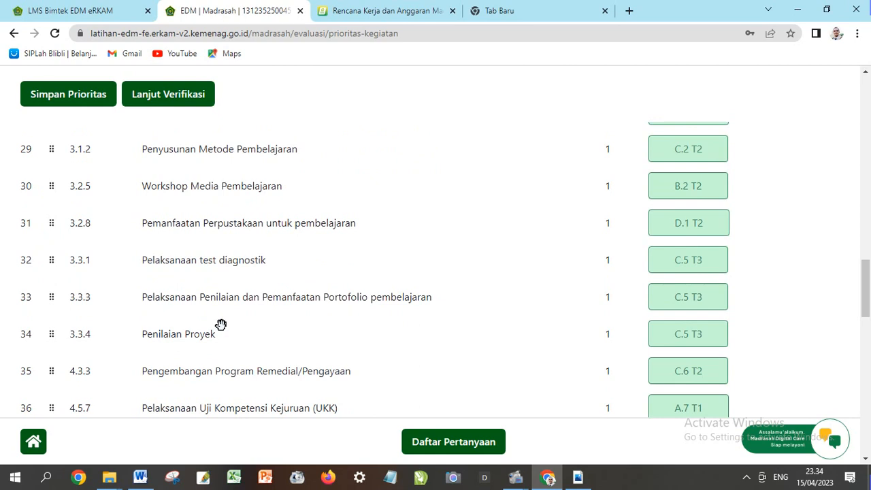
{"action": "scroll", "coordinate": [221, 325], "scroll_direction": "down", "scroll_amount": 3}
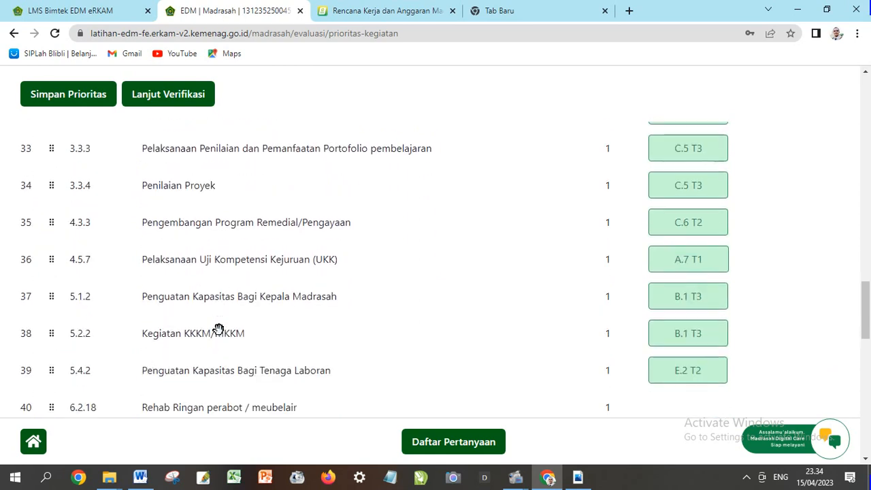
{"action": "scroll", "coordinate": [217, 328], "scroll_direction": "up", "scroll_amount": 1}
{"action": "scroll", "coordinate": [218, 328], "scroll_direction": "up", "scroll_amount": 12}
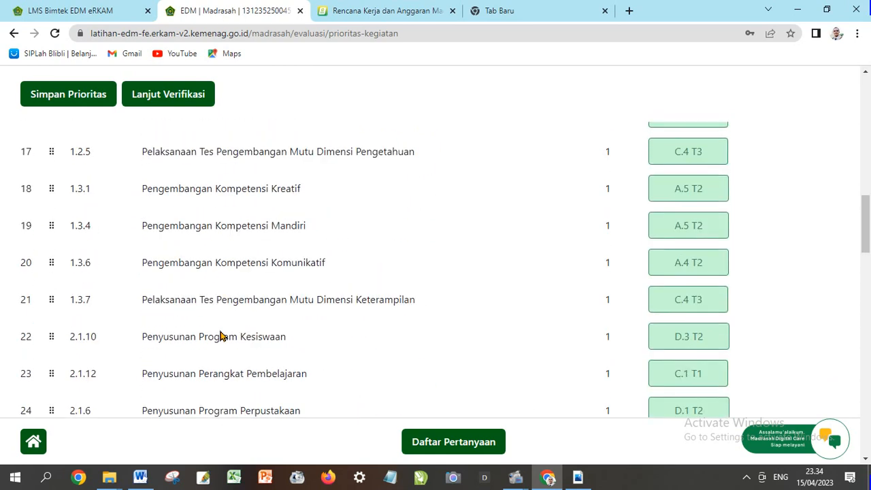
{"action": "scroll", "coordinate": [220, 336], "scroll_direction": "up", "scroll_amount": 10}
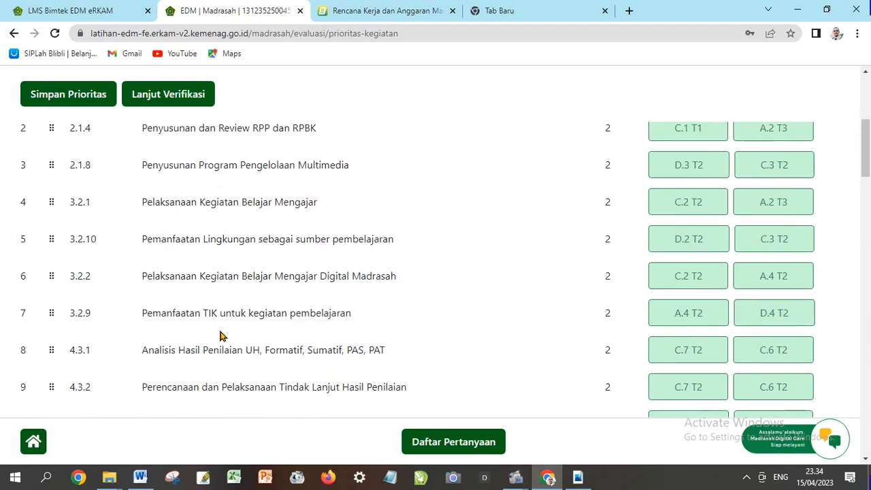
{"action": "scroll", "coordinate": [220, 336], "scroll_direction": "down", "scroll_amount": 1}
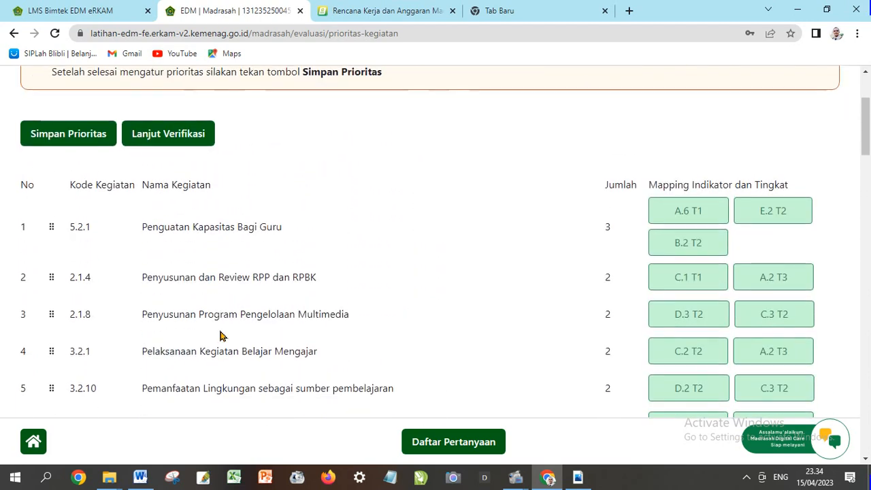
{"action": "scroll", "coordinate": [220, 336], "scroll_direction": "down", "scroll_amount": 1}
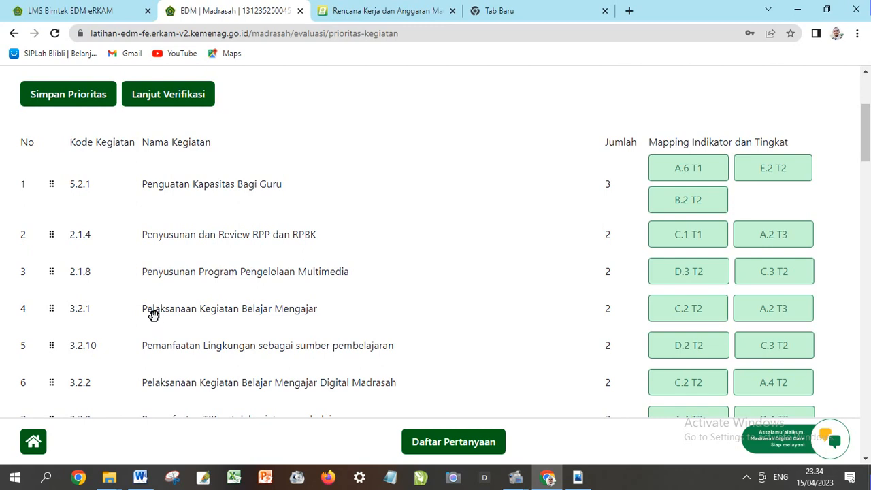
Drag Pelaksanaan Kegiatan Belajar Mengajar from row 4 to first priority
{"action": "left_click_drag", "start_coordinate": [156, 307], "coordinate": [165, 193]}
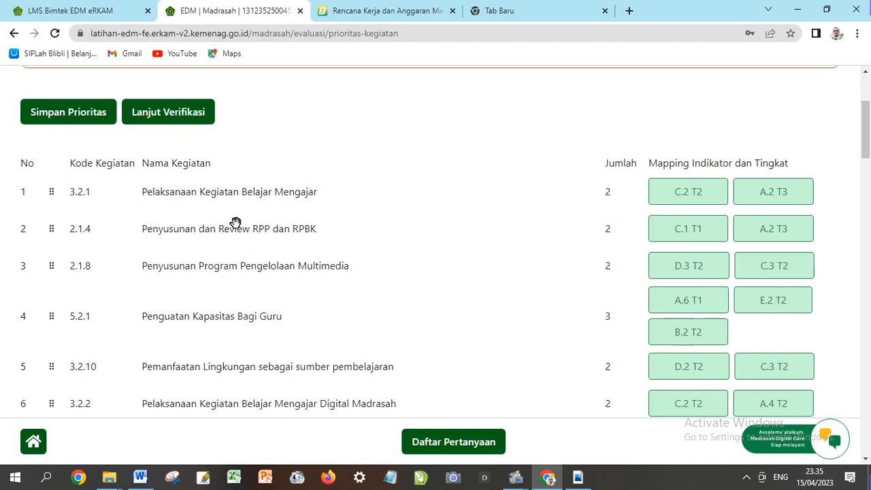
{"action": "scroll", "coordinate": [238, 232], "scroll_direction": "down", "scroll_amount": 8}
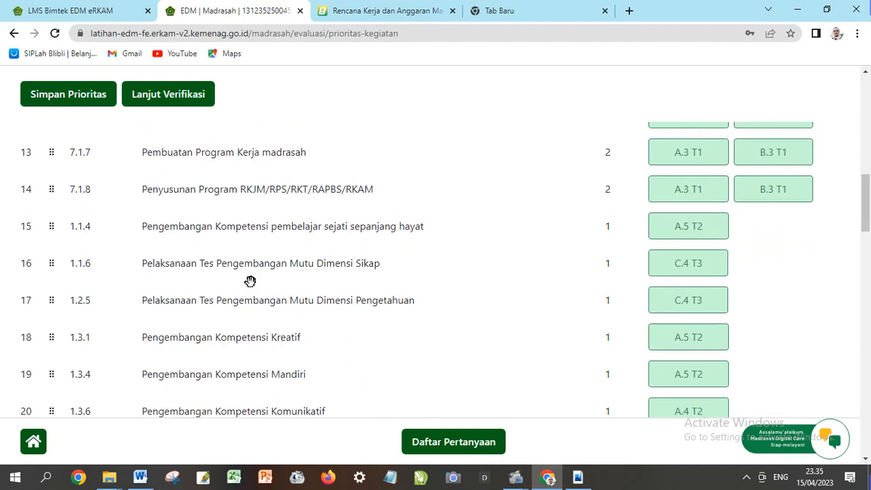
{"action": "scroll", "coordinate": [250, 281], "scroll_direction": "down", "scroll_amount": 4}
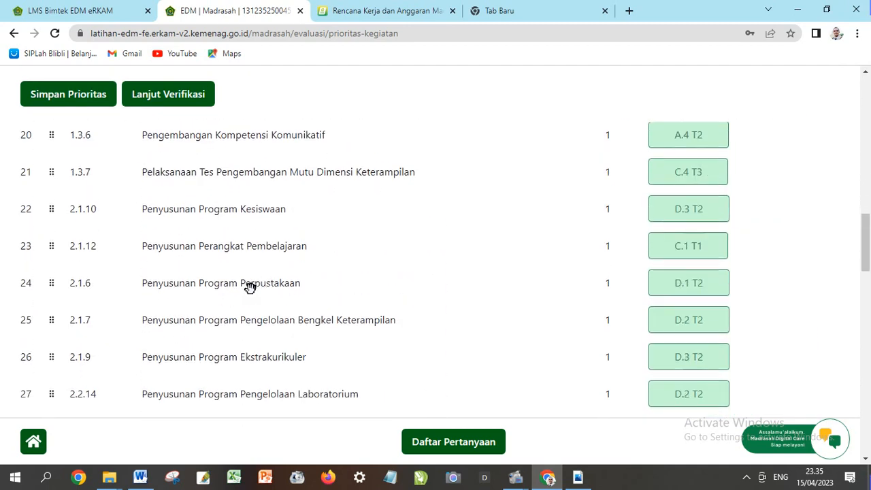
{"action": "scroll", "coordinate": [250, 287], "scroll_direction": "down", "scroll_amount": 3}
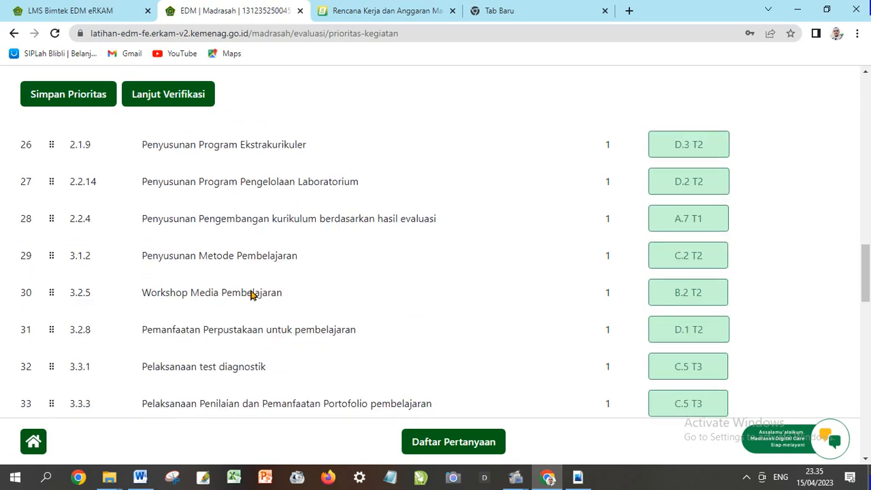
{"action": "scroll", "coordinate": [250, 294], "scroll_direction": "up", "scroll_amount": 3}
{"action": "scroll", "coordinate": [249, 288], "scroll_direction": "up", "scroll_amount": 5}
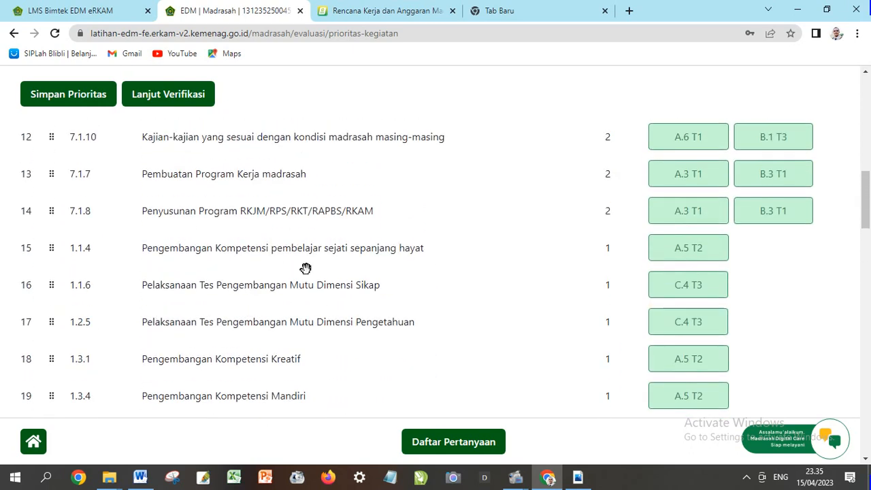
{"action": "scroll", "coordinate": [252, 296], "scroll_direction": "up", "scroll_amount": 1}
{"action": "scroll", "coordinate": [252, 297], "scroll_direction": "up", "scroll_amount": 2}
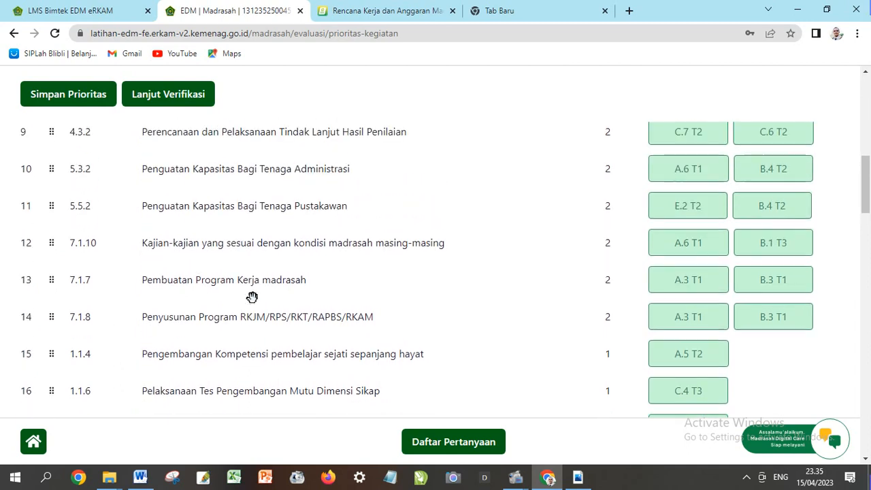
{"action": "scroll", "coordinate": [251, 296], "scroll_direction": "up", "scroll_amount": 2}
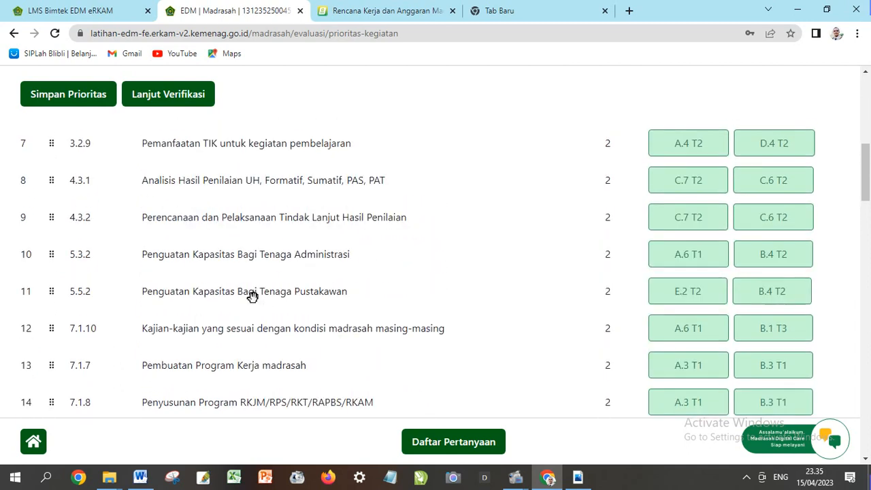
{"action": "scroll", "coordinate": [252, 296], "scroll_direction": "up", "scroll_amount": 5}
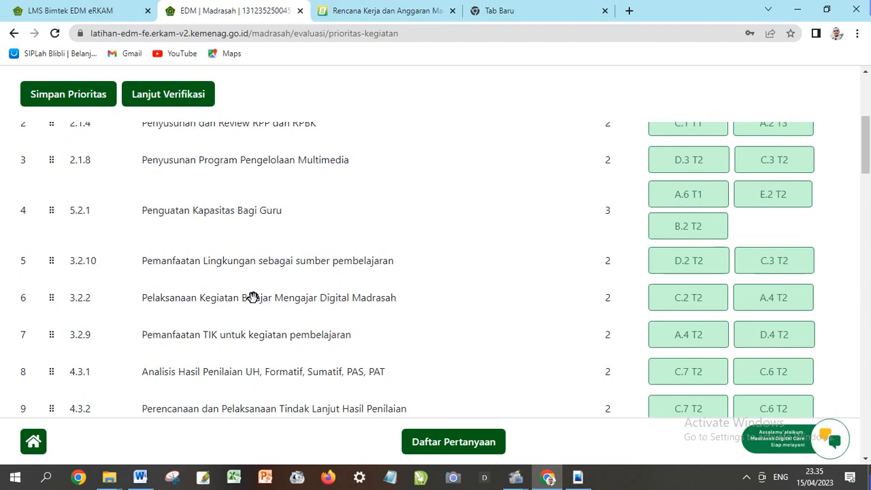
{"action": "scroll", "coordinate": [251, 298], "scroll_direction": "up", "scroll_amount": 4}
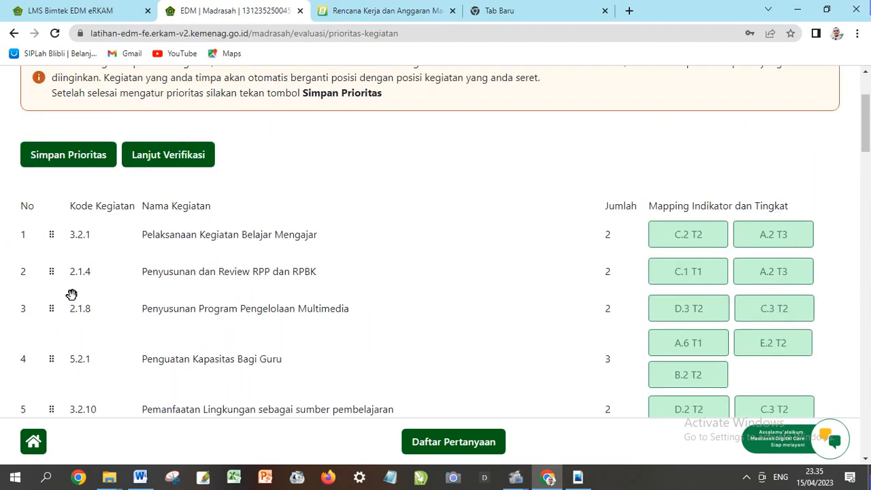
Check the new order: 3.2.1, 2.1.4, 2.1.8 leading, 5.2.1 Penguatan Kapasitas Bagi Guru fourth
{"action": "scroll", "coordinate": [140, 305], "scroll_direction": "down", "scroll_amount": 1}
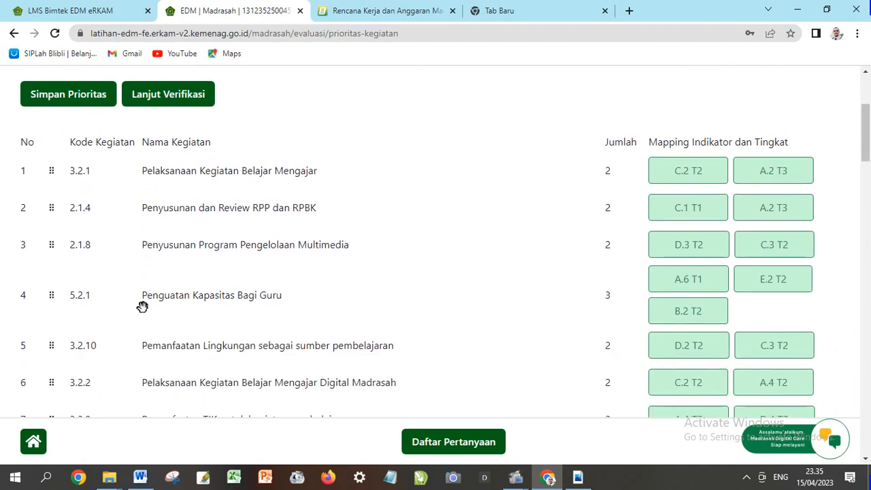
{"action": "scroll", "coordinate": [202, 303], "scroll_direction": "up", "scroll_amount": 1}
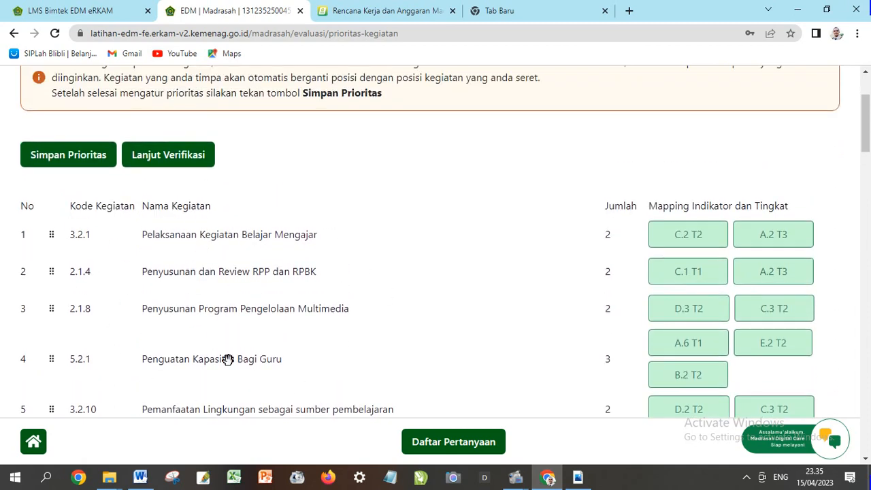
{"action": "scroll", "coordinate": [309, 282], "scroll_direction": "down", "scroll_amount": 1}
{"action": "scroll", "coordinate": [309, 282], "scroll_direction": "down", "scroll_amount": 1}
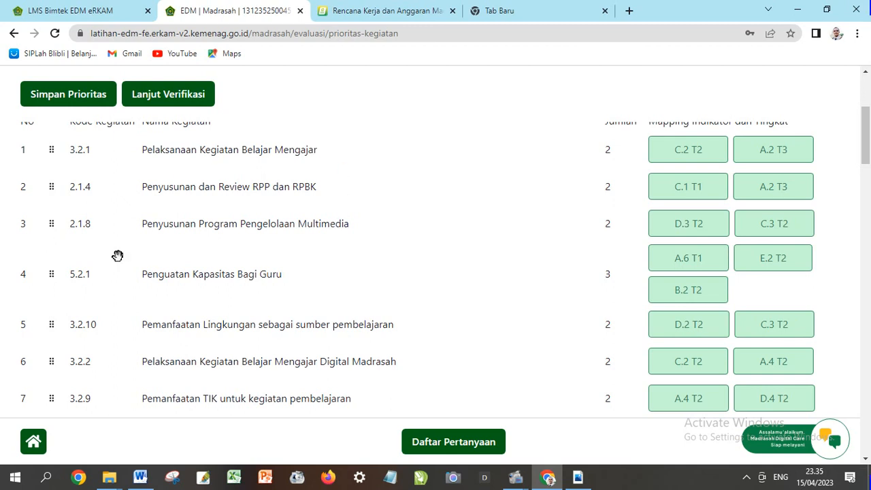
{"action": "scroll", "coordinate": [265, 275], "scroll_direction": "down", "scroll_amount": 2}
{"action": "scroll", "coordinate": [270, 290], "scroll_direction": "down", "scroll_amount": 10}
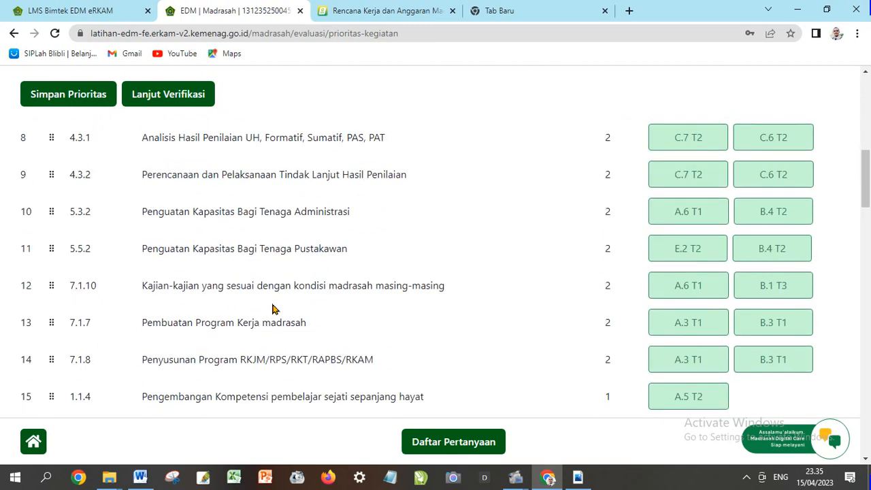
{"action": "scroll", "coordinate": [274, 320], "scroll_direction": "down", "scroll_amount": 5}
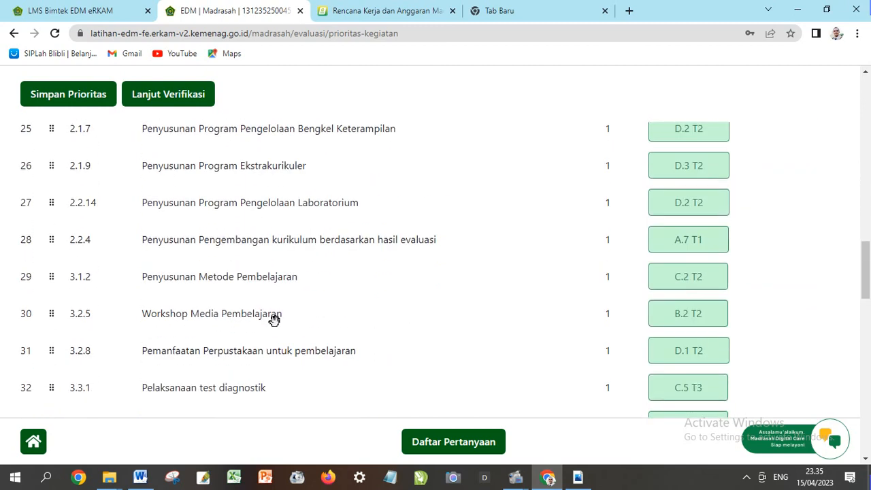
{"action": "scroll", "coordinate": [274, 330], "scroll_direction": "up", "scroll_amount": 4}
{"action": "scroll", "coordinate": [269, 332], "scroll_direction": "up", "scroll_amount": 15}
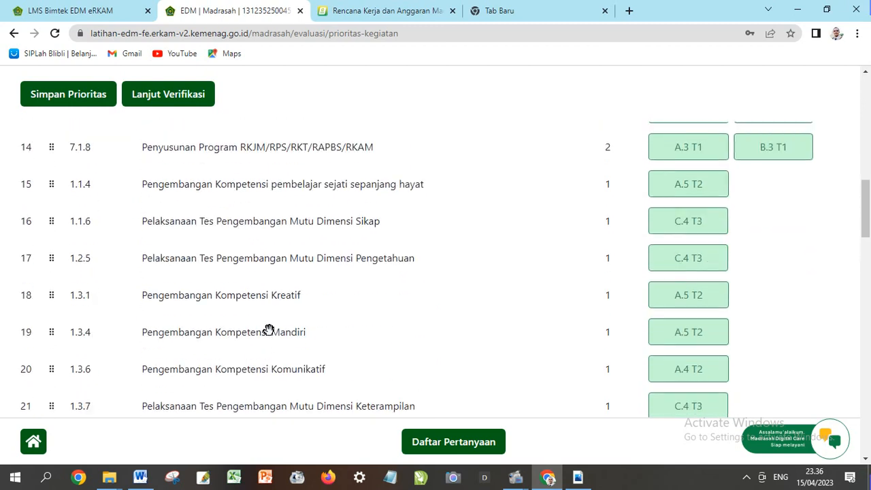
{"action": "scroll", "coordinate": [265, 331], "scroll_direction": "up", "scroll_amount": 2}
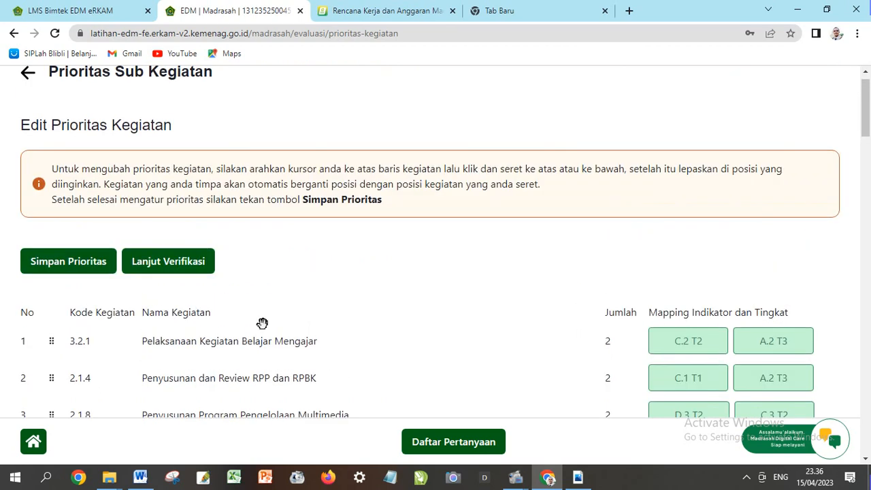
{"action": "scroll", "coordinate": [262, 325], "scroll_direction": "down", "scroll_amount": 2}
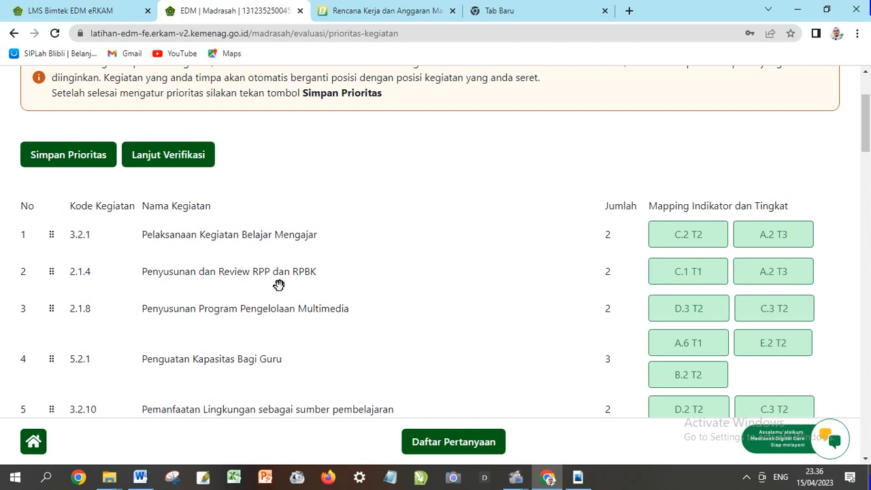
{"action": "scroll", "coordinate": [280, 287], "scroll_direction": "down", "scroll_amount": 1}
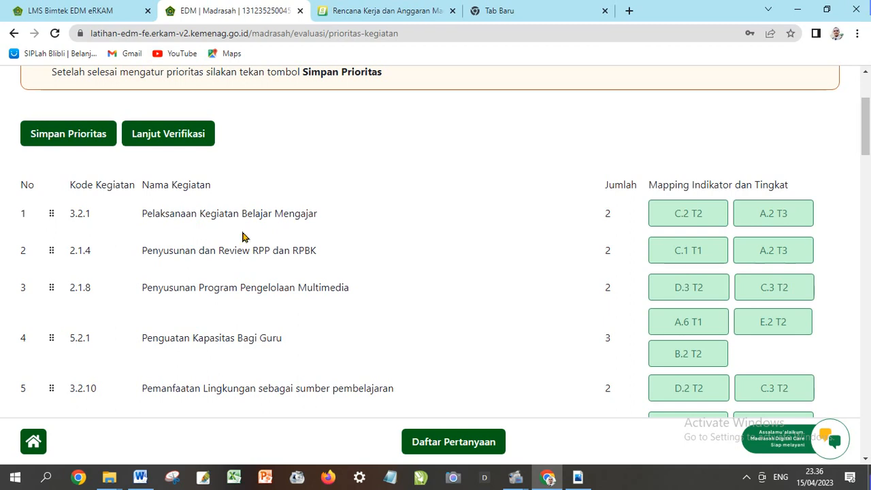
{"action": "scroll", "coordinate": [242, 236], "scroll_direction": "up", "scroll_amount": 1}
{"action": "scroll", "coordinate": [326, 238], "scroll_direction": "down", "scroll_amount": 1}
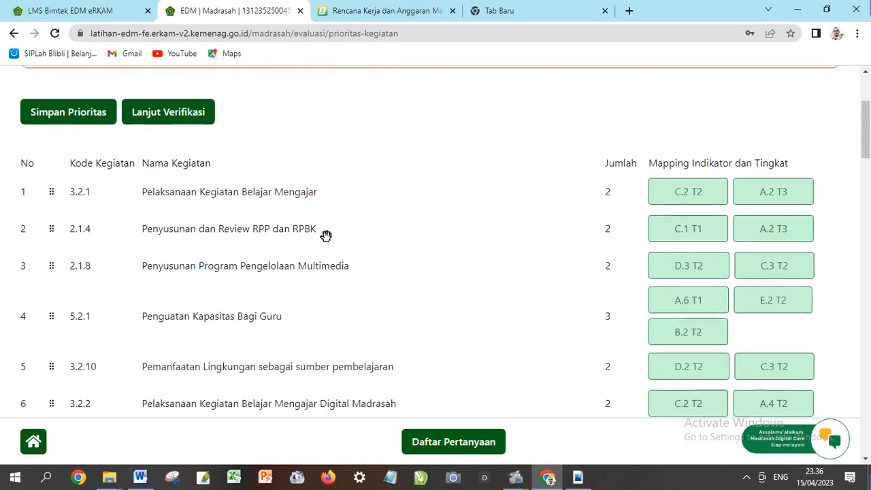
{"action": "scroll", "coordinate": [299, 238], "scroll_direction": "up", "scroll_amount": 1}
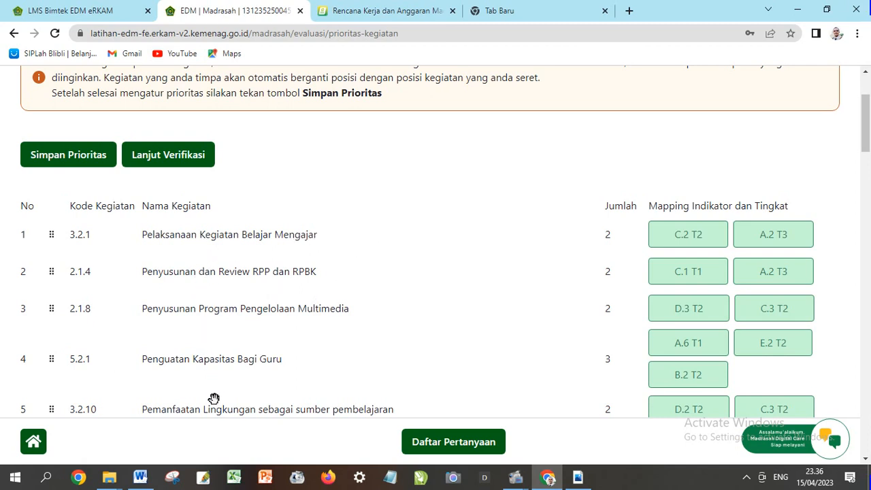
{"action": "scroll", "coordinate": [218, 307], "scroll_direction": "up", "scroll_amount": 1}
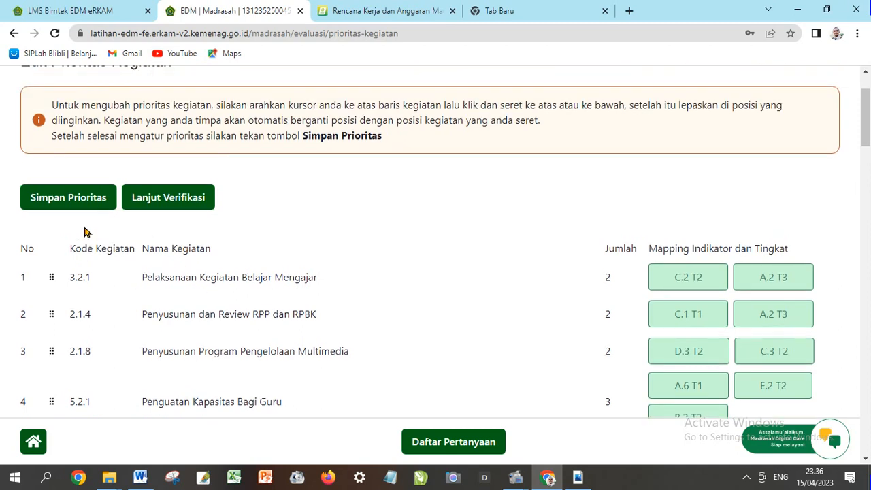
Save the priority order 3.2.1, 2.1.4, 2.1.8, 5.2.1 through 7.1.10 with Simpan Prioritas
{"action": "left_click", "coordinate": [77, 202]}
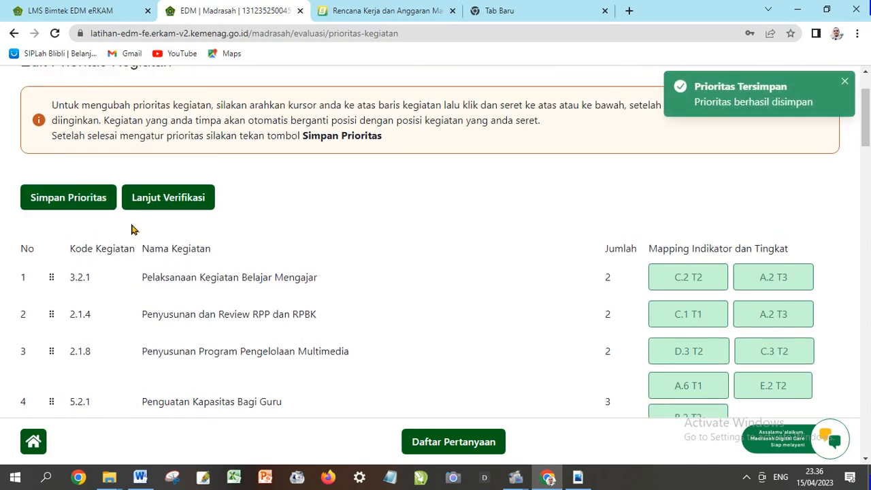
{"action": "scroll", "coordinate": [300, 243], "scroll_direction": "down", "scroll_amount": 1}
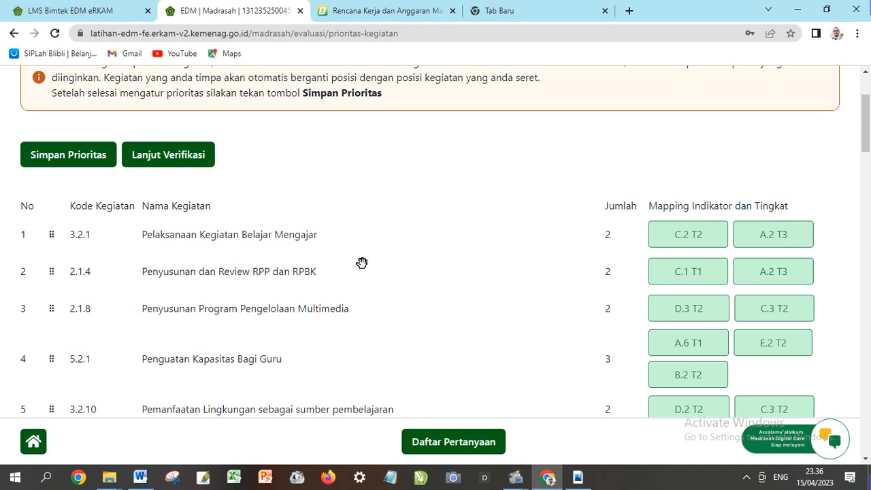
{"action": "scroll", "coordinate": [368, 259], "scroll_direction": "up", "scroll_amount": 1}
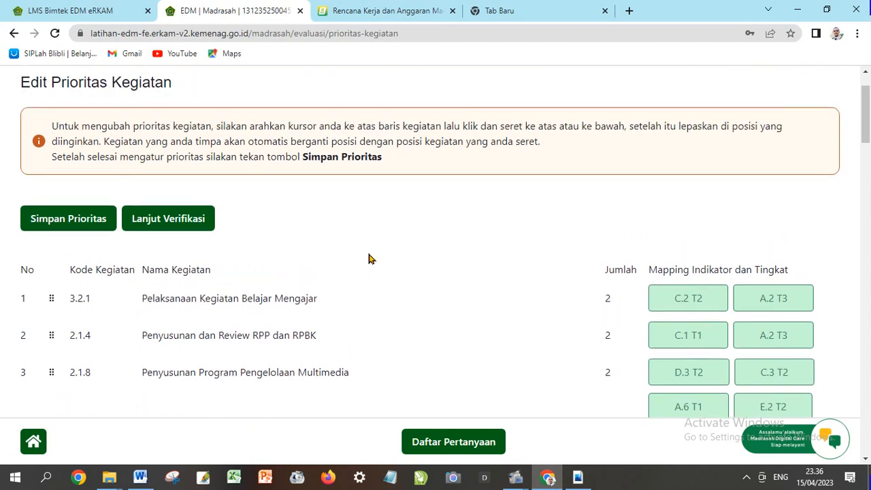
{"action": "scroll", "coordinate": [368, 258], "scroll_direction": "down", "scroll_amount": 5}
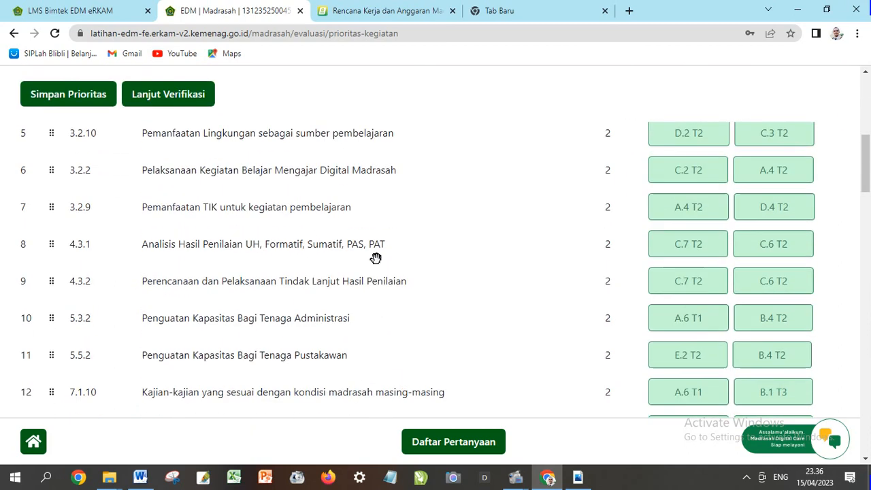
{"action": "scroll", "coordinate": [355, 252], "scroll_direction": "up", "scroll_amount": 2}
{"action": "scroll", "coordinate": [356, 252], "scroll_direction": "up", "scroll_amount": 3}
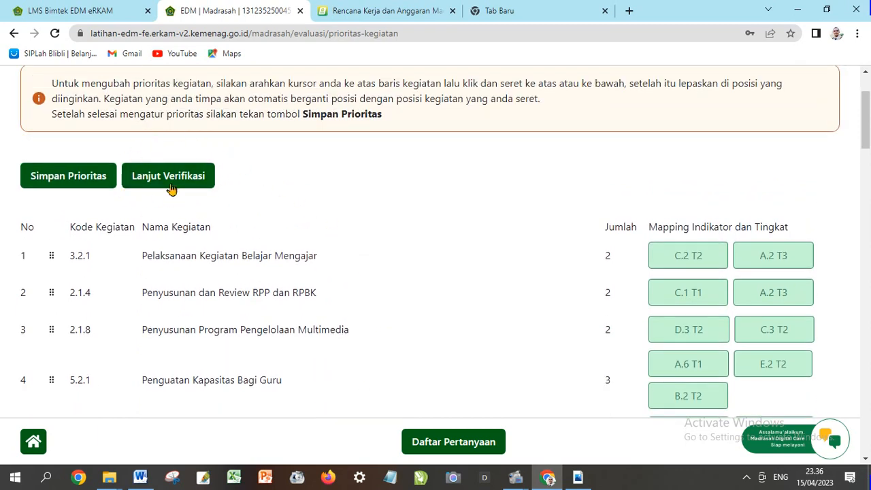
Open Lanjut Verifikasi and review the five CUKUP aspect scores and SKPM total 50.7
{"action": "left_click", "coordinate": [189, 177]}
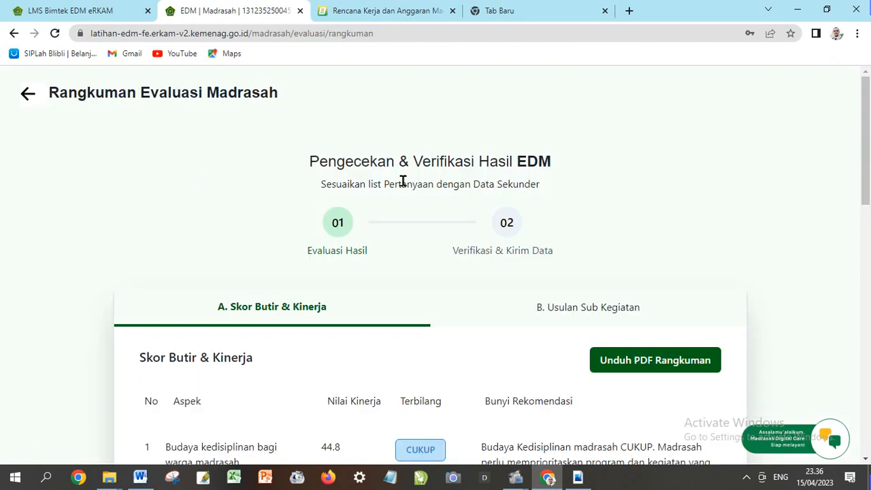
{"action": "scroll", "coordinate": [403, 191], "scroll_direction": "down", "scroll_amount": 8}
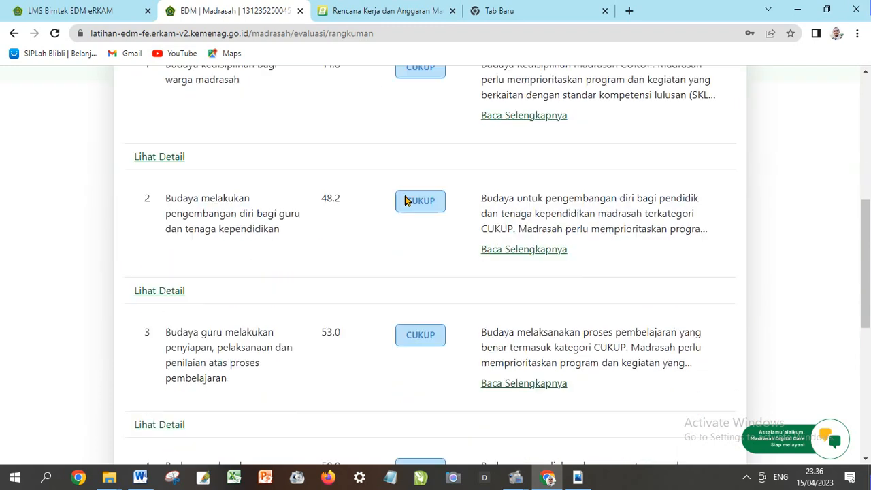
{"action": "scroll", "coordinate": [404, 201], "scroll_direction": "down", "scroll_amount": 4}
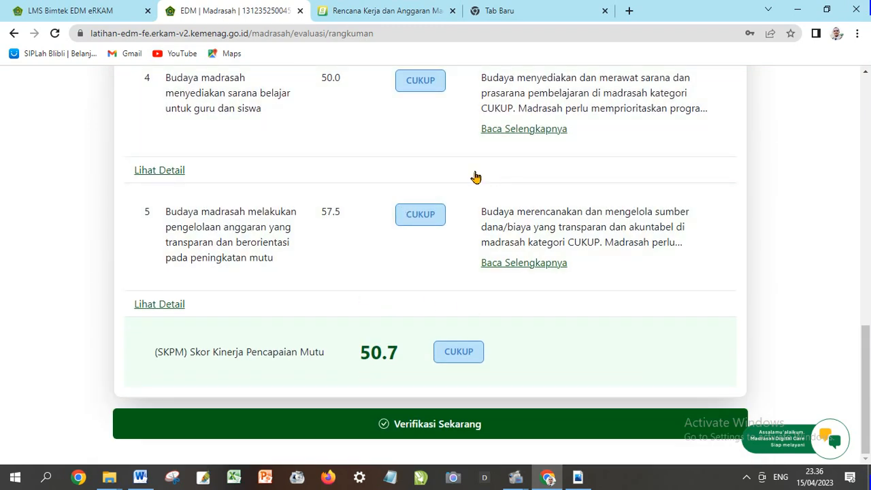
{"action": "scroll", "coordinate": [418, 211], "scroll_direction": "up", "scroll_amount": 2}
{"action": "scroll", "coordinate": [418, 215], "scroll_direction": "up", "scroll_amount": 6}
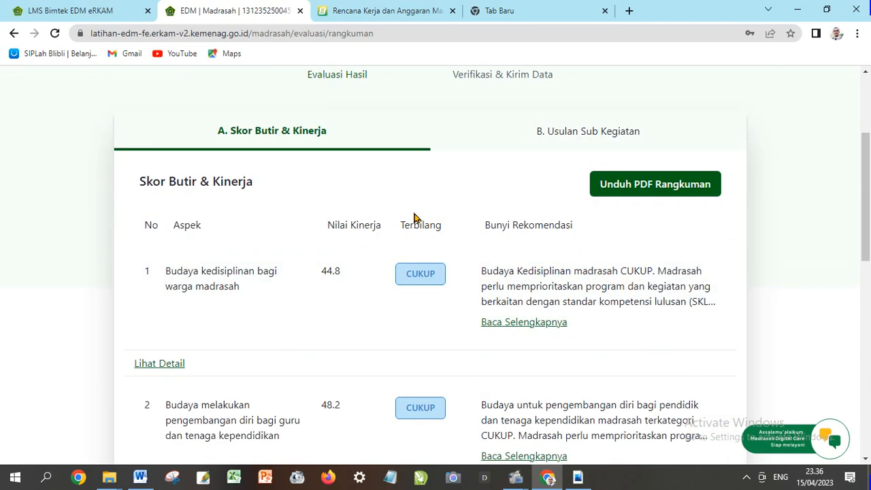
{"action": "scroll", "coordinate": [415, 217], "scroll_direction": "down", "scroll_amount": 1}
{"action": "scroll", "coordinate": [415, 218], "scroll_direction": "down", "scroll_amount": 6}
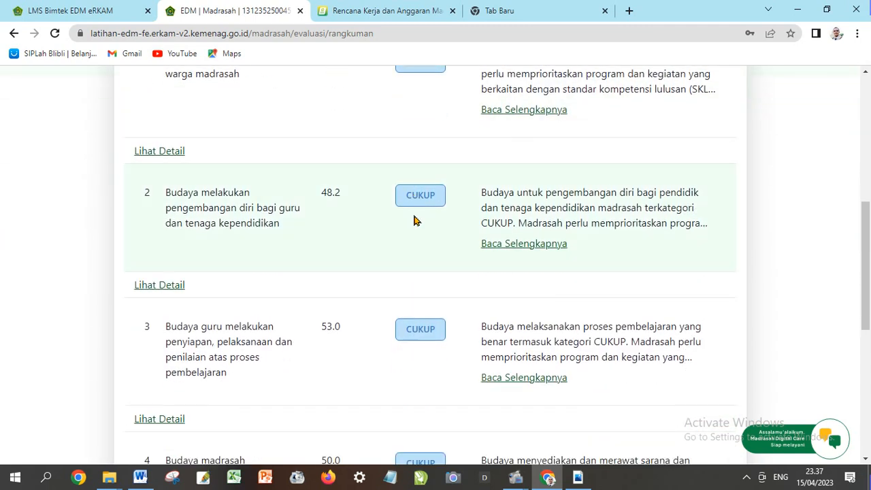
{"action": "scroll", "coordinate": [414, 224], "scroll_direction": "down", "scroll_amount": 1}
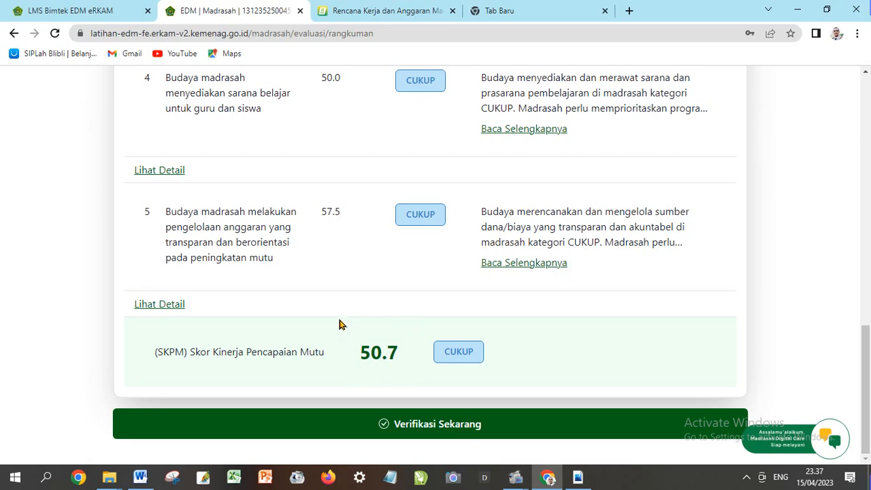
{"action": "scroll", "coordinate": [341, 323], "scroll_direction": "up", "scroll_amount": 6}
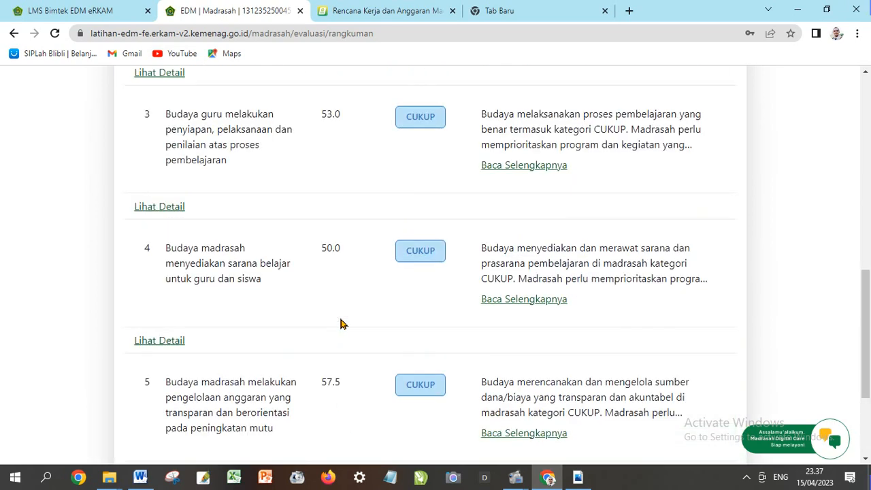
{"action": "scroll", "coordinate": [340, 323], "scroll_direction": "up", "scroll_amount": 3}
{"action": "scroll", "coordinate": [340, 323], "scroll_direction": "down", "scroll_amount": 9}
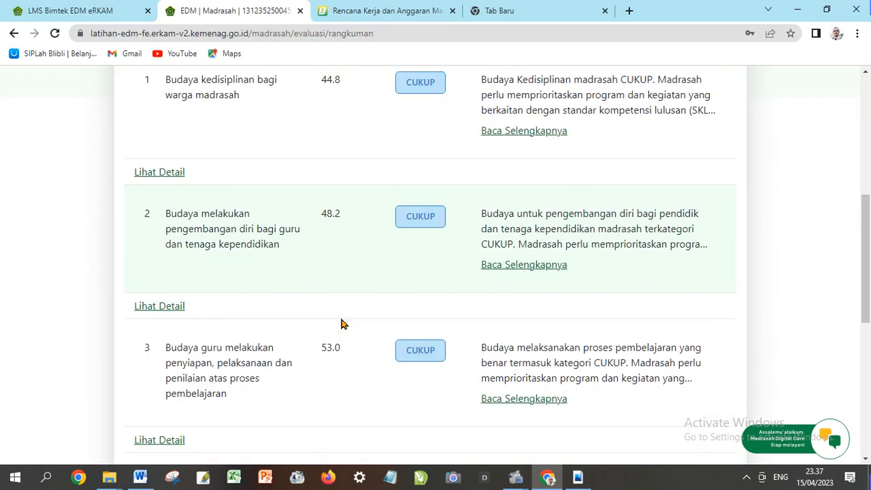
{"action": "scroll", "coordinate": [340, 326], "scroll_direction": "down", "scroll_amount": 1}
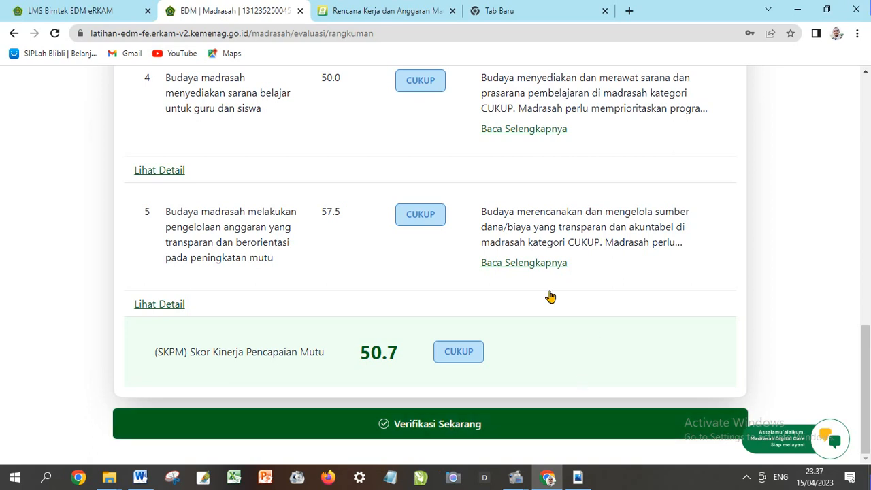
Send the evaluation with Verifikasi Sekarang and confirm Ya, Kirim Permintaan
{"action": "left_click", "coordinate": [429, 426]}
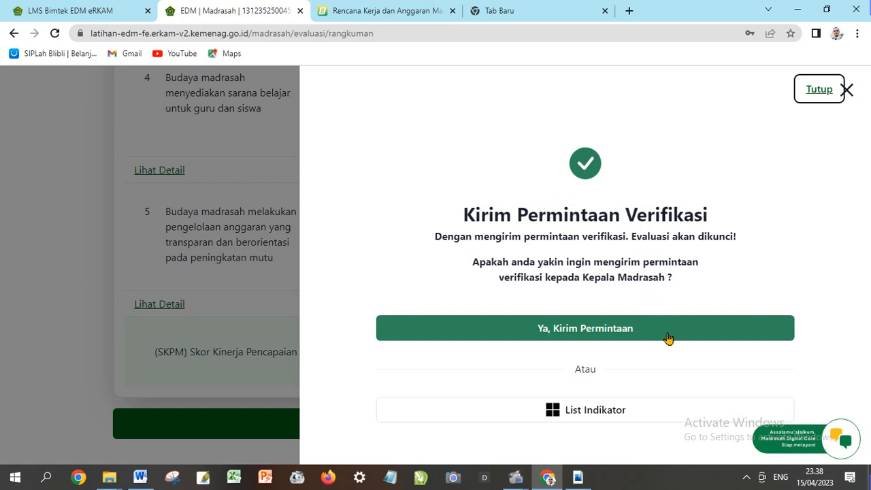
{"action": "left_click", "coordinate": [601, 334]}
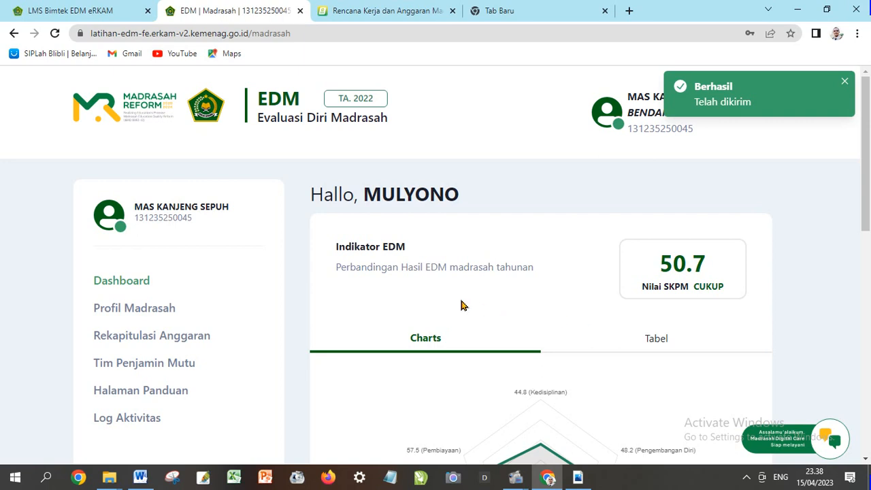
{"action": "scroll", "coordinate": [379, 308], "scroll_direction": "down", "scroll_amount": 3}
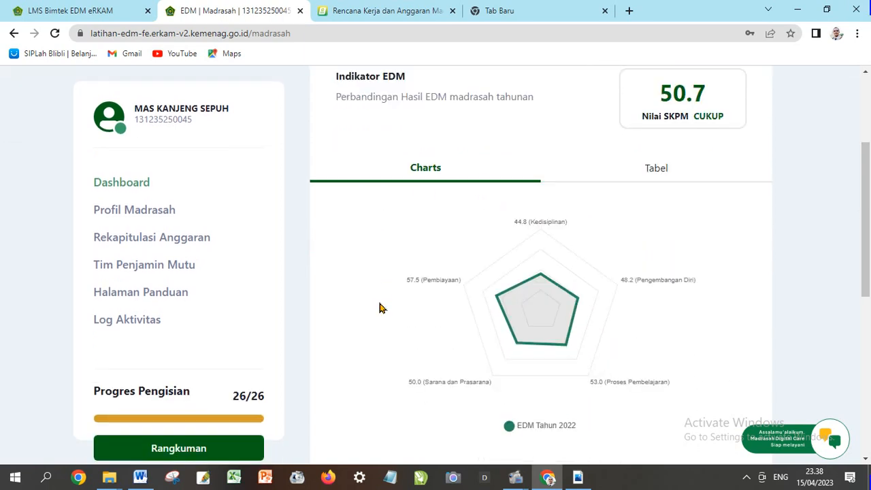
{"action": "scroll", "coordinate": [378, 308], "scroll_direction": "down", "scroll_amount": 1}
{"action": "scroll", "coordinate": [379, 307], "scroll_direction": "down", "scroll_amount": 1}
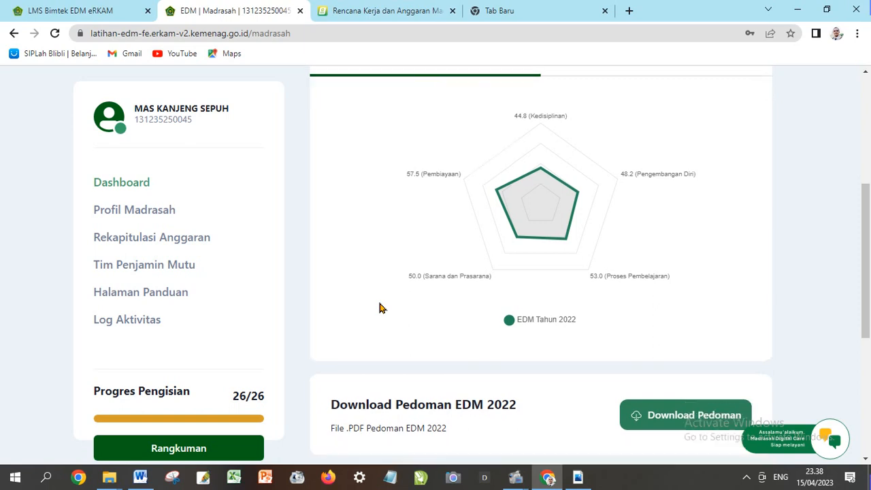
{"action": "scroll", "coordinate": [379, 313], "scroll_direction": "down", "scroll_amount": 1}
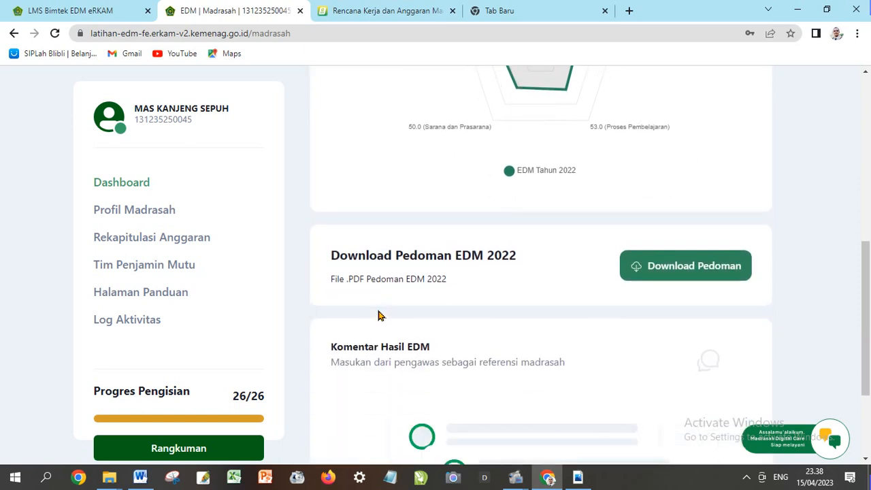
{"action": "scroll", "coordinate": [379, 315], "scroll_direction": "up", "scroll_amount": 1}
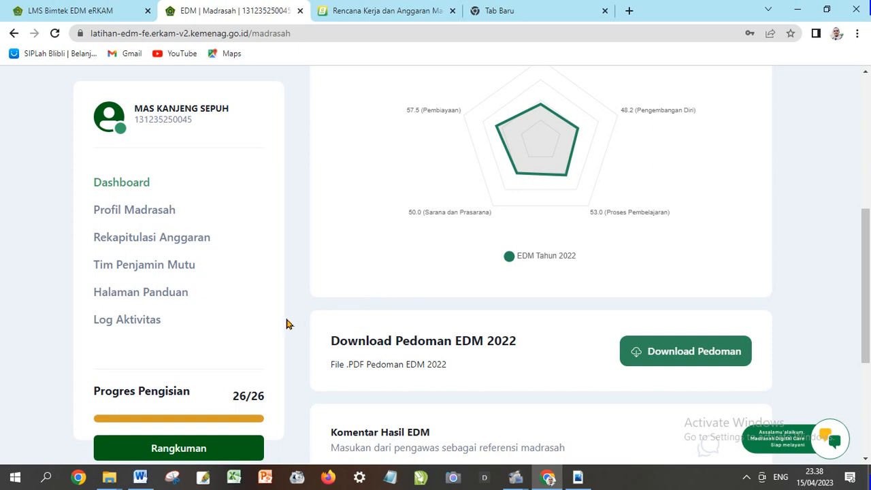
{"action": "scroll", "coordinate": [286, 326], "scroll_direction": "down", "scroll_amount": 1}
{"action": "scroll", "coordinate": [284, 327], "scroll_direction": "up", "scroll_amount": 1}
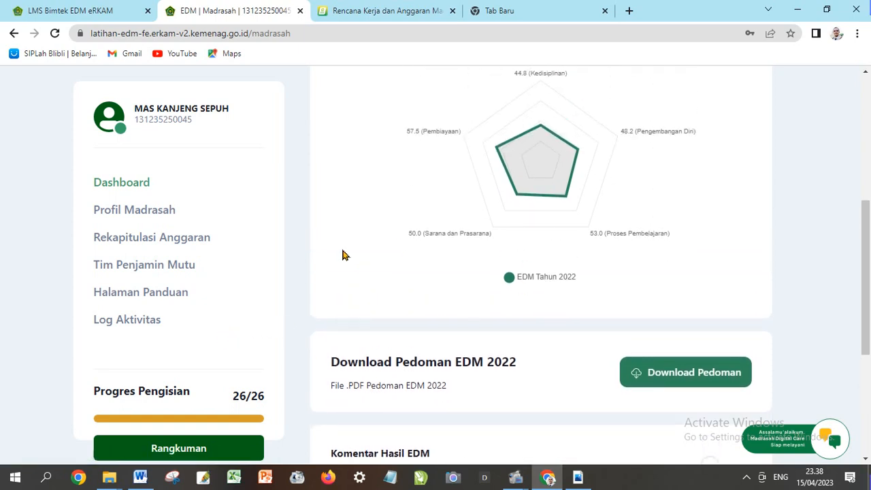
{"action": "scroll", "coordinate": [262, 342], "scroll_direction": "down", "scroll_amount": 1}
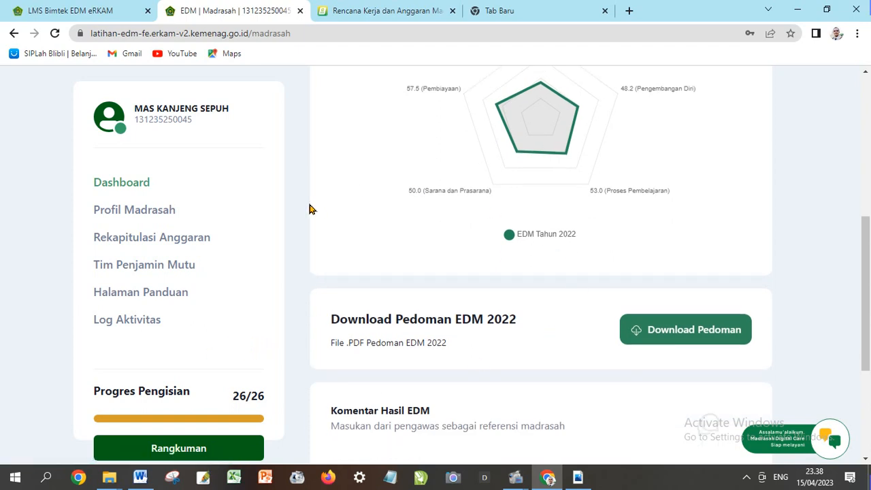
{"action": "scroll", "coordinate": [306, 216], "scroll_direction": "up", "scroll_amount": 4}
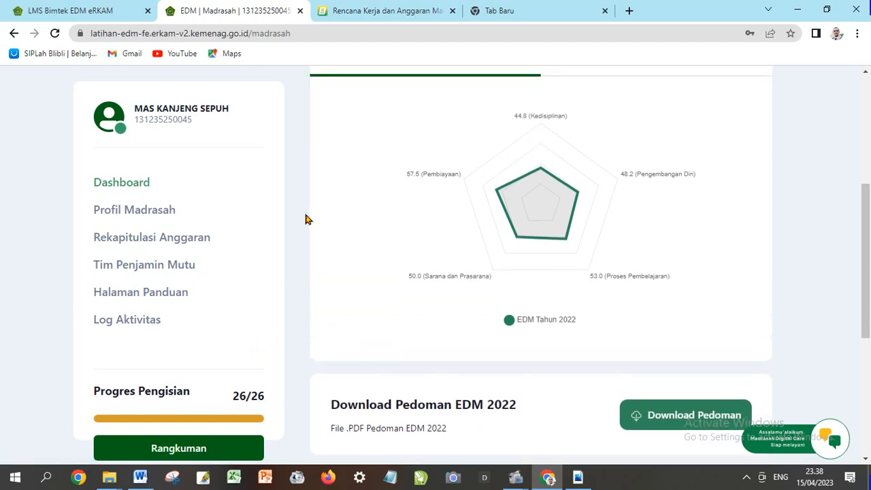
{"action": "scroll", "coordinate": [304, 224], "scroll_direction": "up", "scroll_amount": 3}
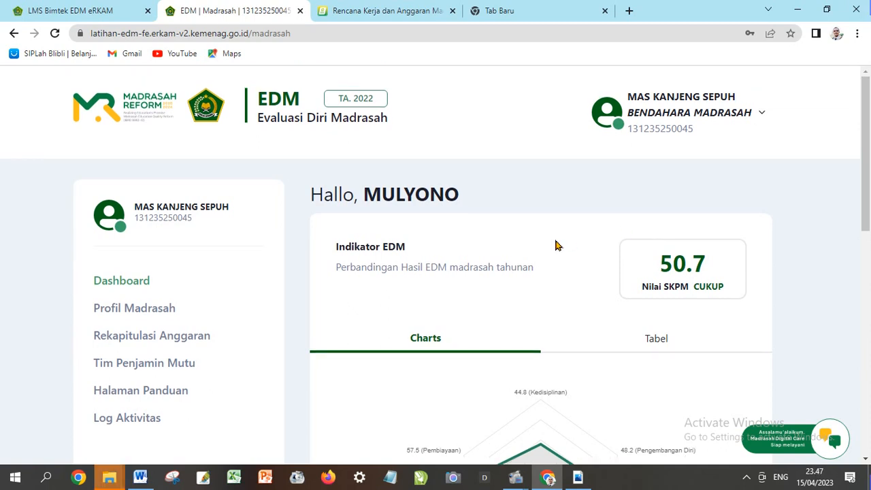
Change the eRKAM role from Bendahara Madrasah to Kepala Madrasah via Ganti Role, then return to EDM
{"action": "left_click", "coordinate": [379, 14]}
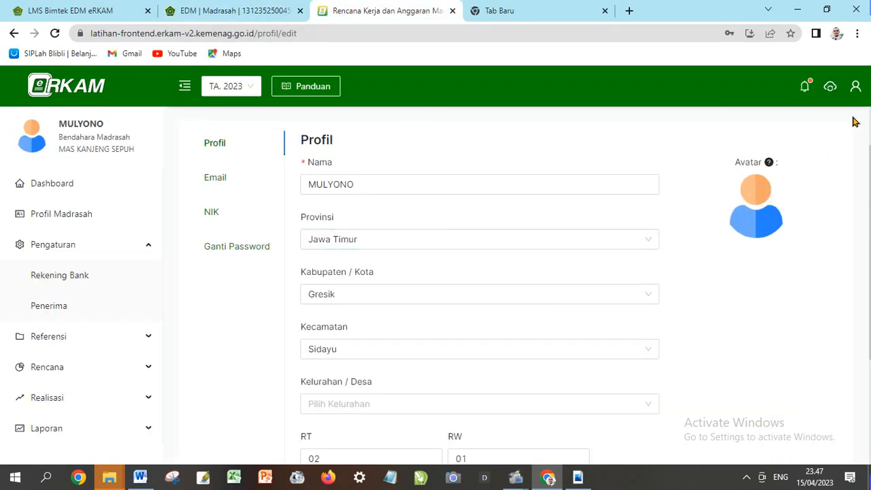
{"action": "left_click", "coordinate": [855, 87]}
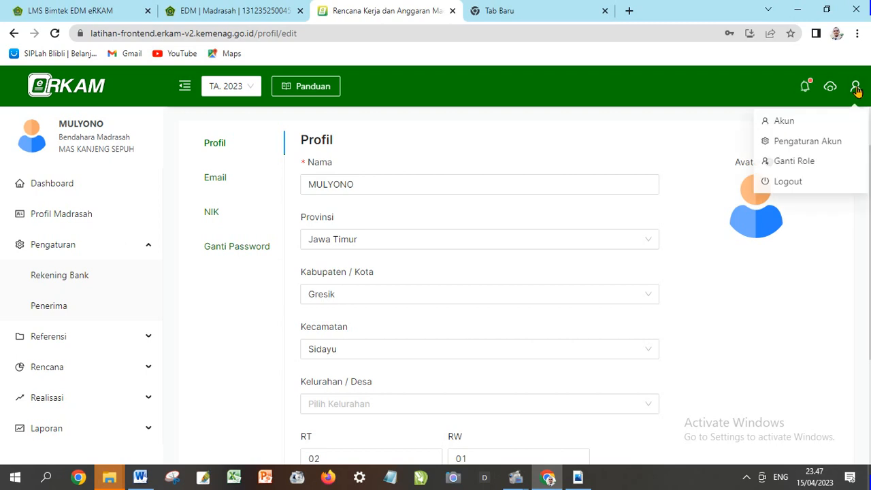
{"action": "left_click", "coordinate": [793, 168]}
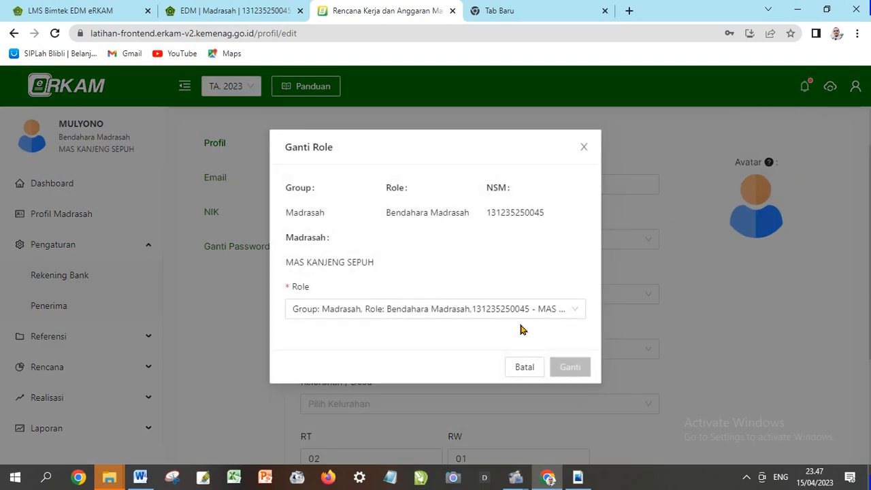
{"action": "left_click", "coordinate": [494, 303]}
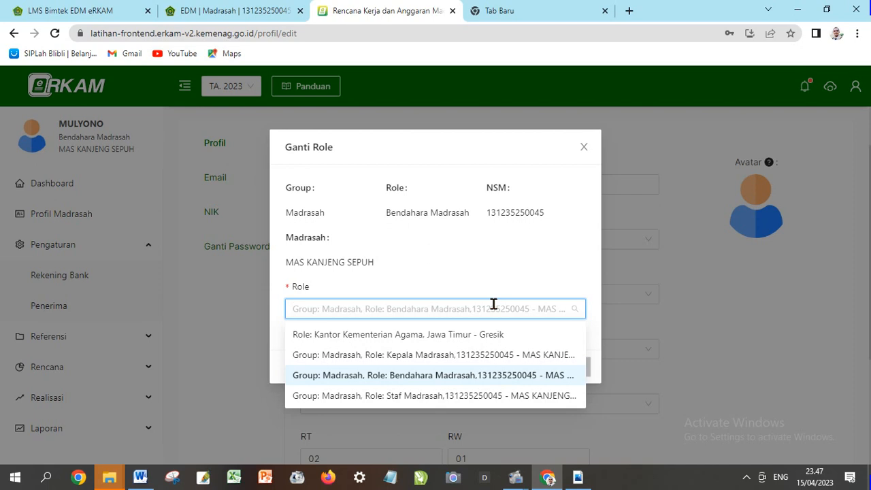
{"action": "left_click", "coordinate": [432, 357]}
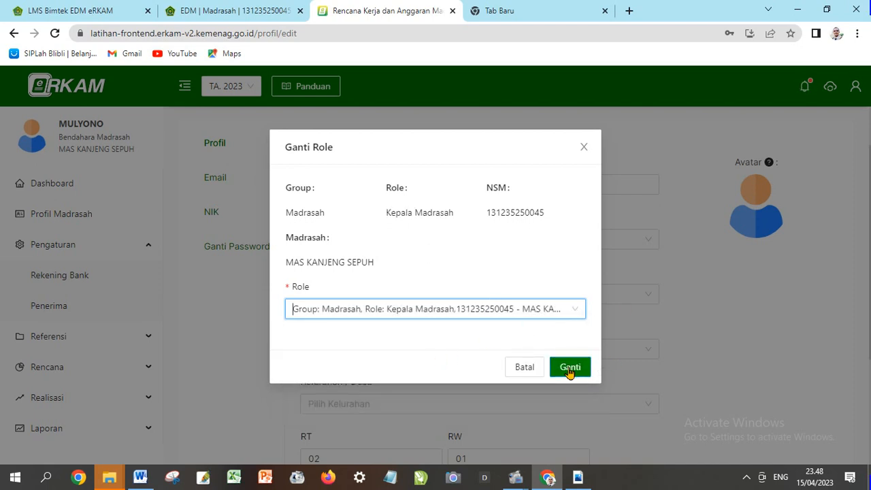
{"action": "left_click", "coordinate": [570, 368]}
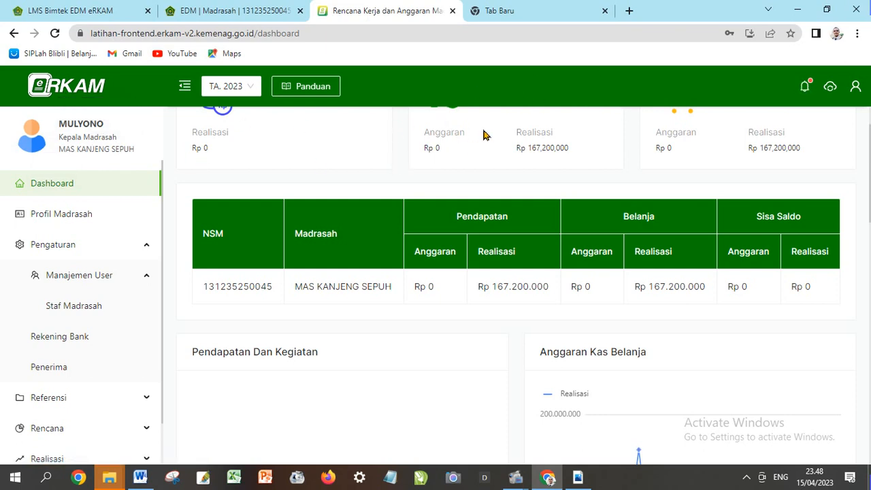
{"action": "left_click", "coordinate": [222, 13]}
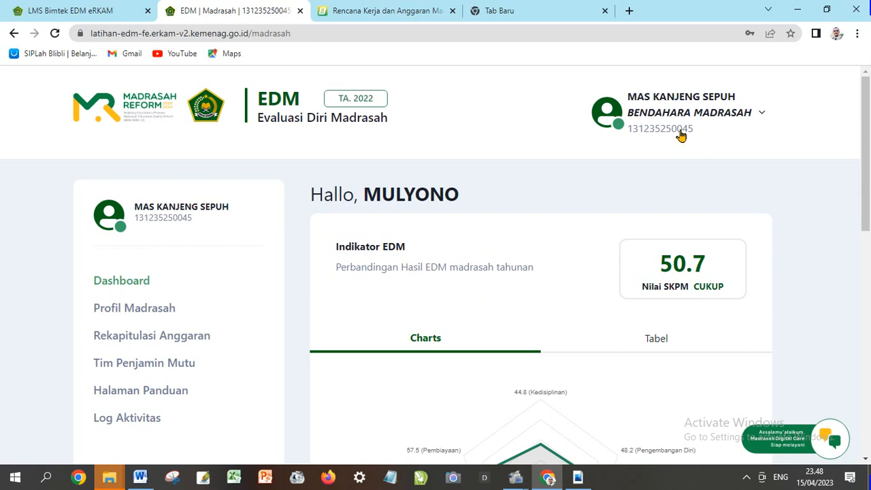
{"action": "left_click", "coordinate": [54, 34]}
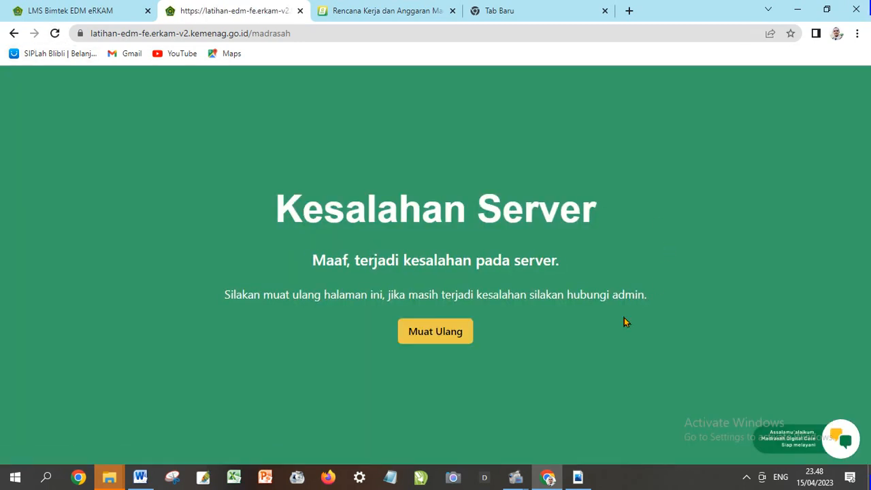
{"action": "left_click", "coordinate": [426, 332]}
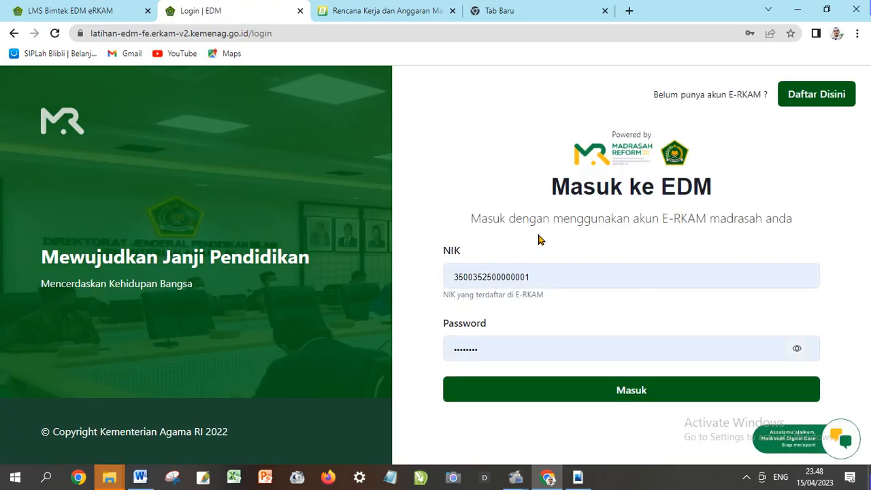
{"action": "left_click", "coordinate": [595, 393]}
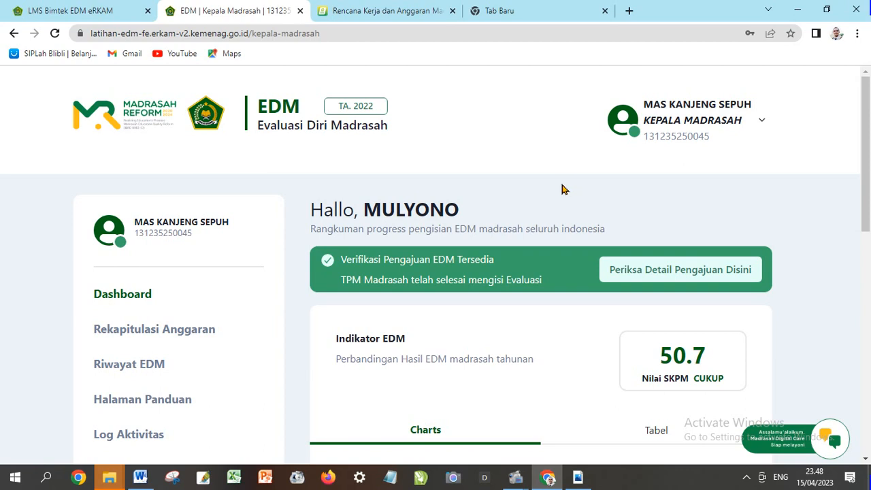
{"action": "scroll", "coordinate": [481, 184], "scroll_direction": "down", "scroll_amount": 1}
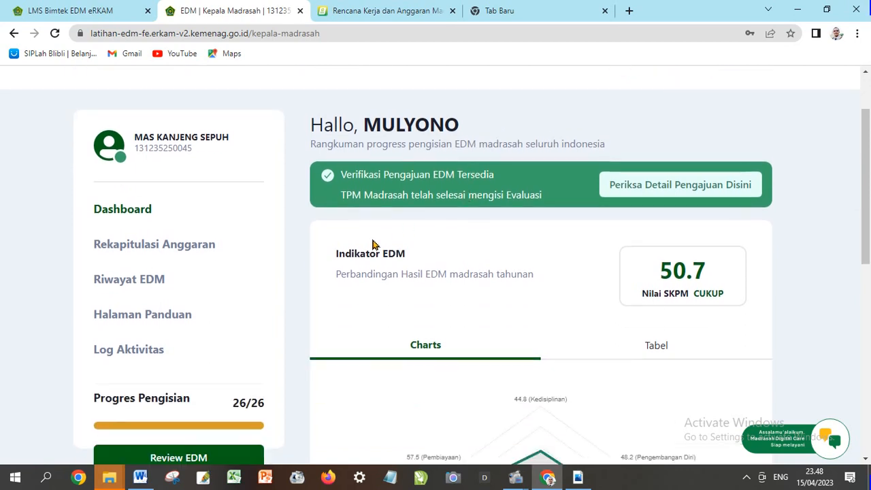
{"action": "scroll", "coordinate": [371, 246], "scroll_direction": "down", "scroll_amount": 1}
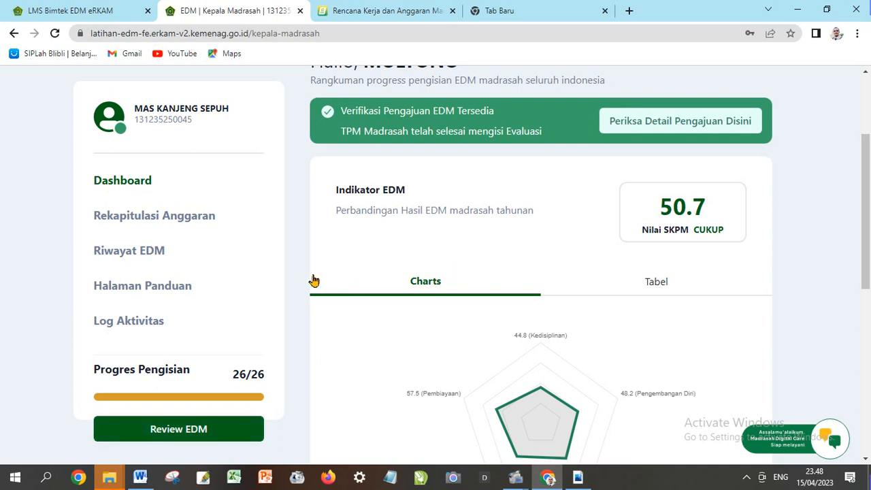
{"action": "scroll", "coordinate": [303, 286], "scroll_direction": "down", "scroll_amount": 1}
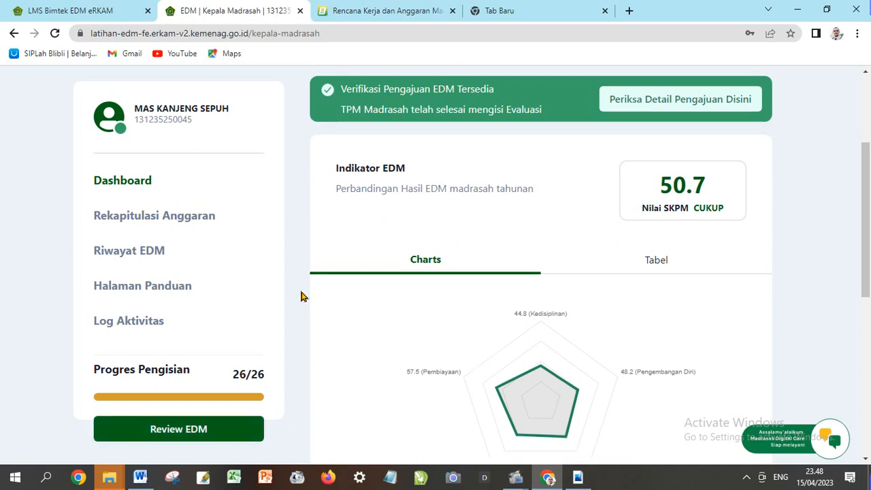
Open Review EDM and check each aspect's CUKUP score under the SKPM 50.7 total
{"action": "left_click", "coordinate": [210, 433]}
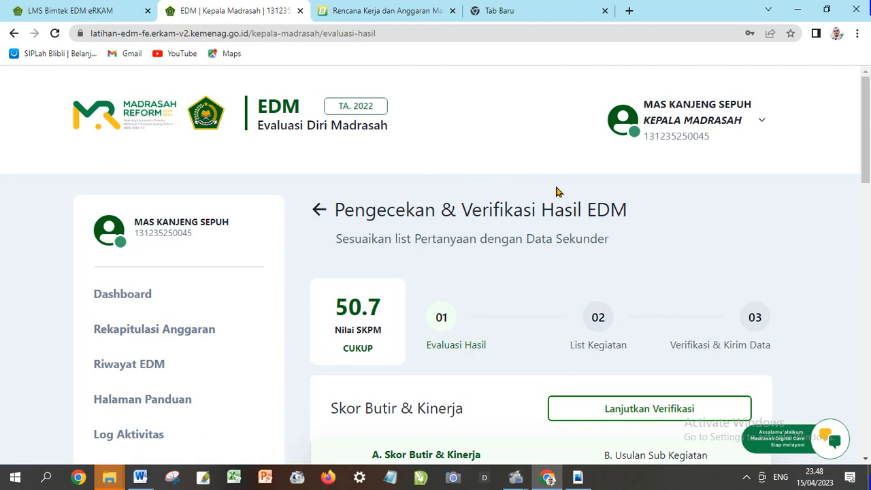
{"action": "scroll", "coordinate": [556, 191], "scroll_direction": "down", "scroll_amount": 3}
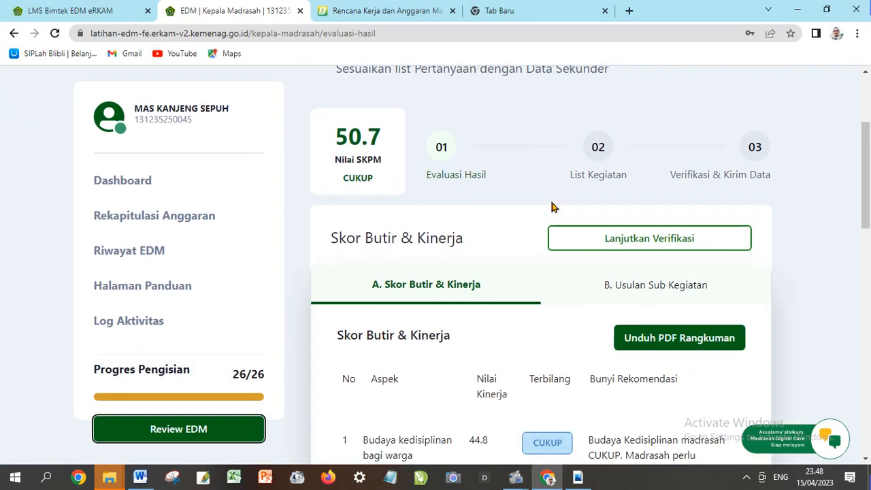
{"action": "scroll", "coordinate": [547, 218], "scroll_direction": "down", "scroll_amount": 2}
{"action": "scroll", "coordinate": [549, 248], "scroll_direction": "down", "scroll_amount": 1}
{"action": "scroll", "coordinate": [549, 252], "scroll_direction": "down", "scroll_amount": 1}
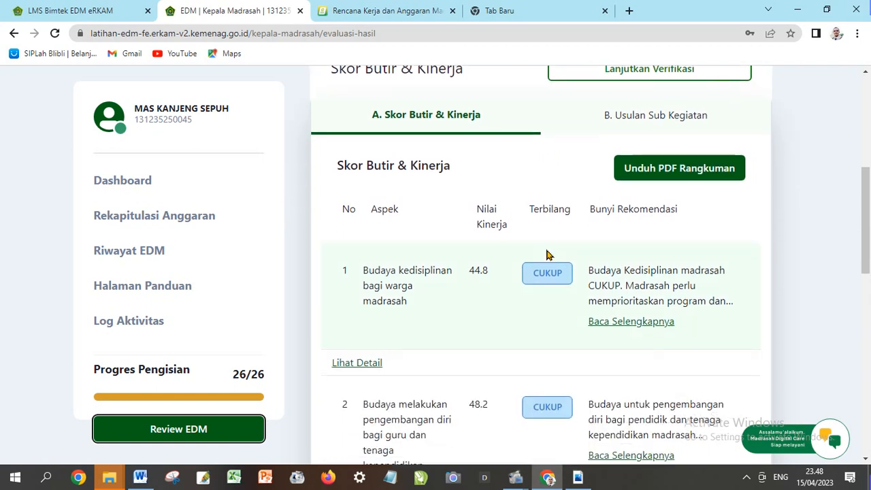
{"action": "scroll", "coordinate": [548, 252], "scroll_direction": "down", "scroll_amount": 1}
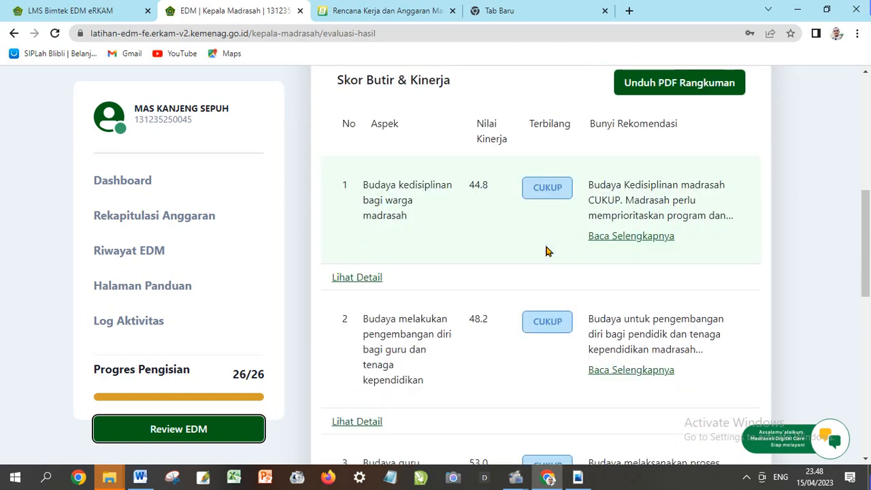
{"action": "scroll", "coordinate": [548, 252], "scroll_direction": "down", "scroll_amount": 4}
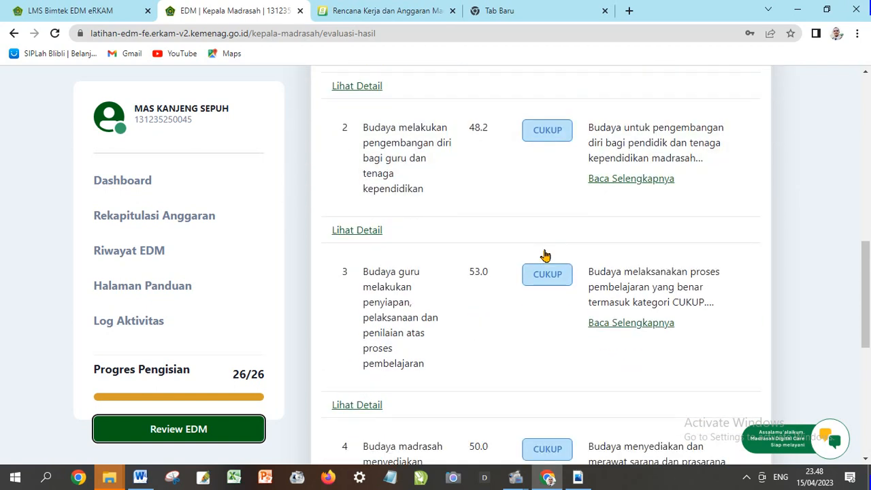
{"action": "scroll", "coordinate": [544, 256], "scroll_direction": "down", "scroll_amount": 4}
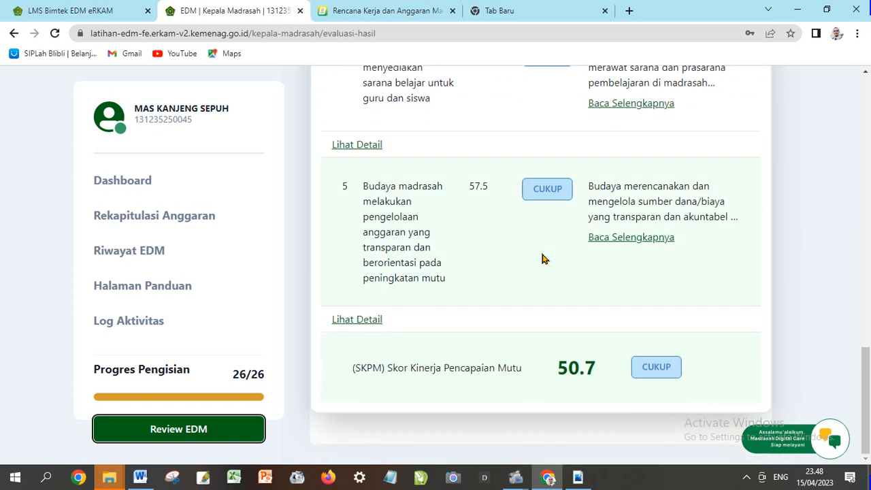
{"action": "scroll", "coordinate": [525, 265], "scroll_direction": "up", "scroll_amount": 1}
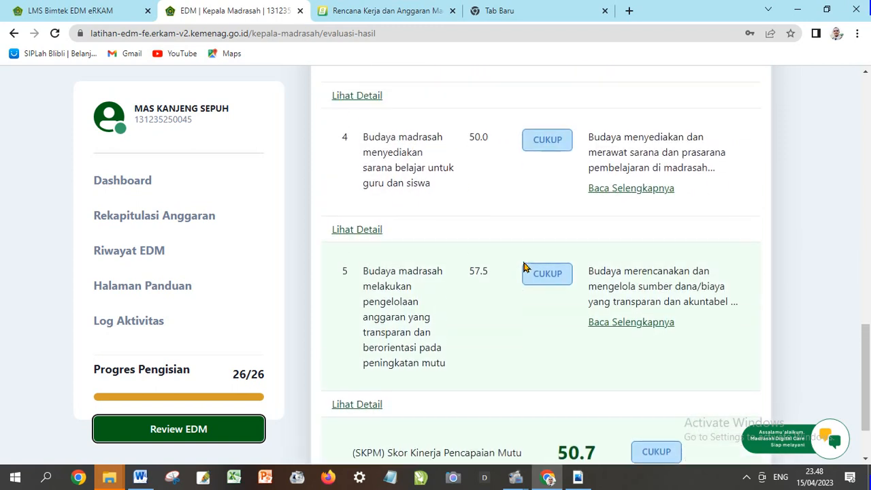
{"action": "scroll", "coordinate": [524, 266], "scroll_direction": "up", "scroll_amount": 1}
{"action": "scroll", "coordinate": [526, 267], "scroll_direction": "up", "scroll_amount": 4}
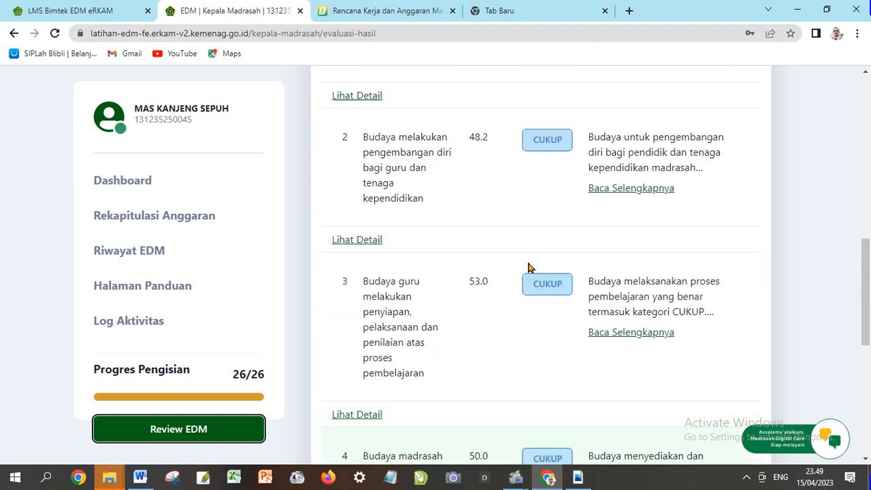
{"action": "scroll", "coordinate": [528, 267], "scroll_direction": "up", "scroll_amount": 2}
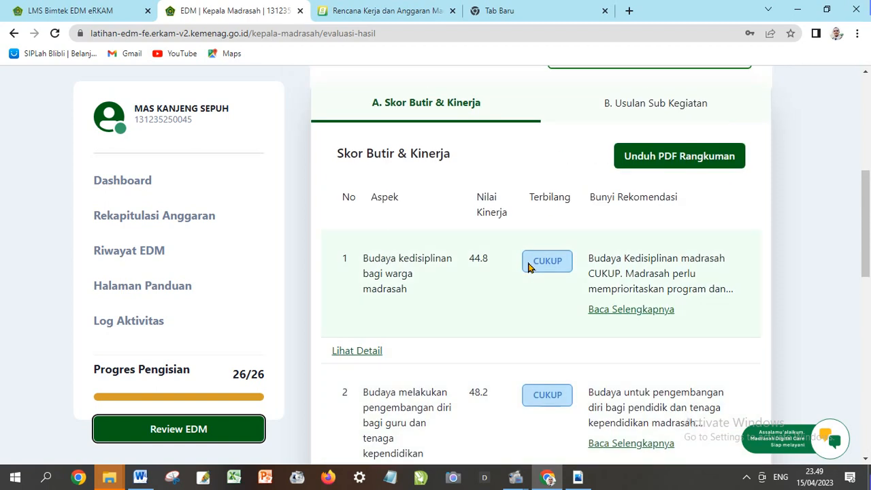
{"action": "scroll", "coordinate": [530, 267], "scroll_direction": "up", "scroll_amount": 1}
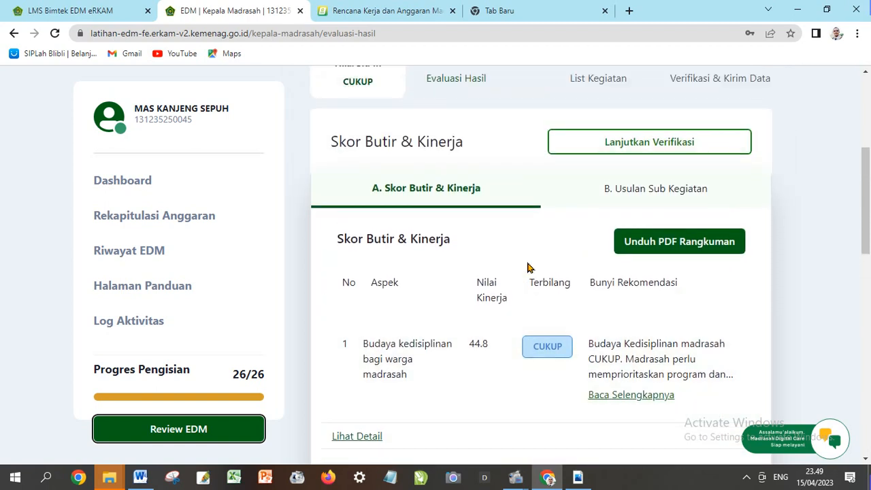
{"action": "scroll", "coordinate": [528, 267], "scroll_direction": "up", "scroll_amount": 1}
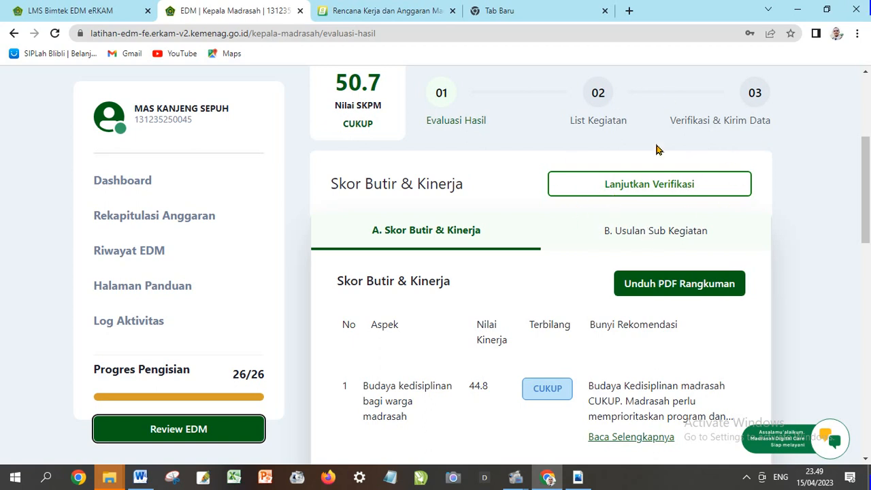
Approve the results with Setujui dan Verifikasi and confirm Ya, Verifikasi dan Simpan
{"action": "left_click", "coordinate": [638, 191]}
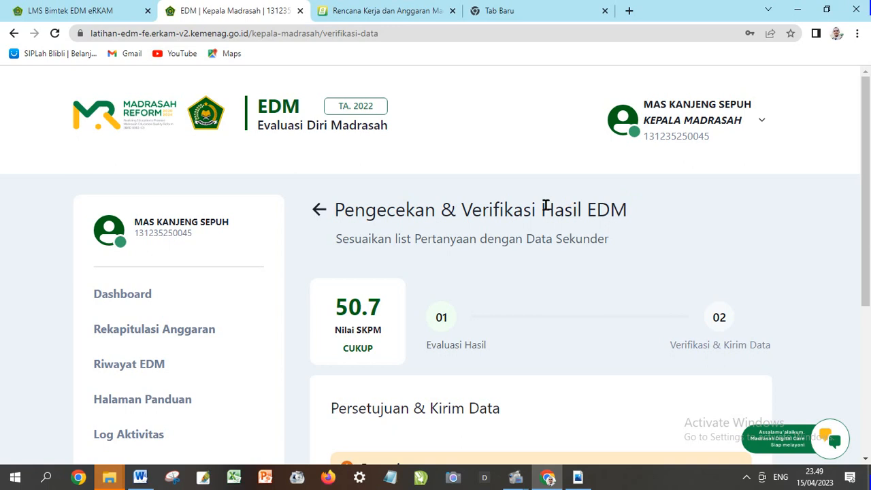
{"action": "scroll", "coordinate": [545, 205], "scroll_direction": "down", "scroll_amount": 3}
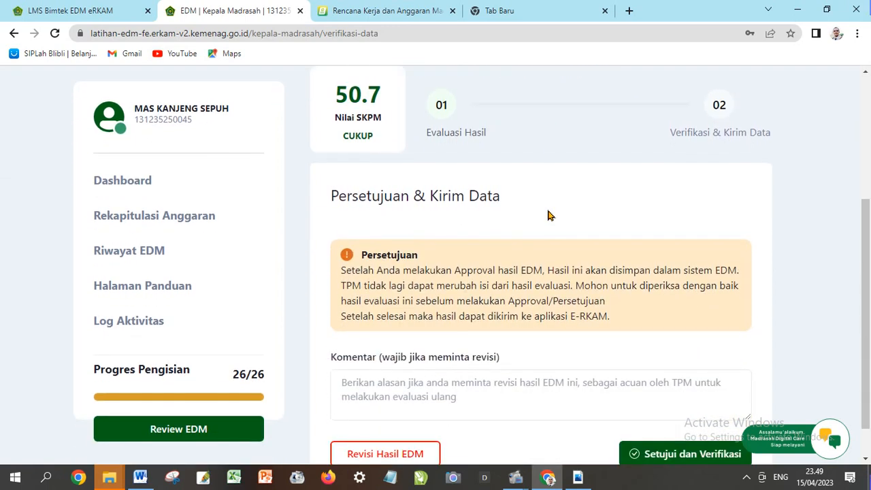
{"action": "scroll", "coordinate": [550, 215], "scroll_direction": "down", "scroll_amount": 1}
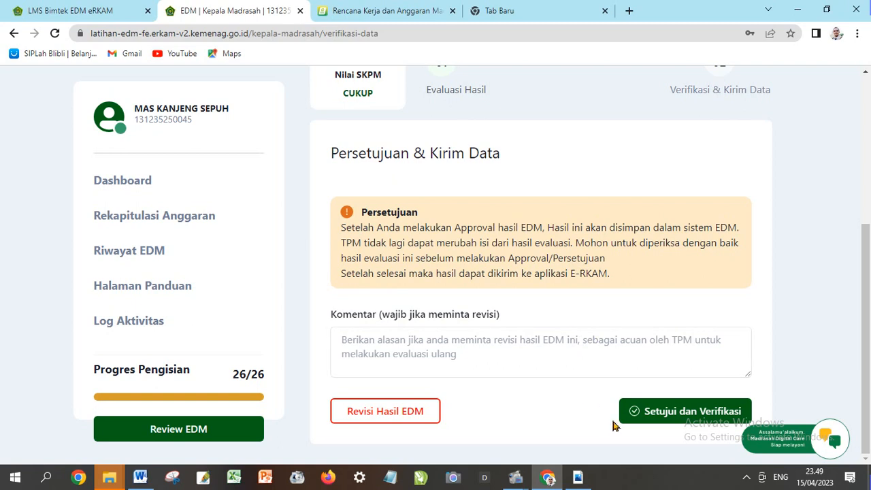
{"action": "left_click", "coordinate": [690, 412]}
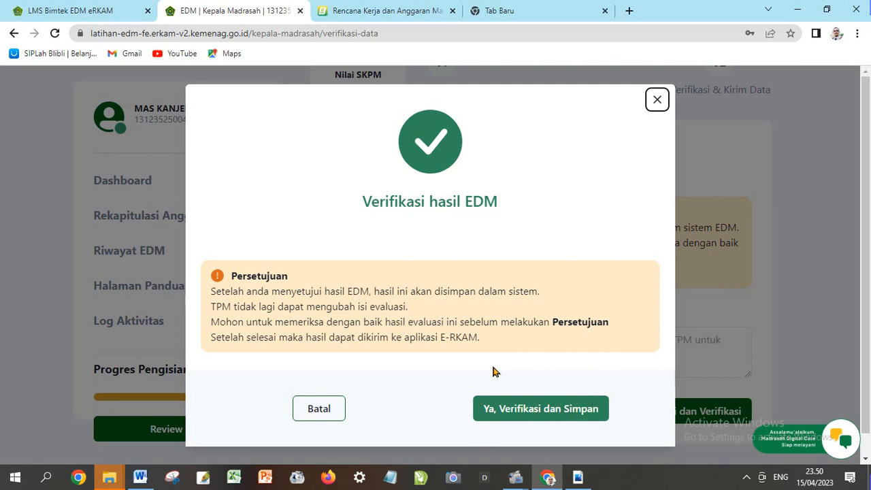
{"action": "left_click", "coordinate": [540, 410]}
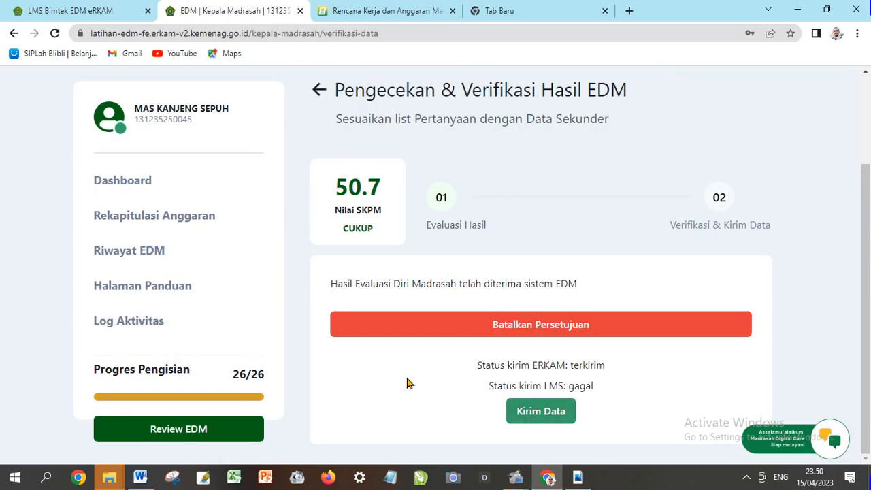
{"action": "scroll", "coordinate": [406, 383], "scroll_direction": "up", "scroll_amount": 2}
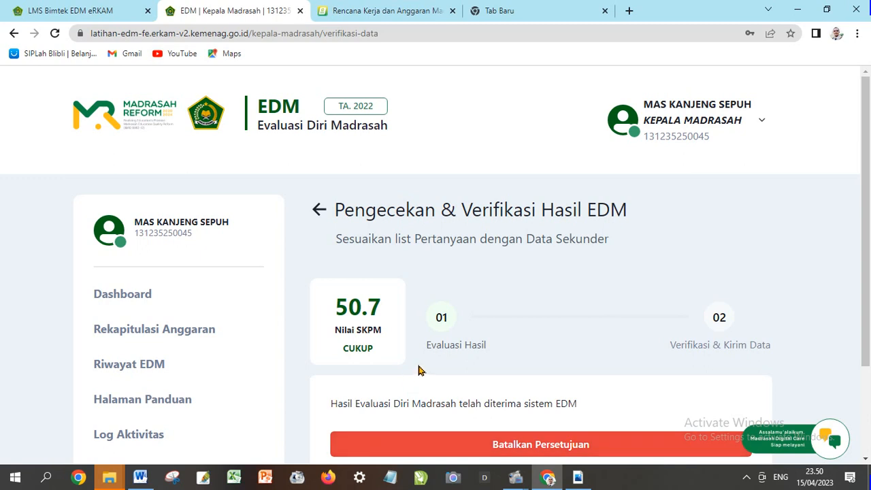
{"action": "scroll", "coordinate": [420, 365], "scroll_direction": "down", "scroll_amount": 1}
{"action": "scroll", "coordinate": [419, 365], "scroll_direction": "up", "scroll_amount": 1}
{"action": "scroll", "coordinate": [422, 360], "scroll_direction": "down", "scroll_amount": 1}
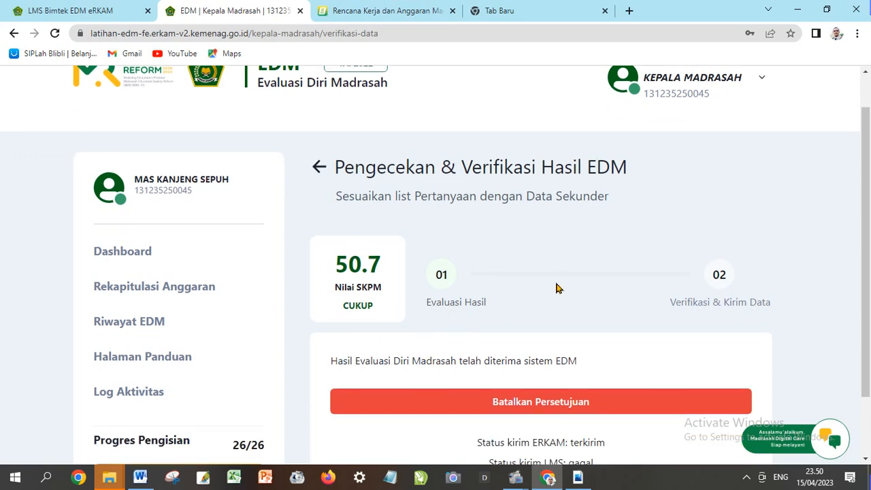
{"action": "scroll", "coordinate": [522, 290], "scroll_direction": "down", "scroll_amount": 1}
{"action": "scroll", "coordinate": [514, 292], "scroll_direction": "up", "scroll_amount": 1}
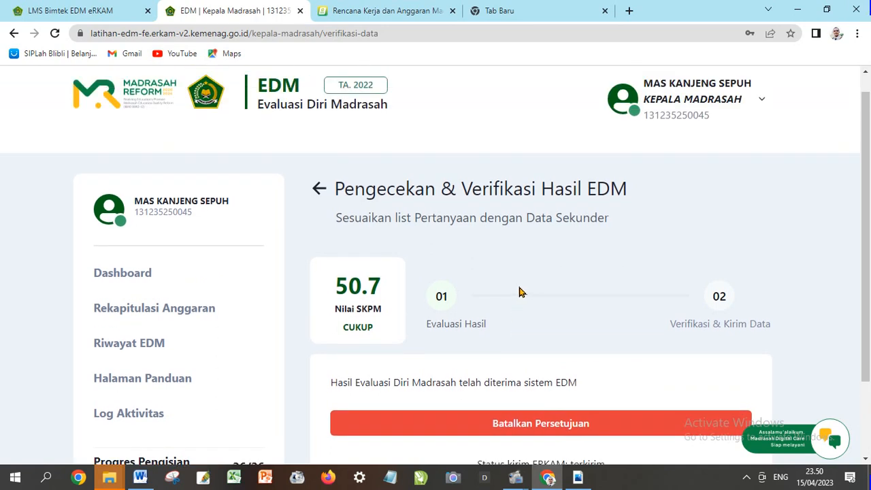
{"action": "scroll", "coordinate": [514, 291], "scroll_direction": "down", "scroll_amount": 1}
{"action": "scroll", "coordinate": [517, 292], "scroll_direction": "up", "scroll_amount": 2}
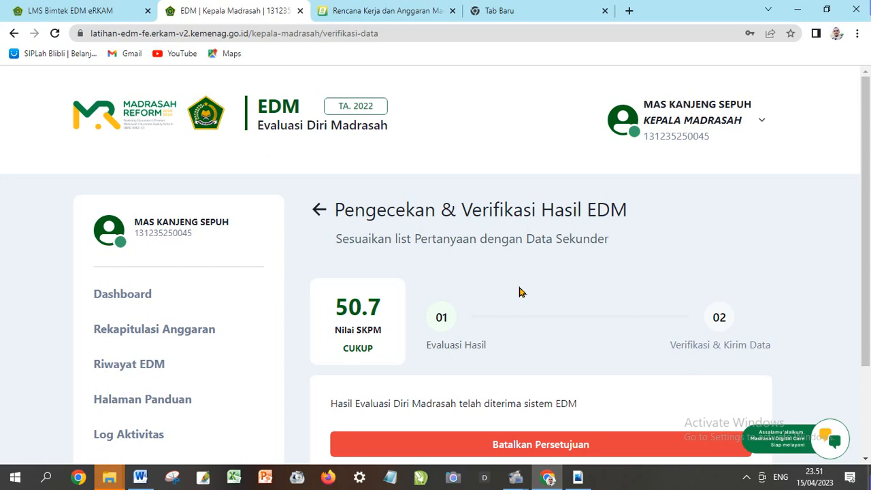
{"action": "scroll", "coordinate": [519, 292], "scroll_direction": "down", "scroll_amount": 1}
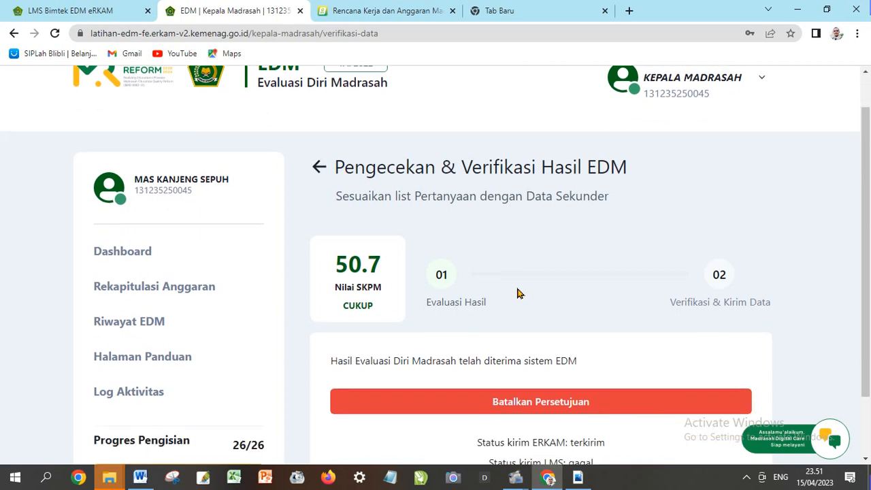
{"action": "scroll", "coordinate": [517, 292], "scroll_direction": "up", "scroll_amount": 1}
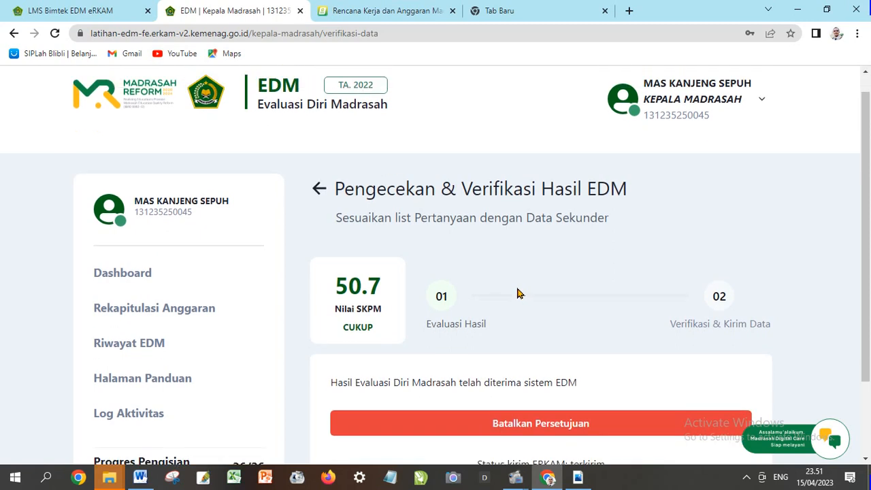